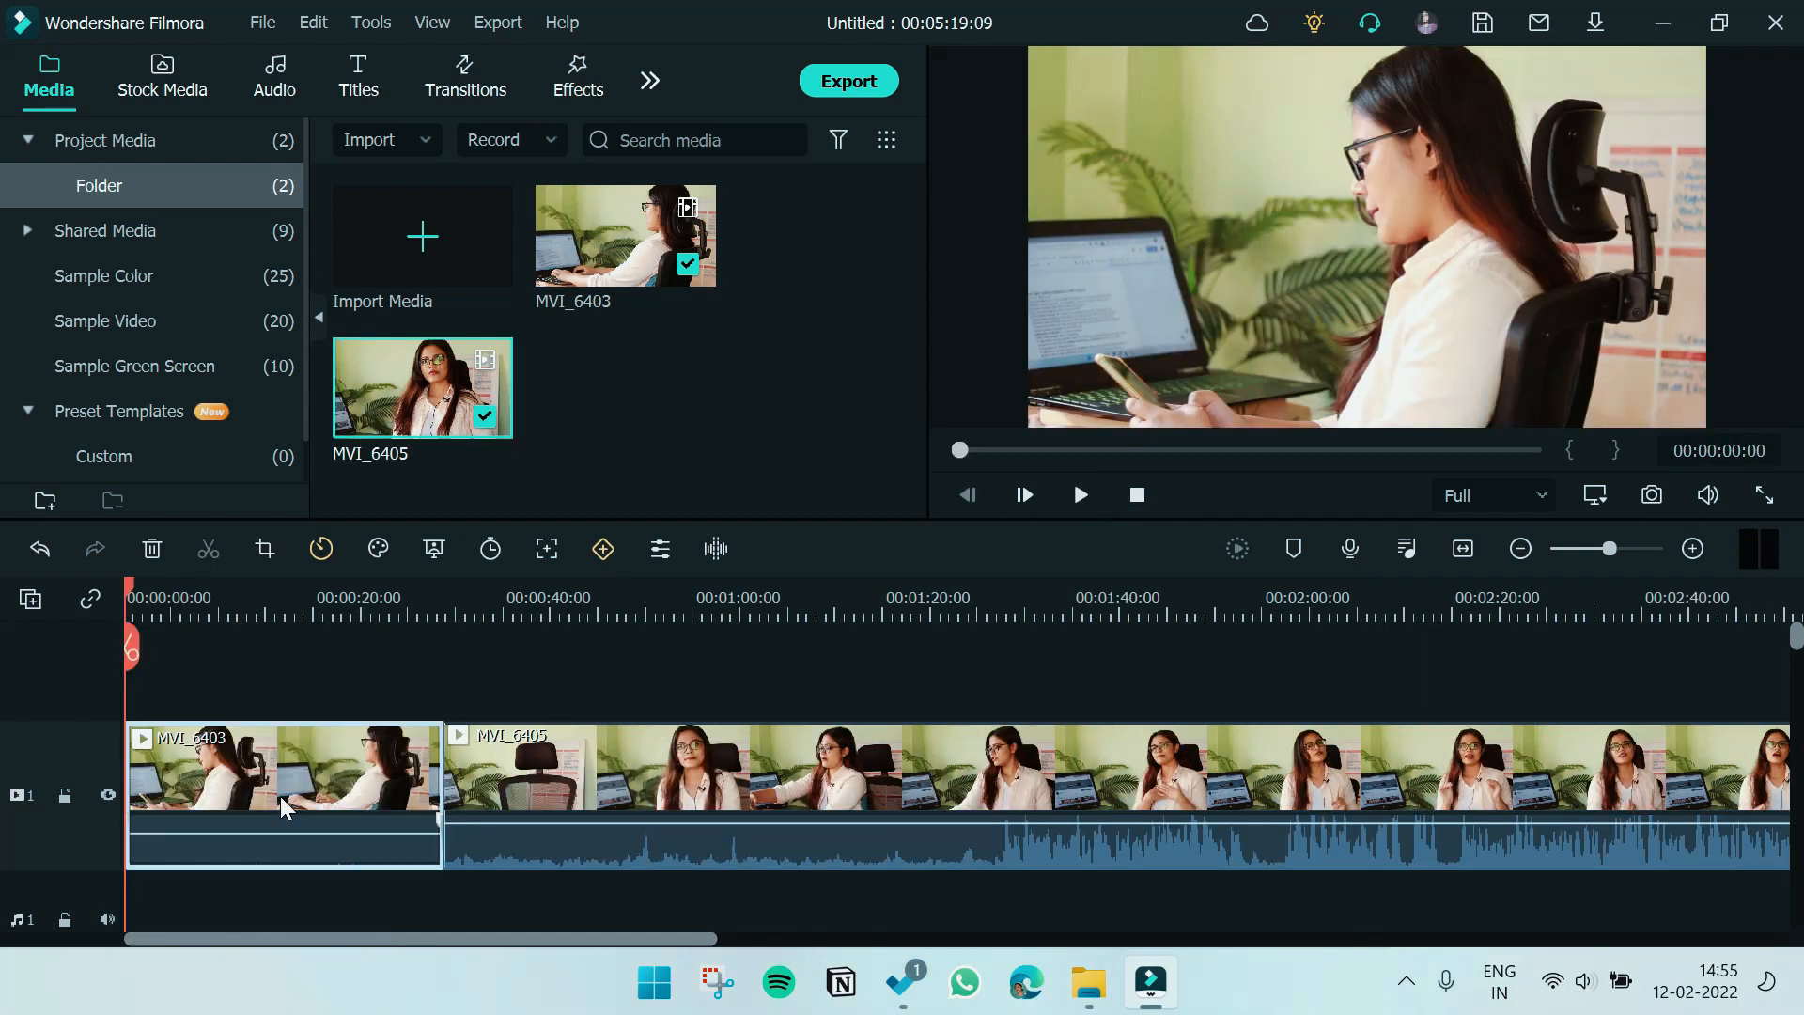
# Open advanced color correction for clip MVI_6403 and adjust Light: lower whites, slightly raise blacks, and raise shadows and highlights
pyautogui.click(377, 548)
pyautogui.click(441, 599)
pyautogui.click(165, 74)
pyautogui.click(51, 800)
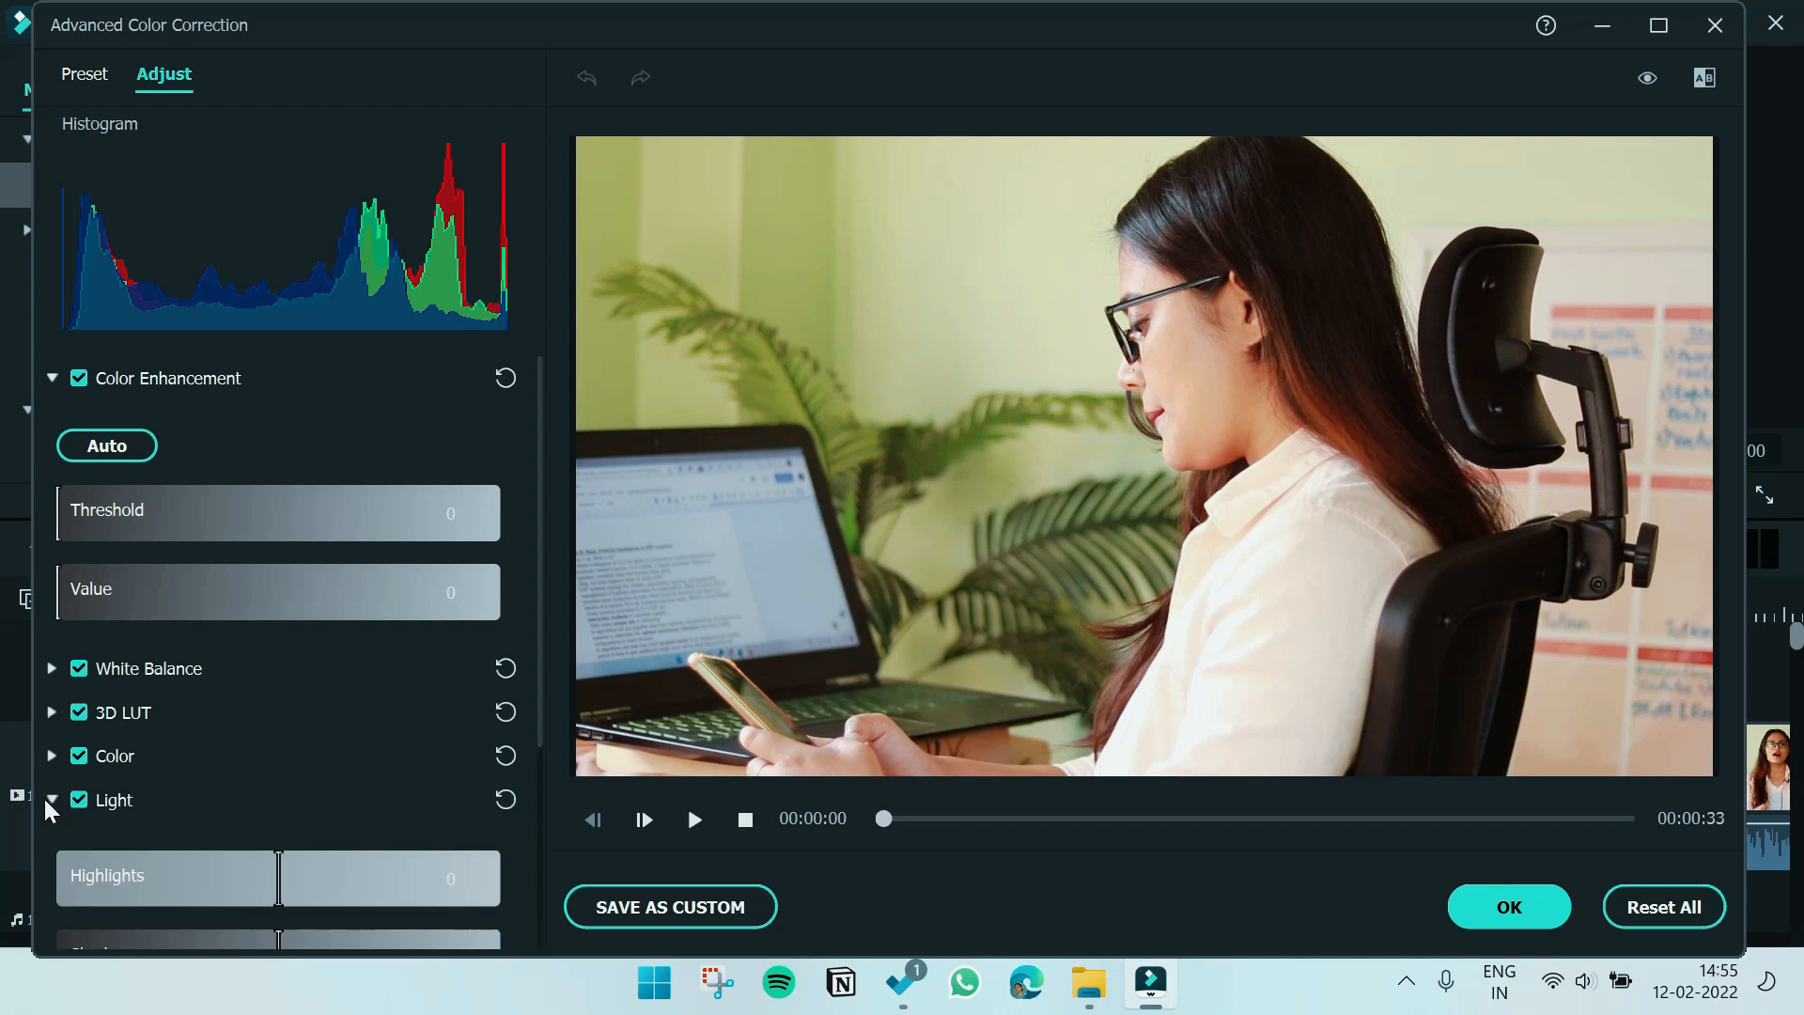
pyautogui.scroll(-3, 227, 757)
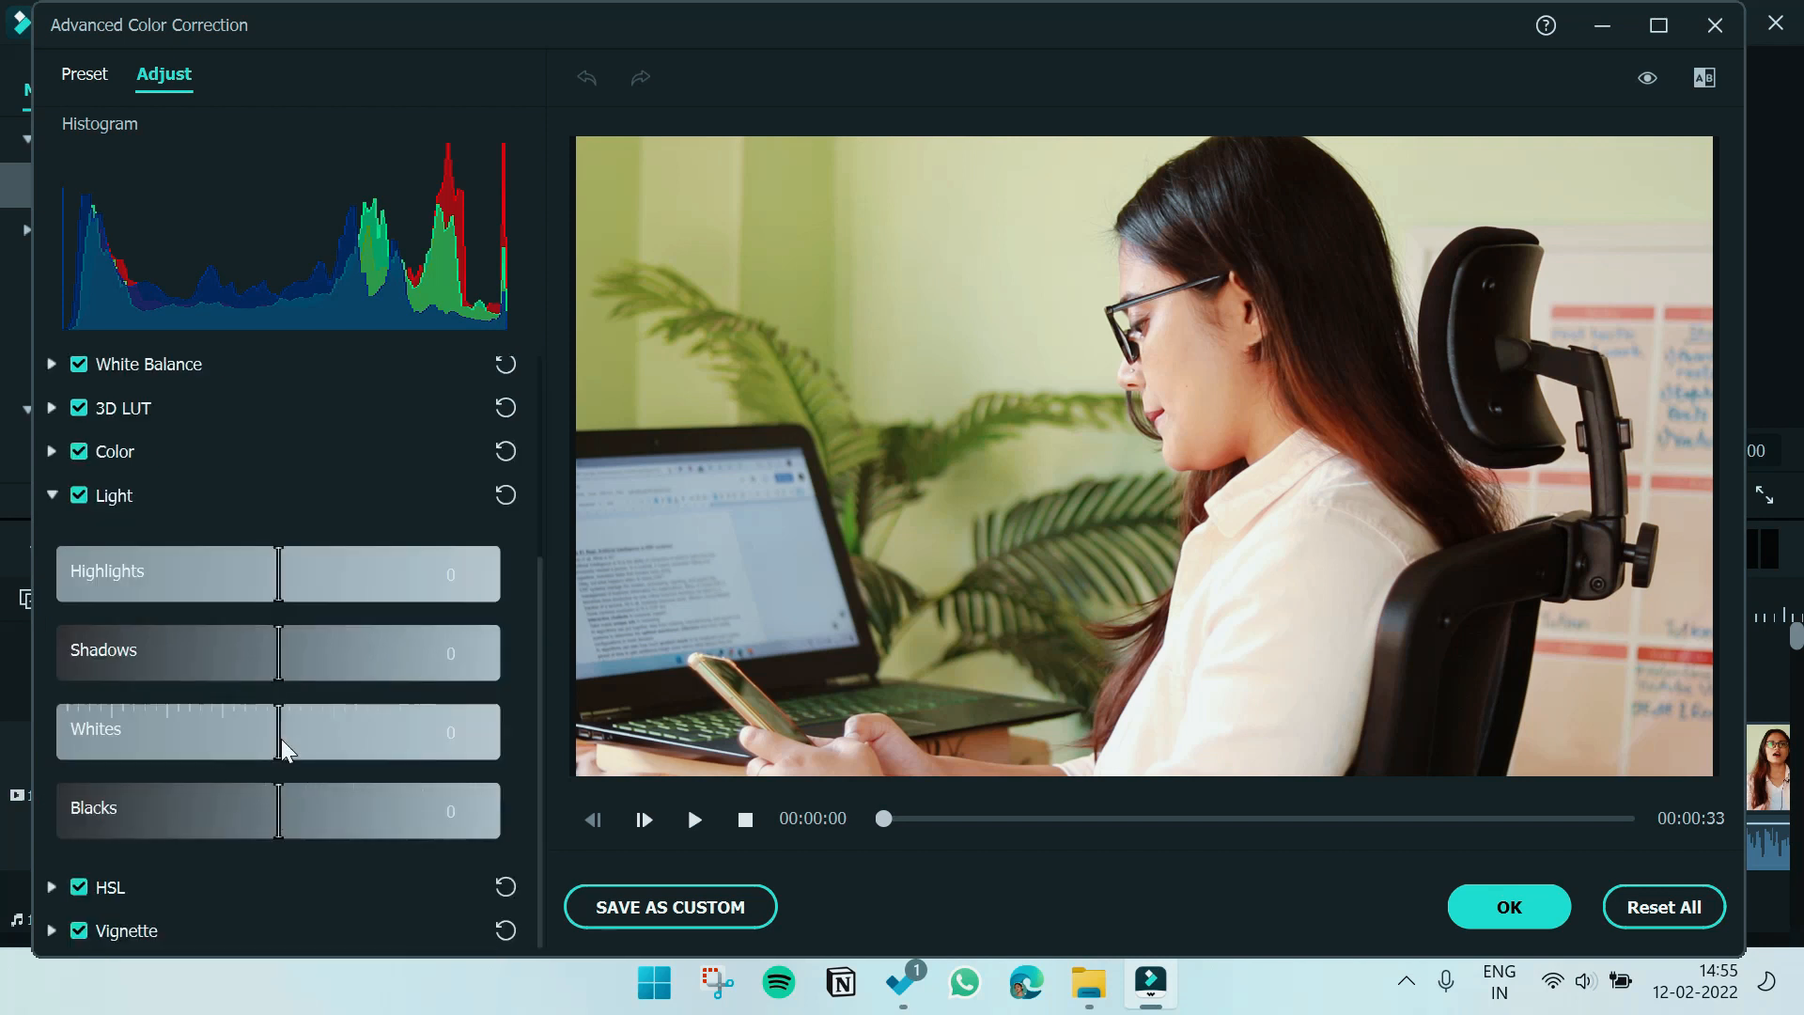
pyautogui.moveTo(280, 742); pyautogui.dragTo(248, 752)
pyautogui.moveTo(280, 810); pyautogui.dragTo(290, 842)
pyautogui.moveTo(279, 658); pyautogui.dragTo(333, 713)
pyautogui.moveTo(279, 575); pyautogui.dragTo(313, 606)
# Adjust the clip's Color settings to exposure -3, brightness 2, contrast 15 and vibrance about 17
pyautogui.click(51, 495)
pyautogui.click(52, 452)
pyautogui.moveTo(280, 685); pyautogui.dragTo(306, 695)
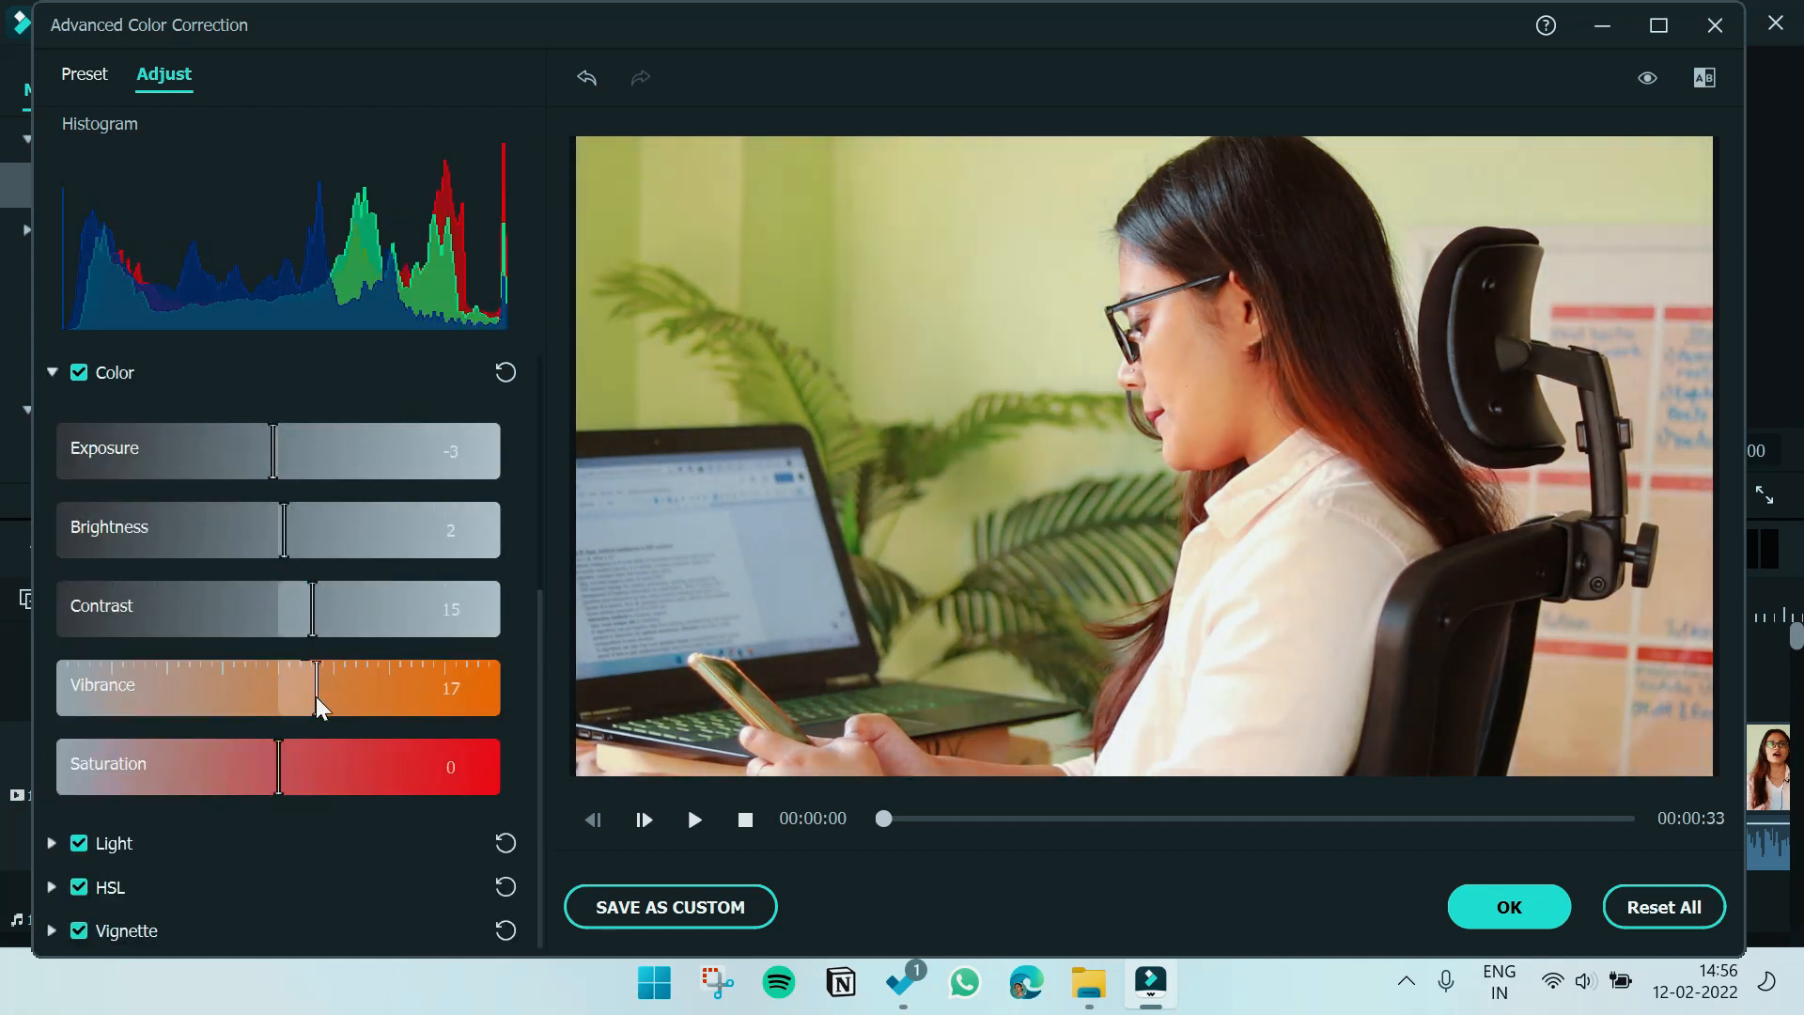
# Tune the clip's HSL: orange to saturation -21 and luminance 41, yellow to hue 3 and saturation -35
pyautogui.click(52, 372)
pyautogui.click(52, 463)
pyautogui.moveTo(278, 775); pyautogui.dragTo(250, 774)
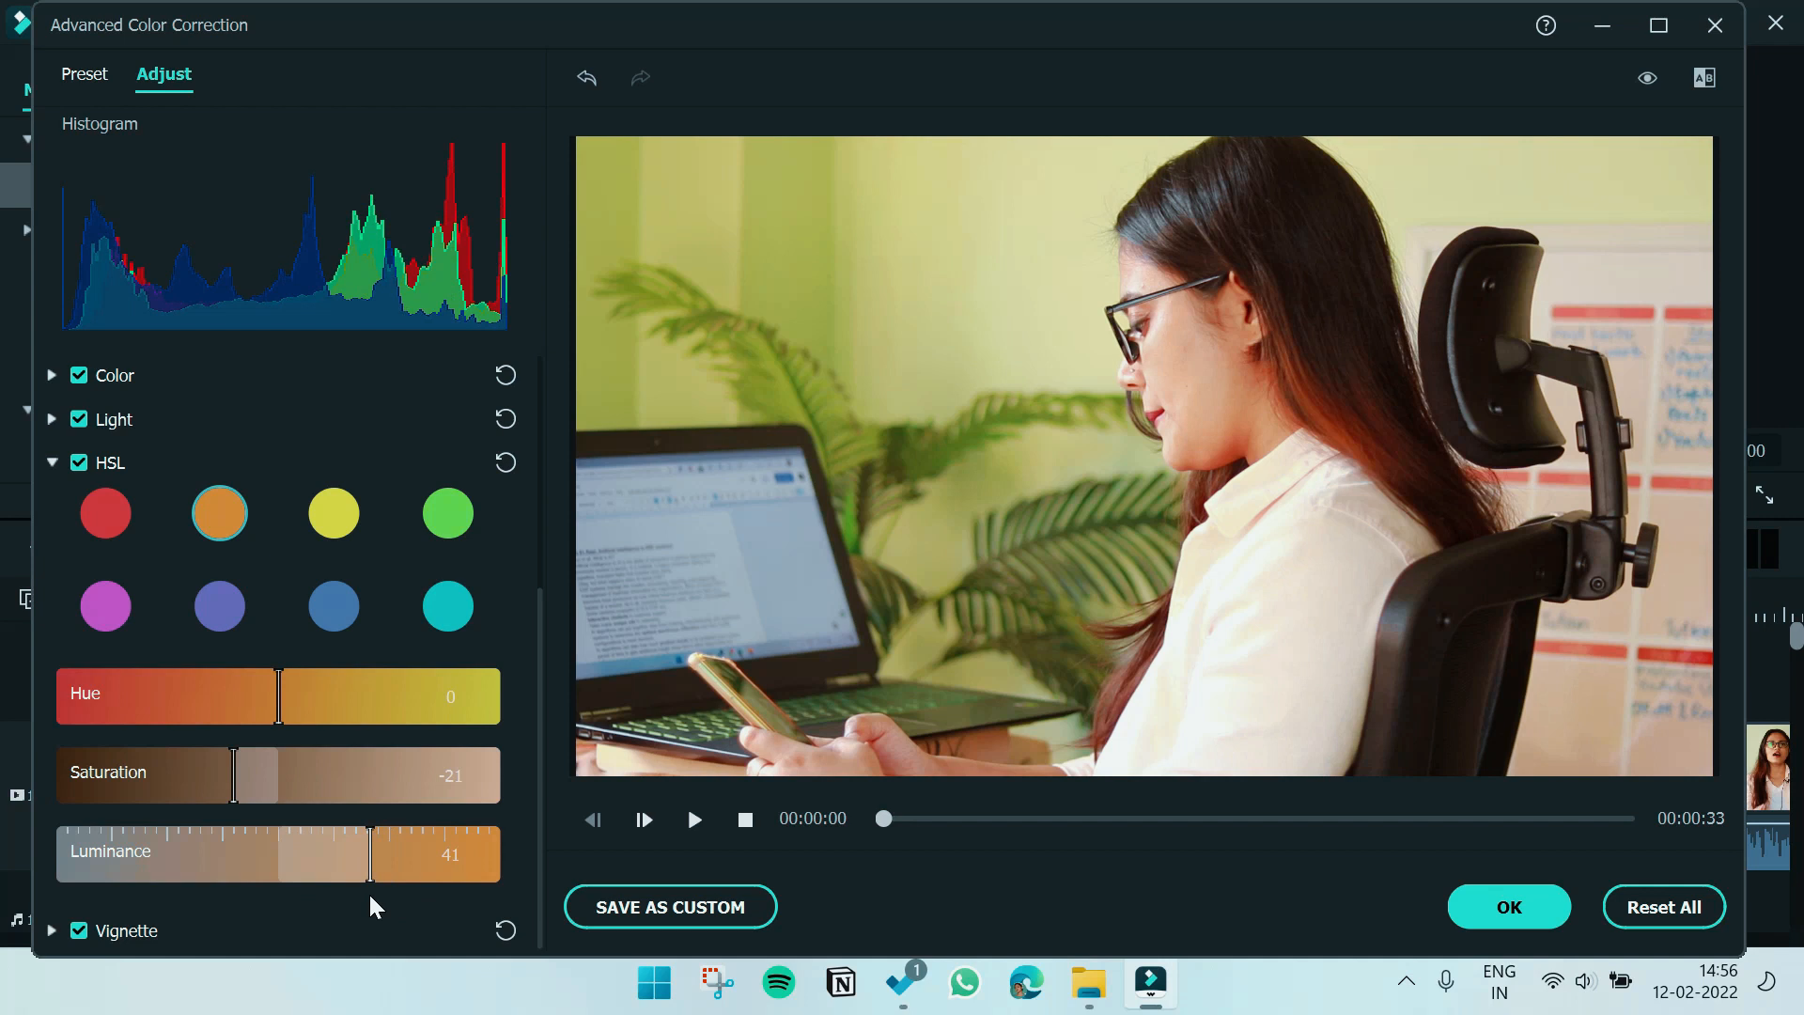
pyautogui.click(449, 606)
pyautogui.click(333, 513)
pyautogui.moveTo(282, 697)
pyautogui.mouseDown()
pyautogui.moveTo(351, 705)
pyautogui.moveTo(285, 707)
pyautogui.mouseUp()
pyautogui.moveTo(278, 775); pyautogui.dragTo(202, 773)
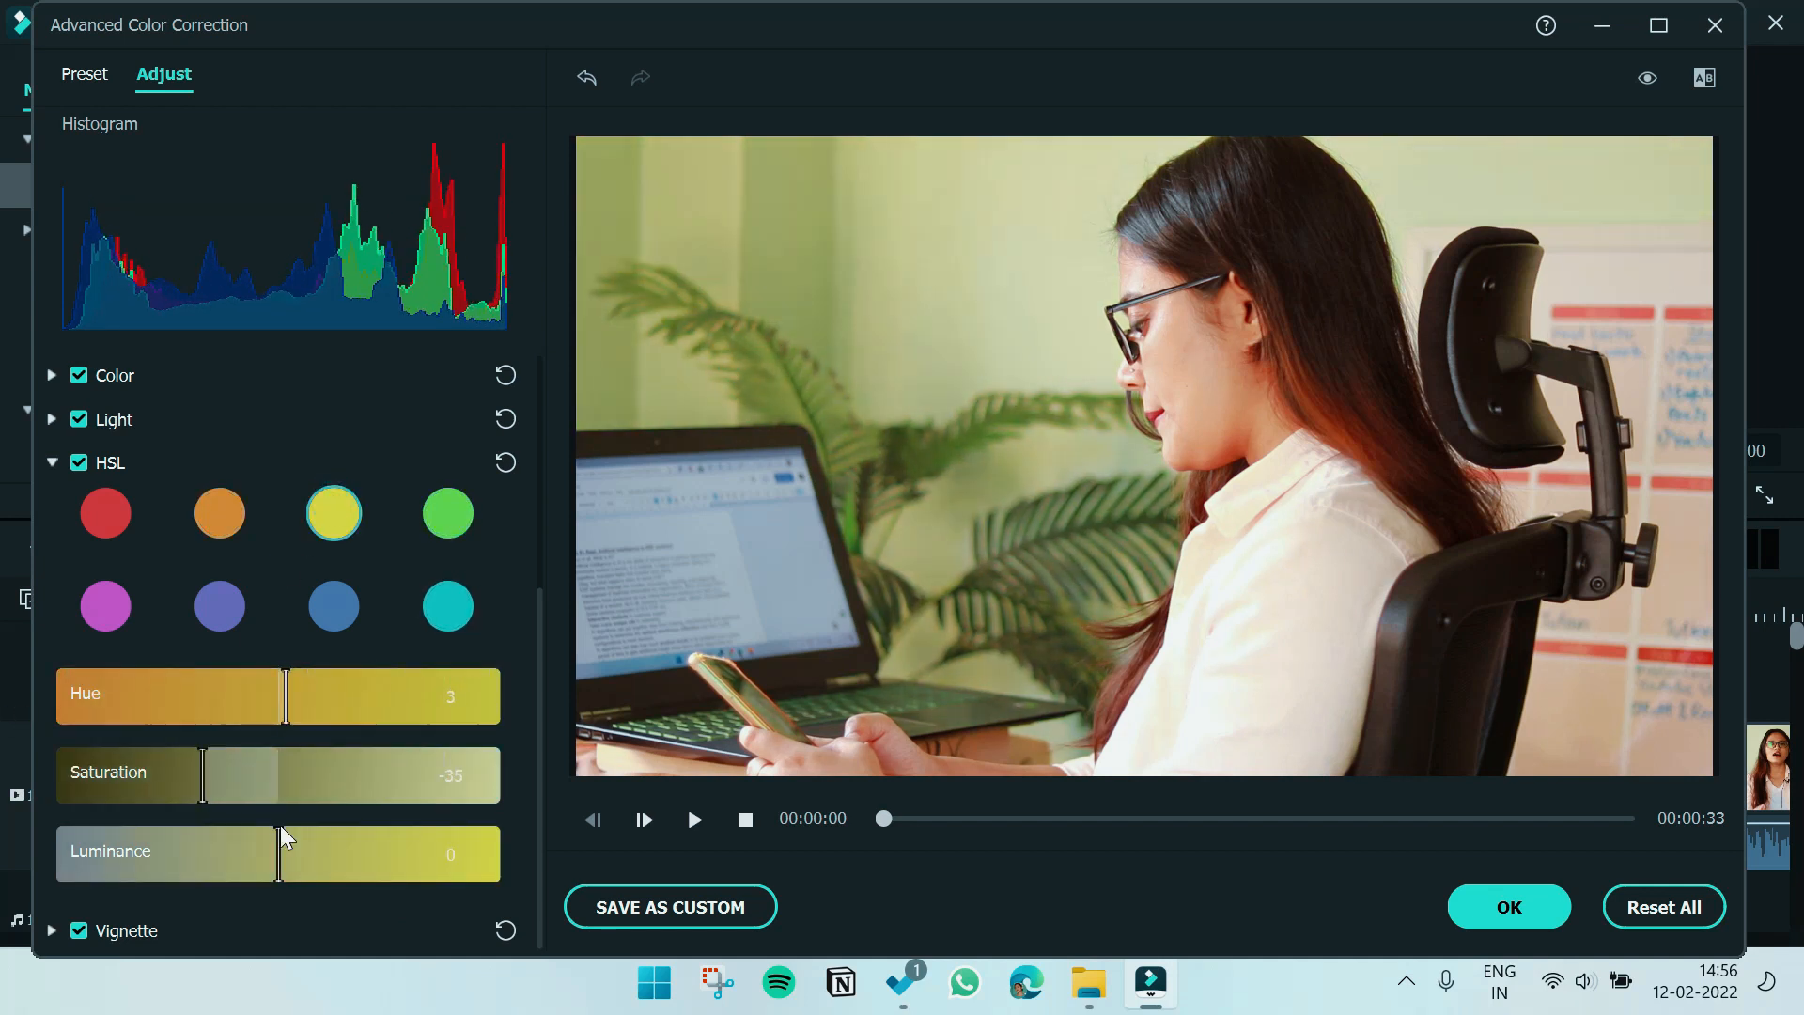
pyautogui.click(448, 513)
pyautogui.click(52, 462)
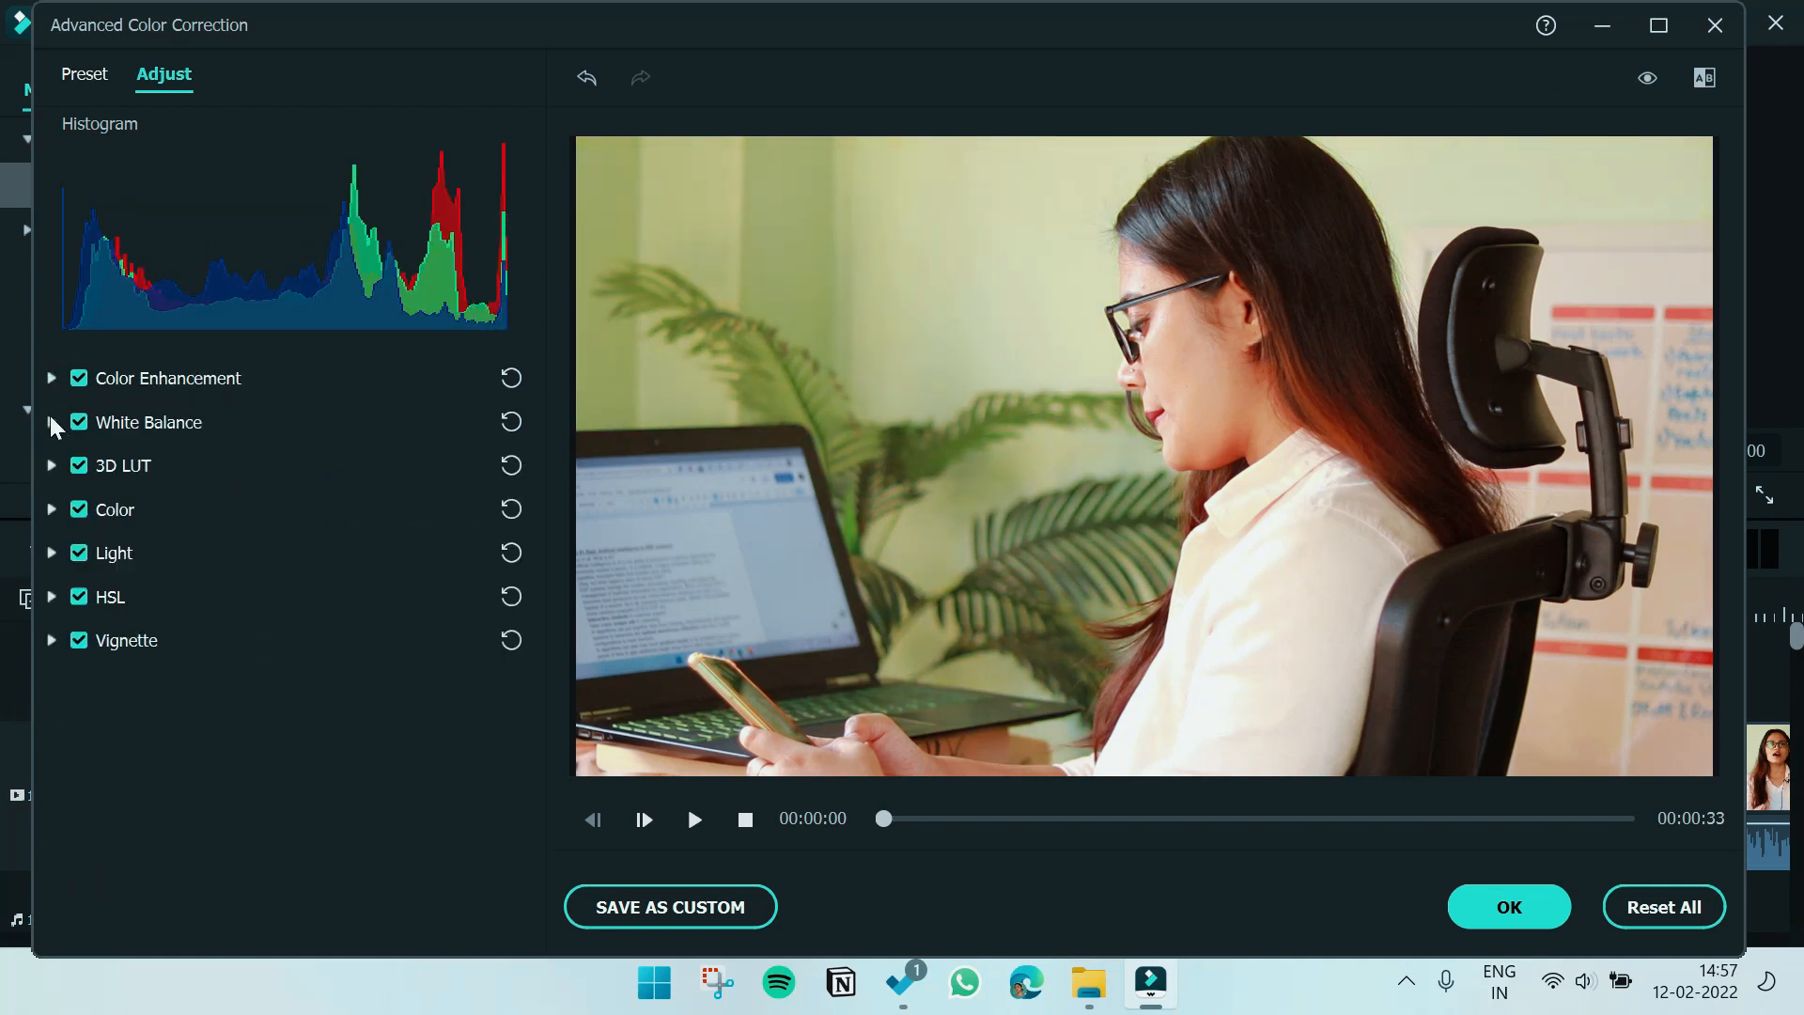
# Set the white balance to temperature -0.32 and tint about -0.85, and apply the color correction
pyautogui.click(52, 422)
pyautogui.moveTo(313, 494); pyautogui.dragTo(240, 619)
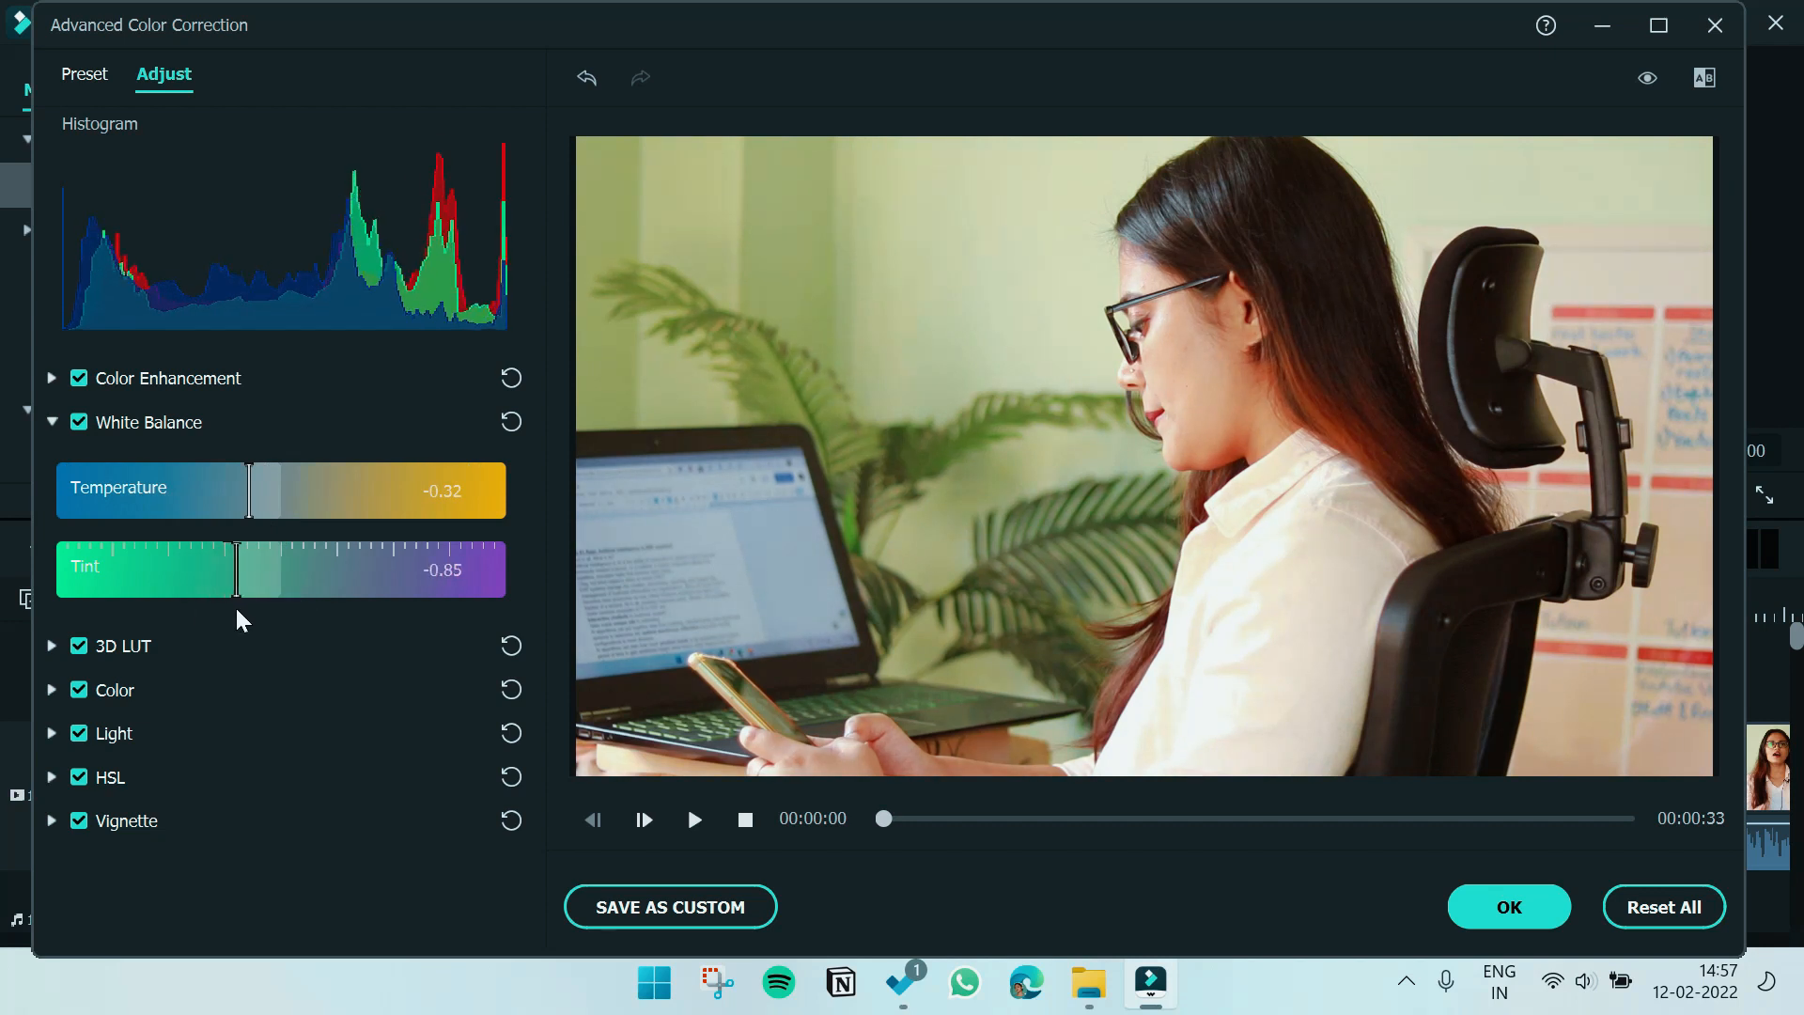
pyautogui.click(1509, 907)
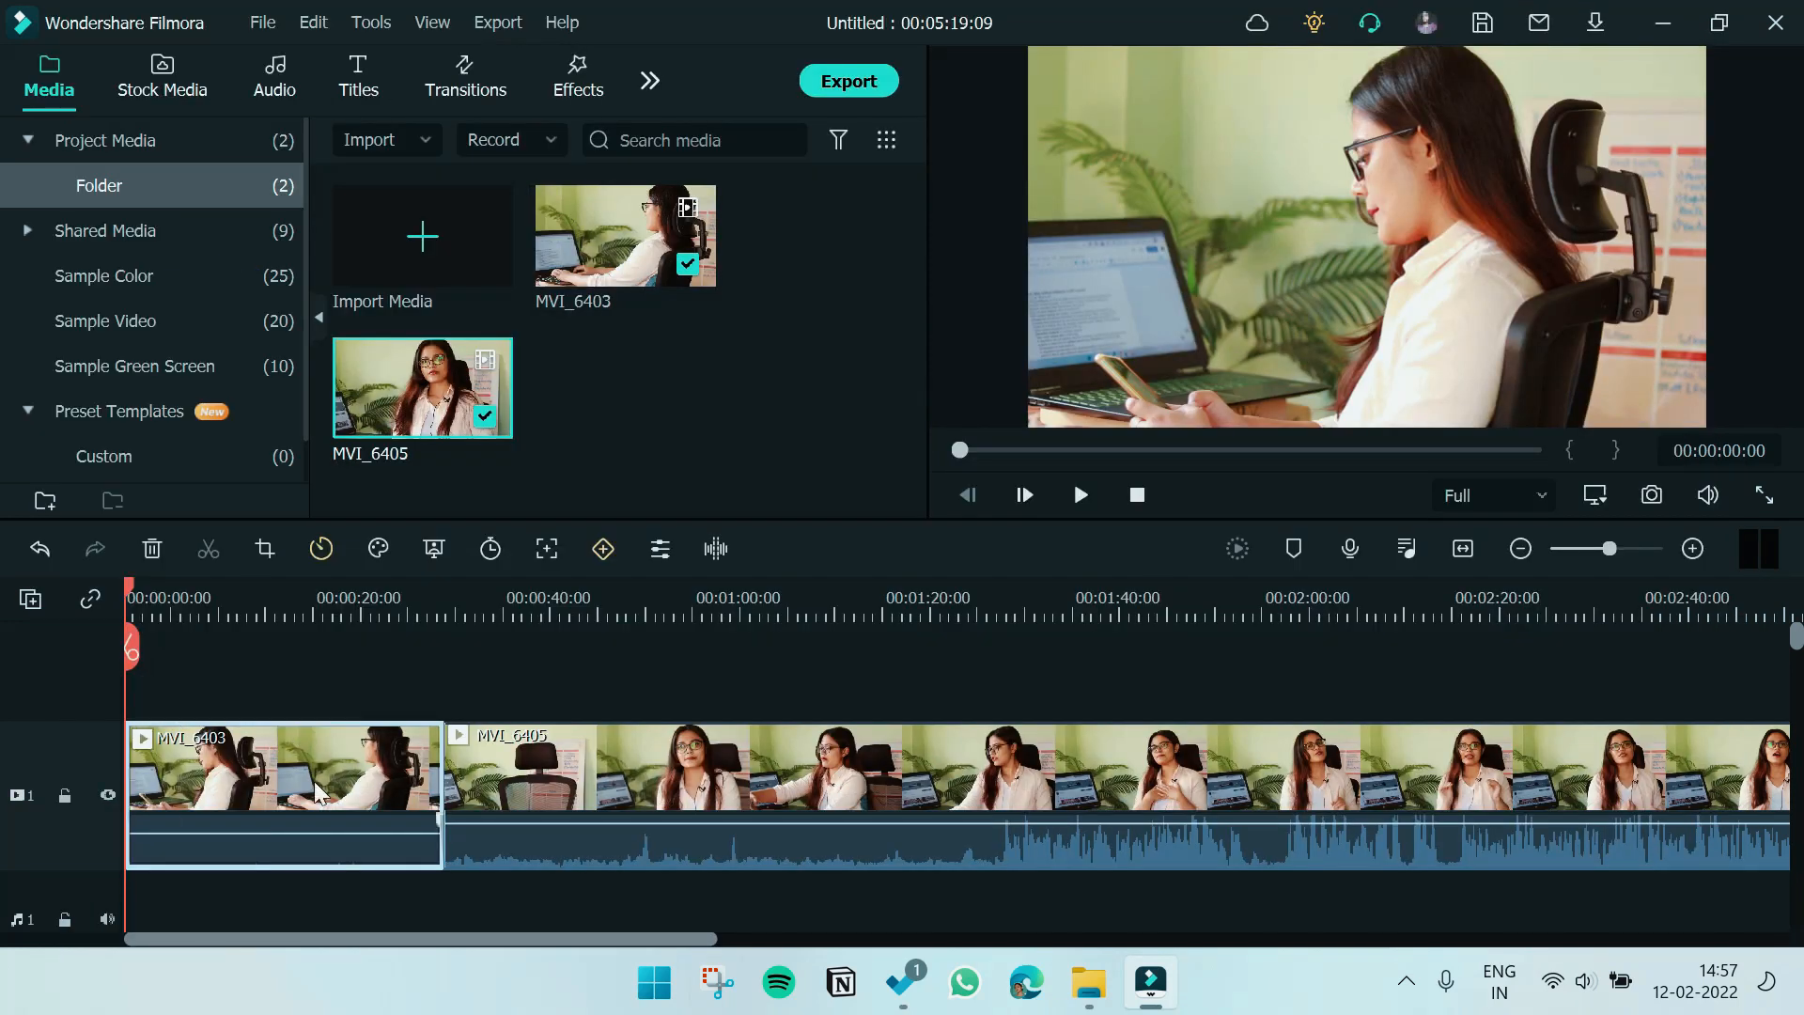
# Copy the effects of clip MVI_6403, paste them onto clip MVI_6405 and check several points of that clip
pyautogui.hotkey('ctrl', 'alt', 'c')
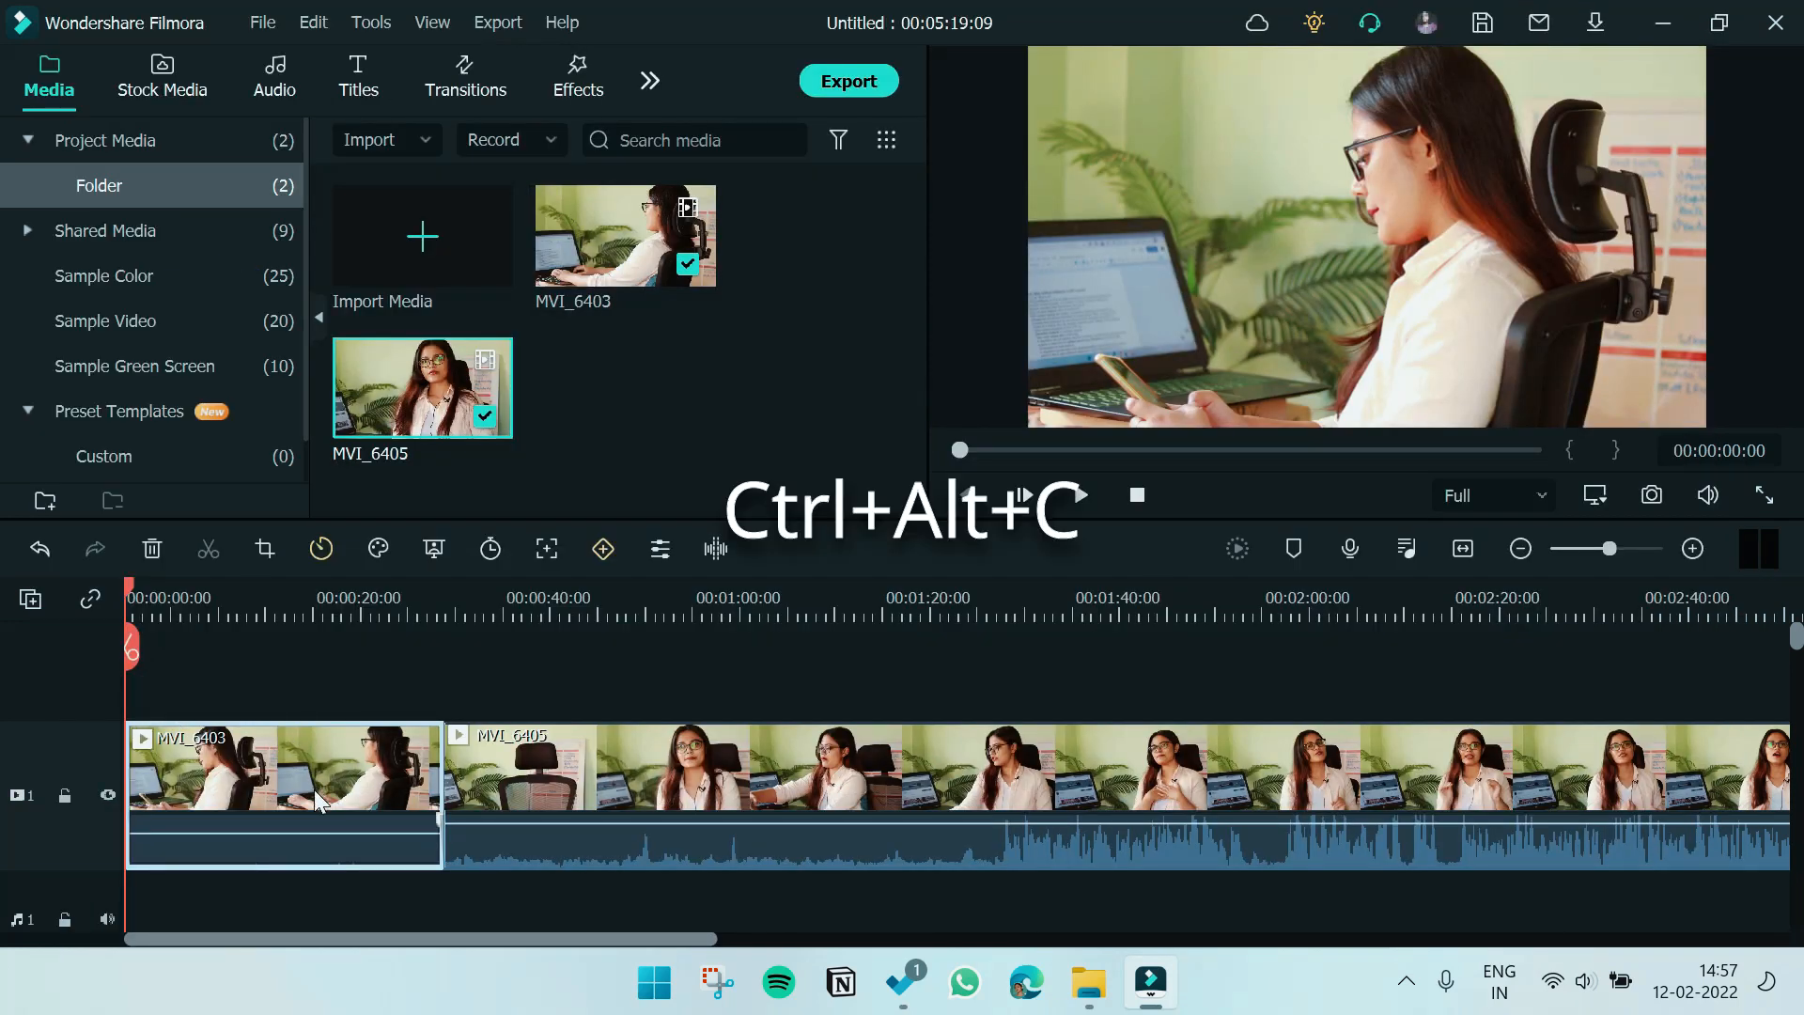
pyautogui.click(588, 744)
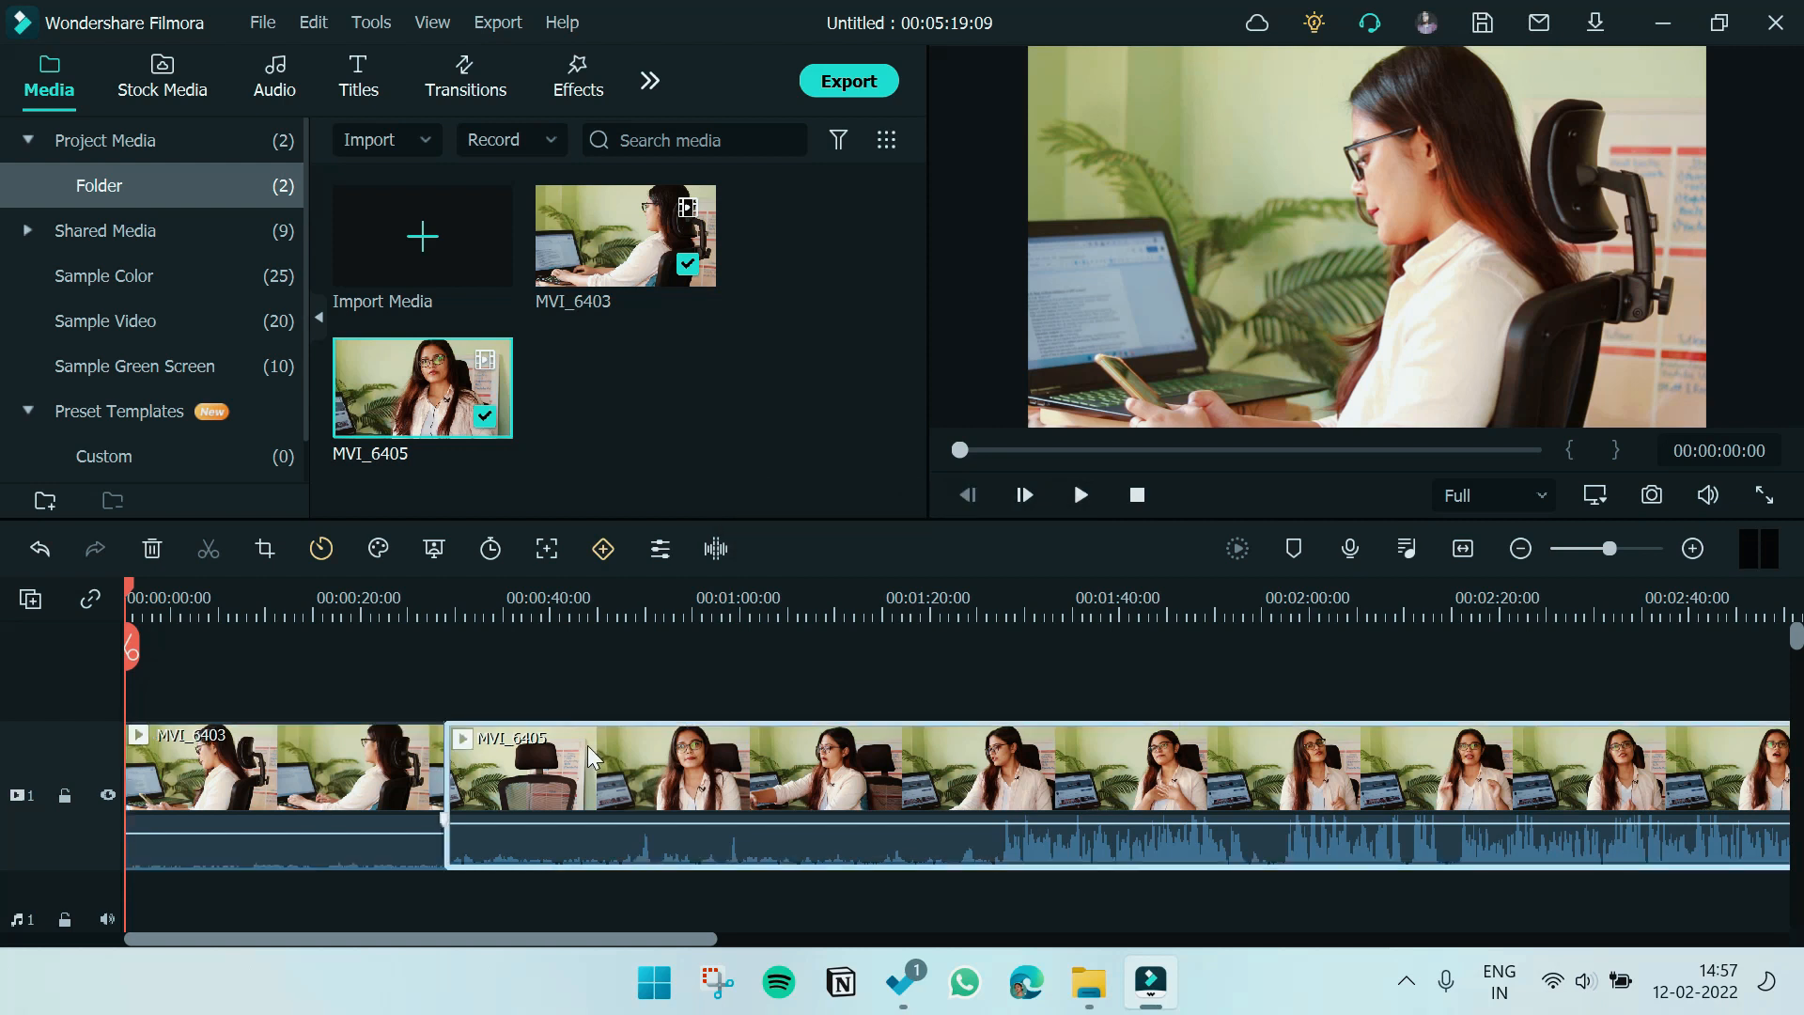
pyautogui.click(766, 595)
pyautogui.hotkey('ctrl', 'alt', 'v')
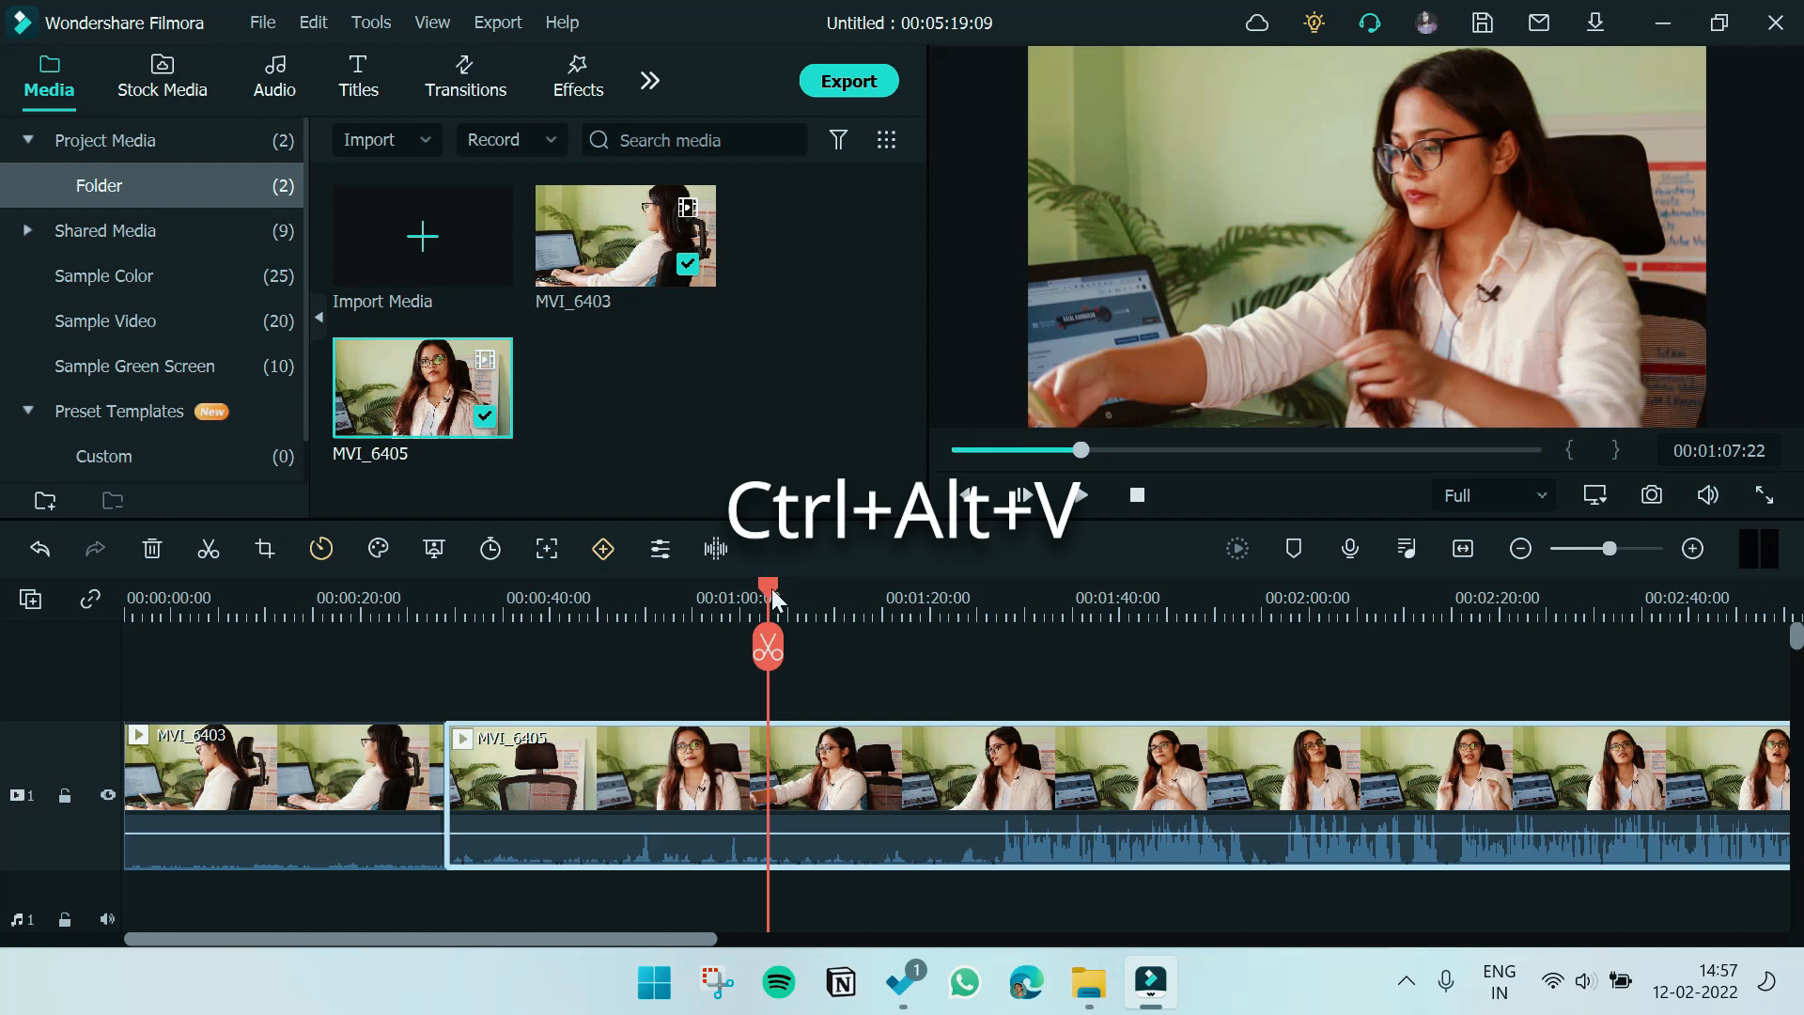
pyautogui.click(942, 596)
pyautogui.click(1068, 596)
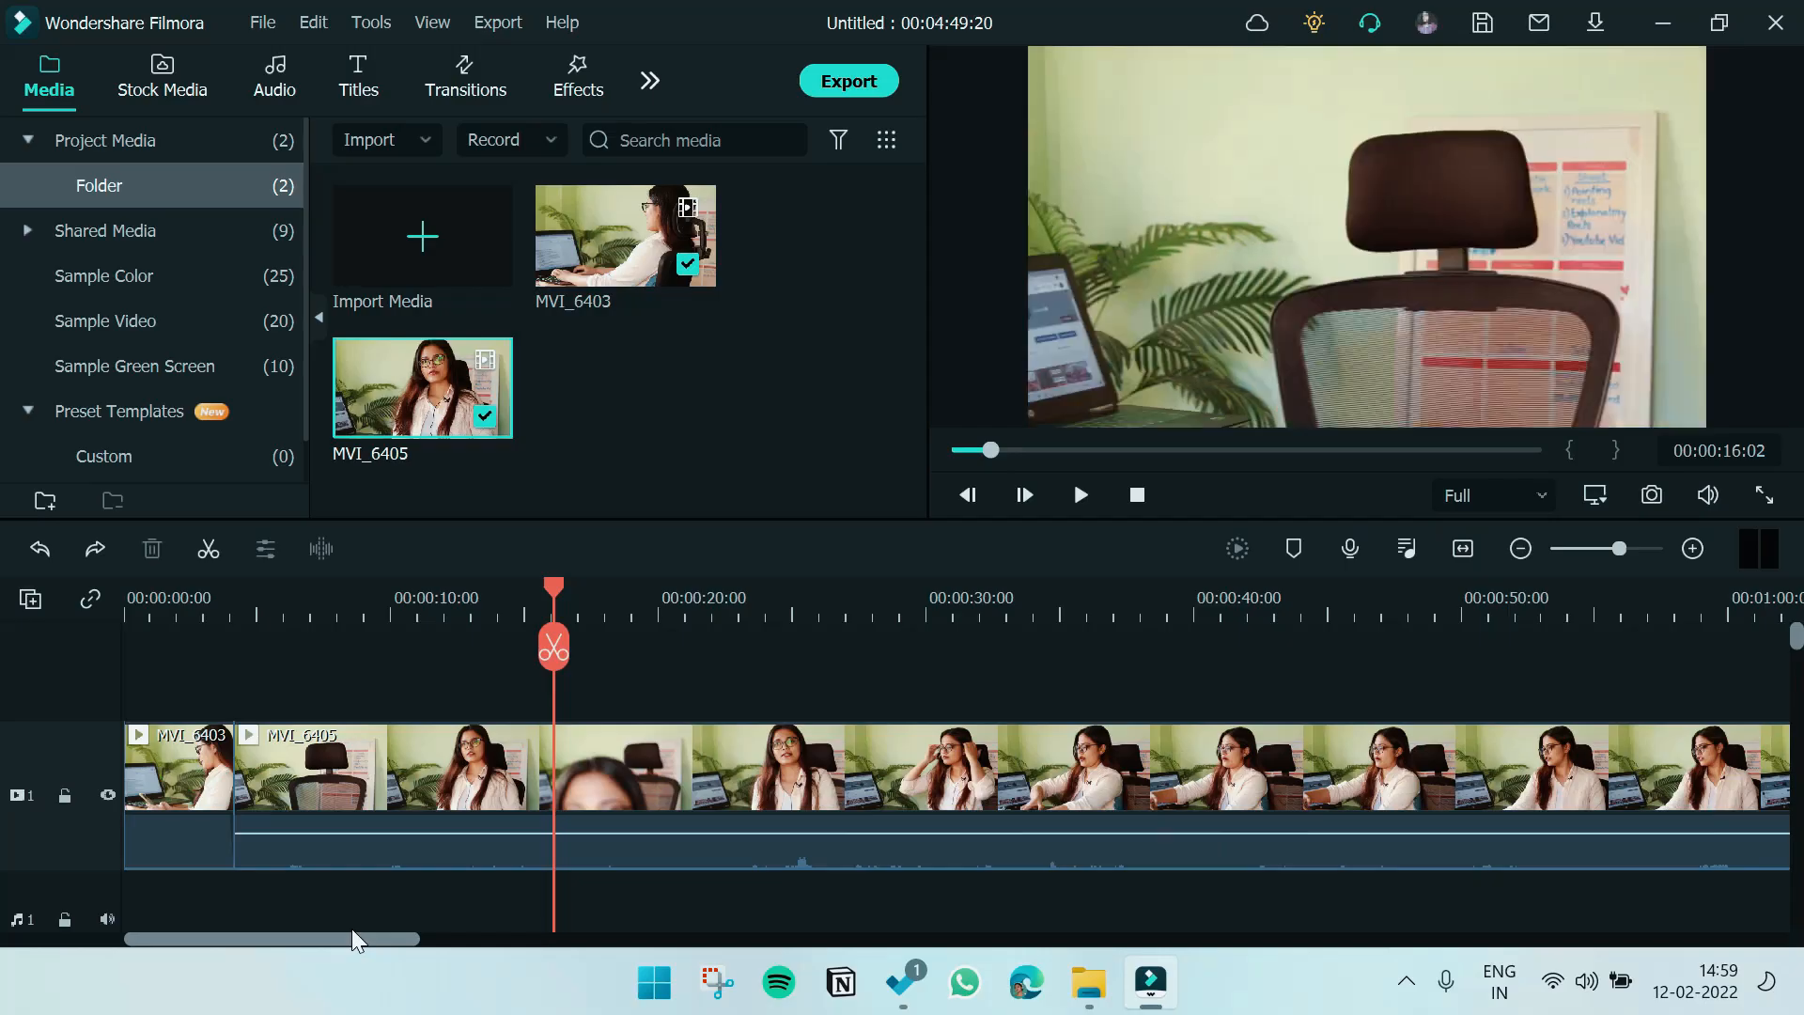
# Run silence detection on clip MVI_6405 with the default settings and export the cut result to the timeline
pyautogui.click(679, 787)
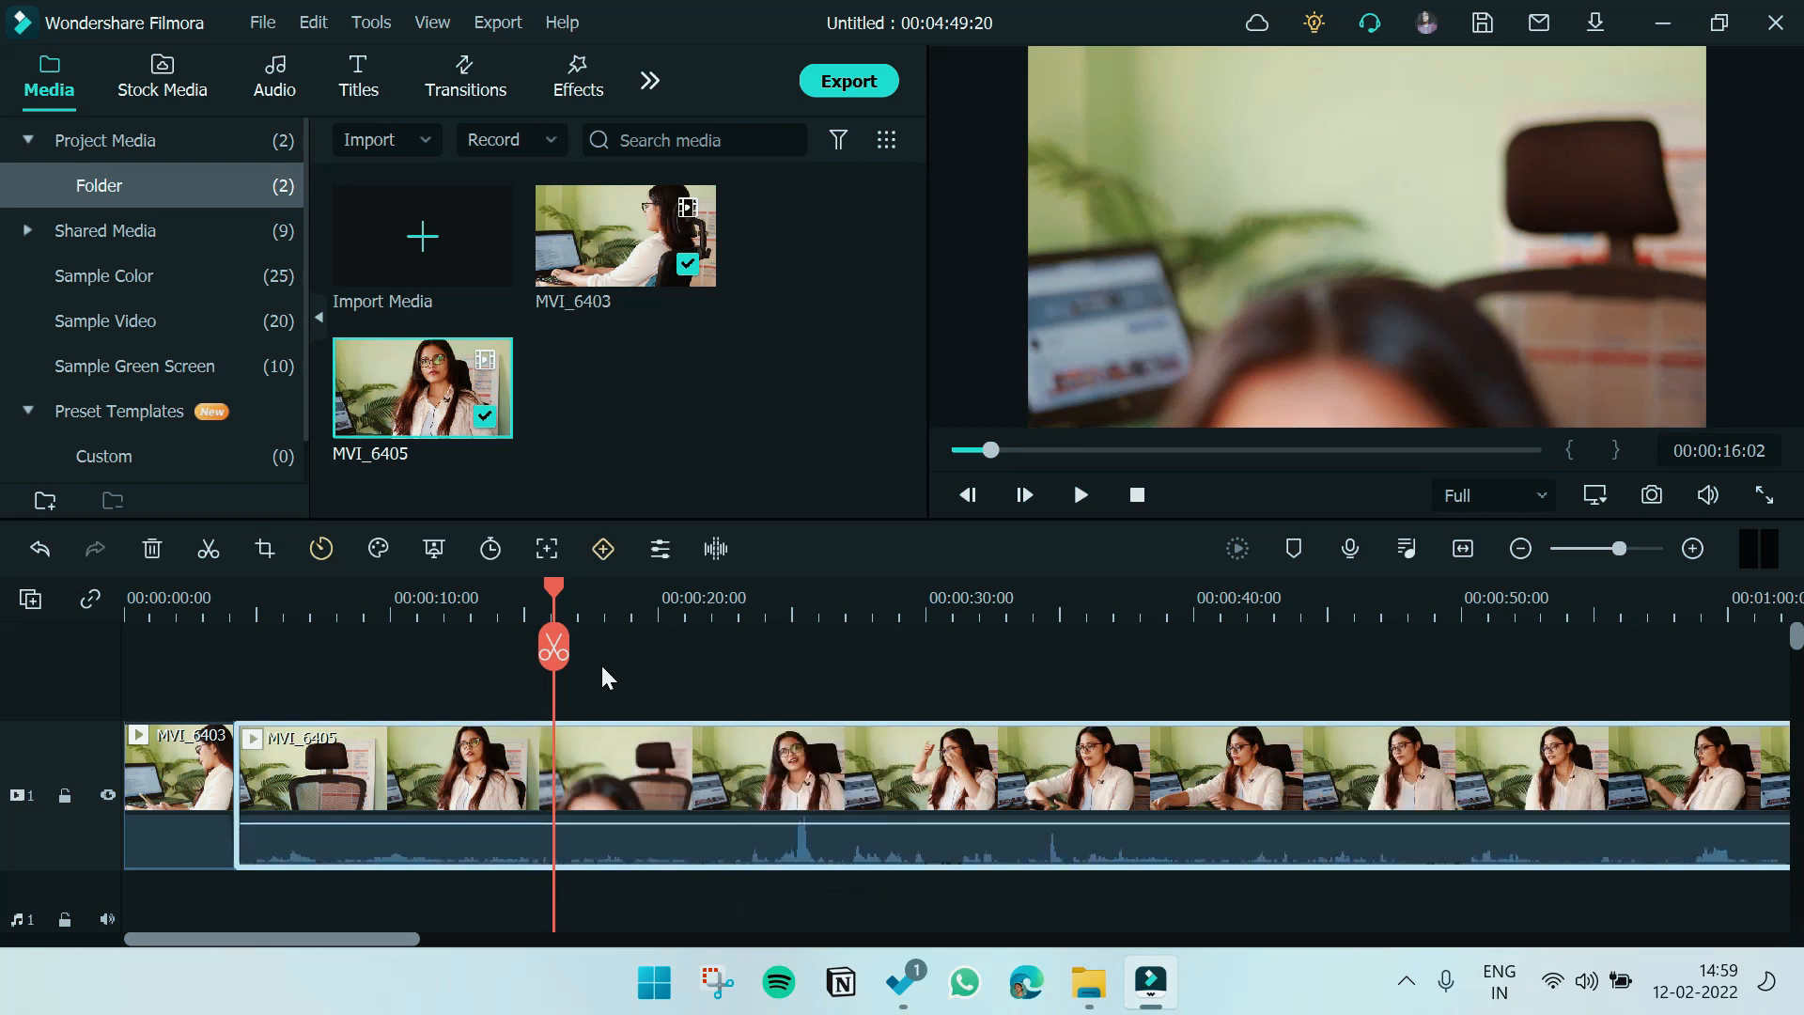
pyautogui.click(718, 550)
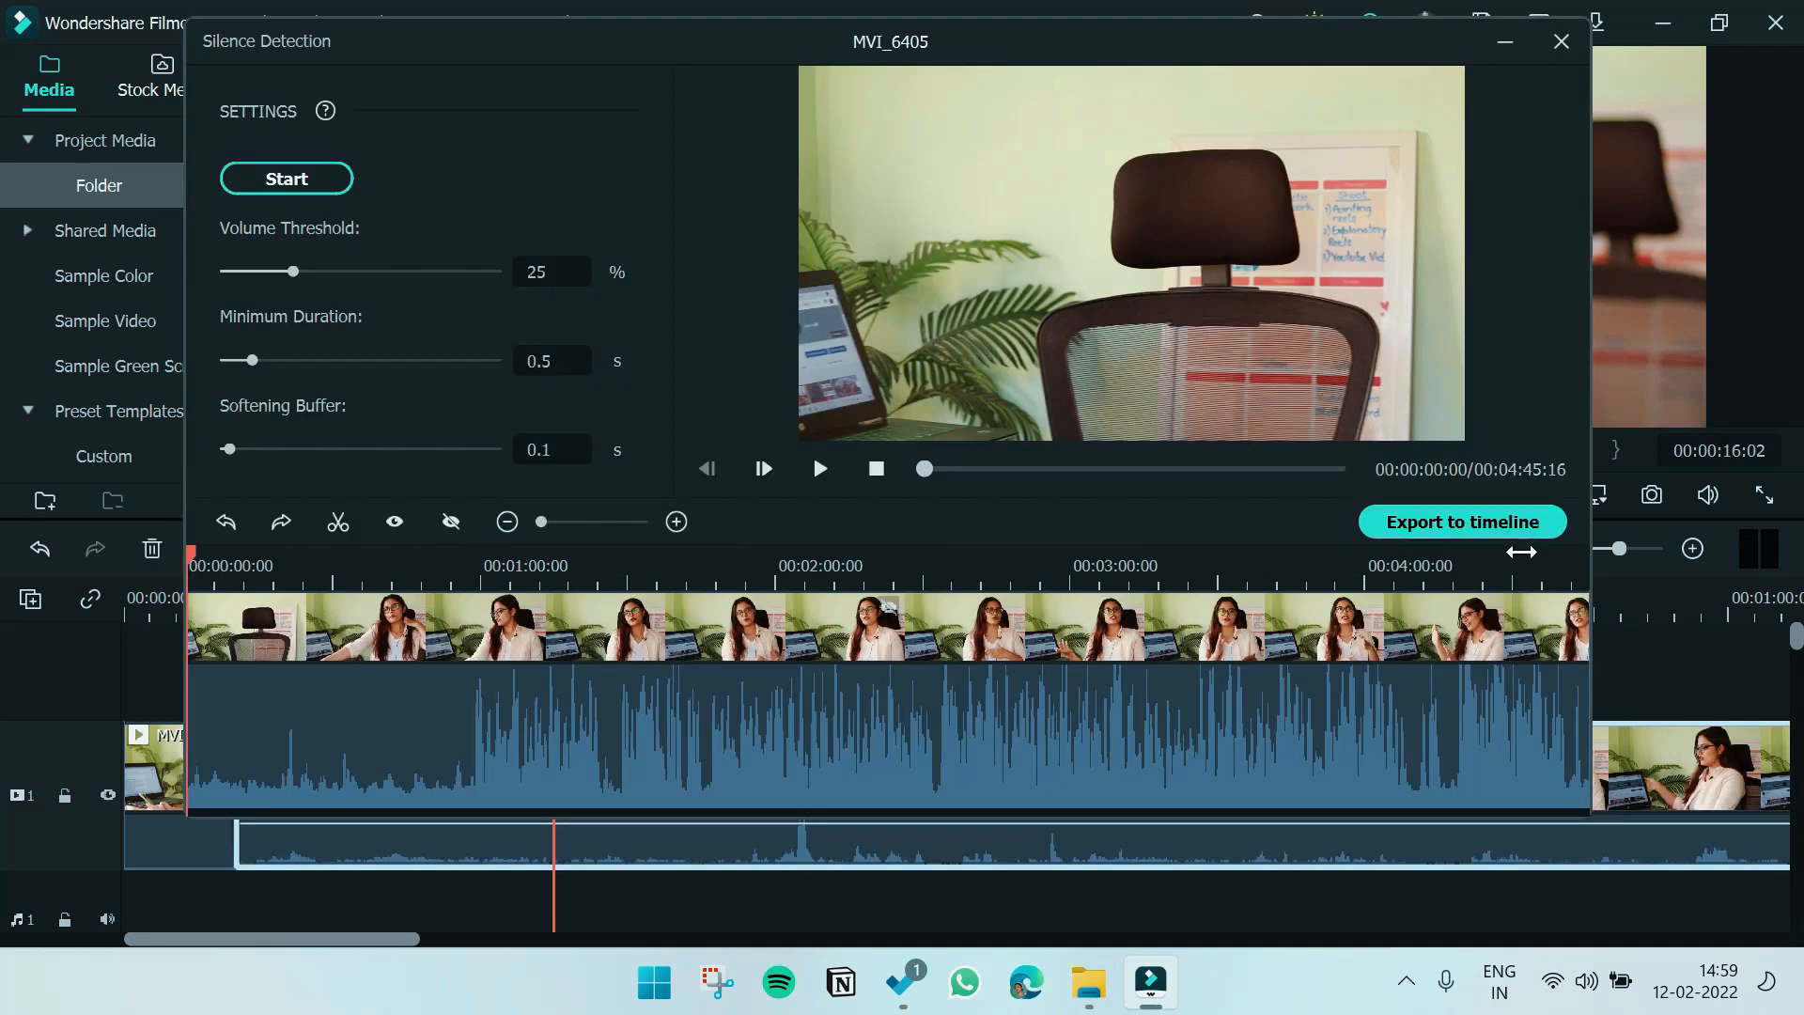
pyautogui.click(318, 178)
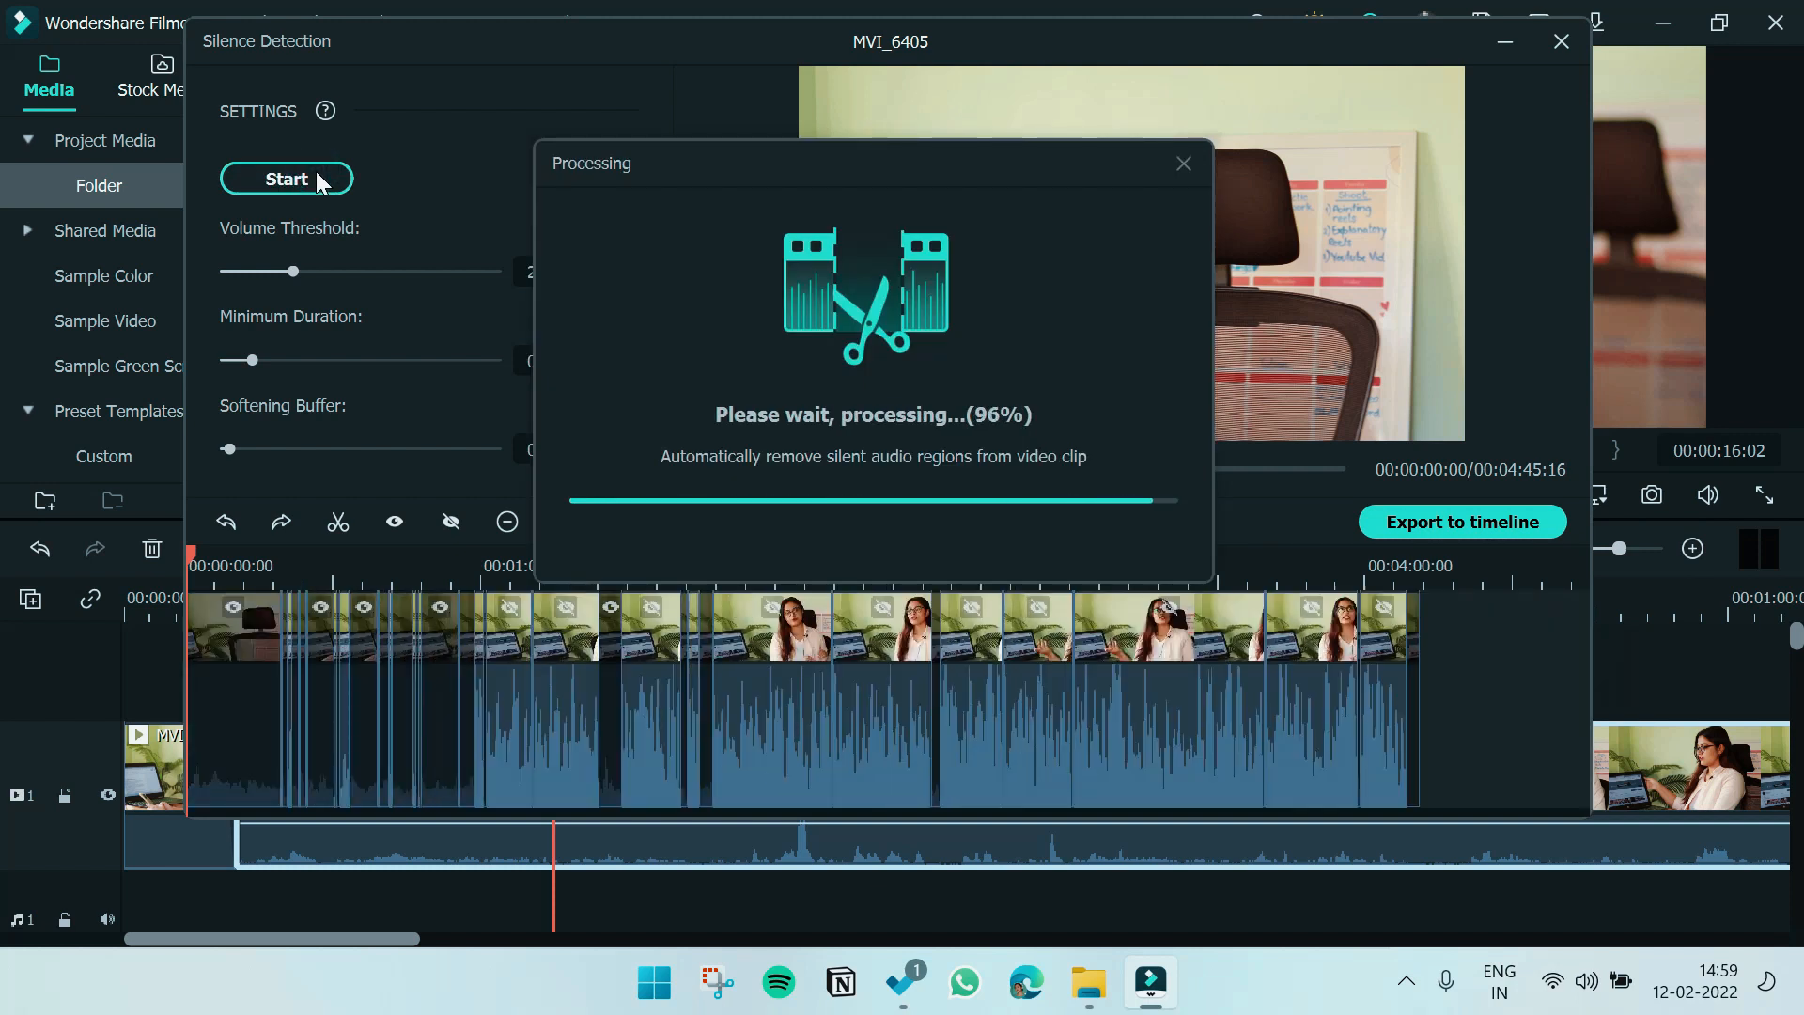
pyautogui.click(1456, 521)
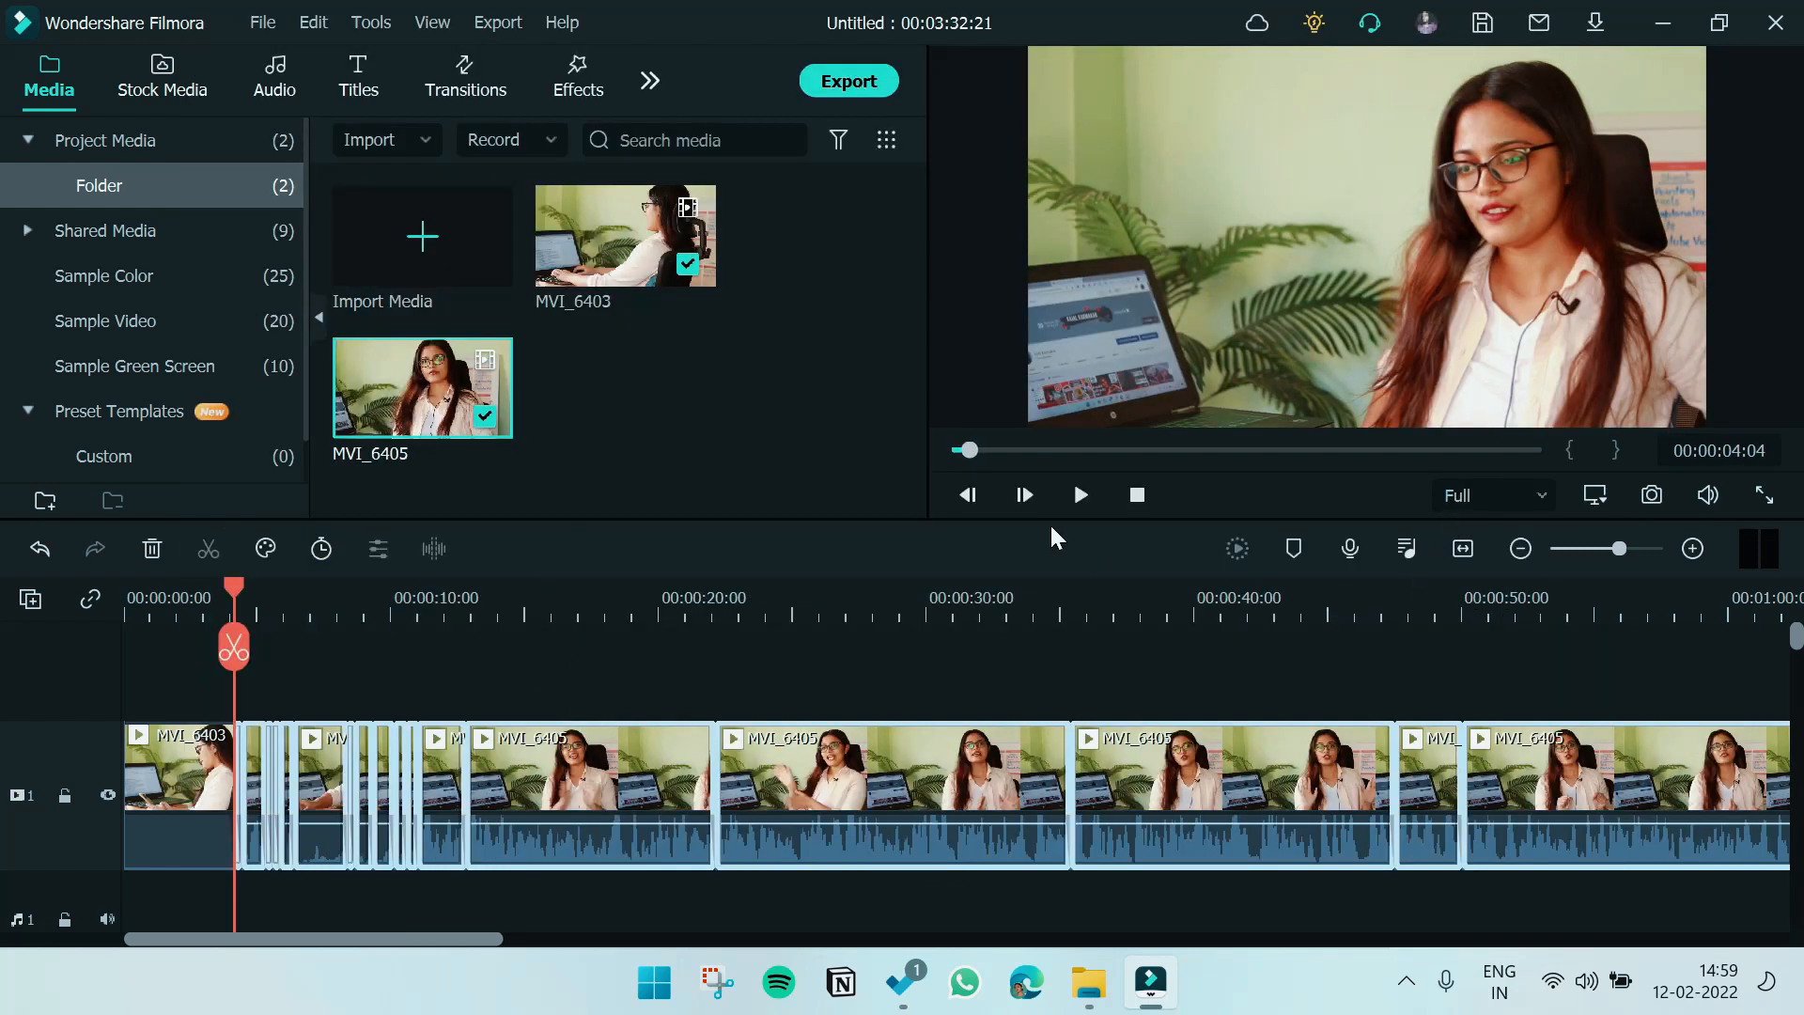
# Play the cut footage and delete the unwanted short MVI_6405 fragments directly after clip MVI_6403
pyautogui.click(1081, 494)
pyautogui.click(1692, 548)
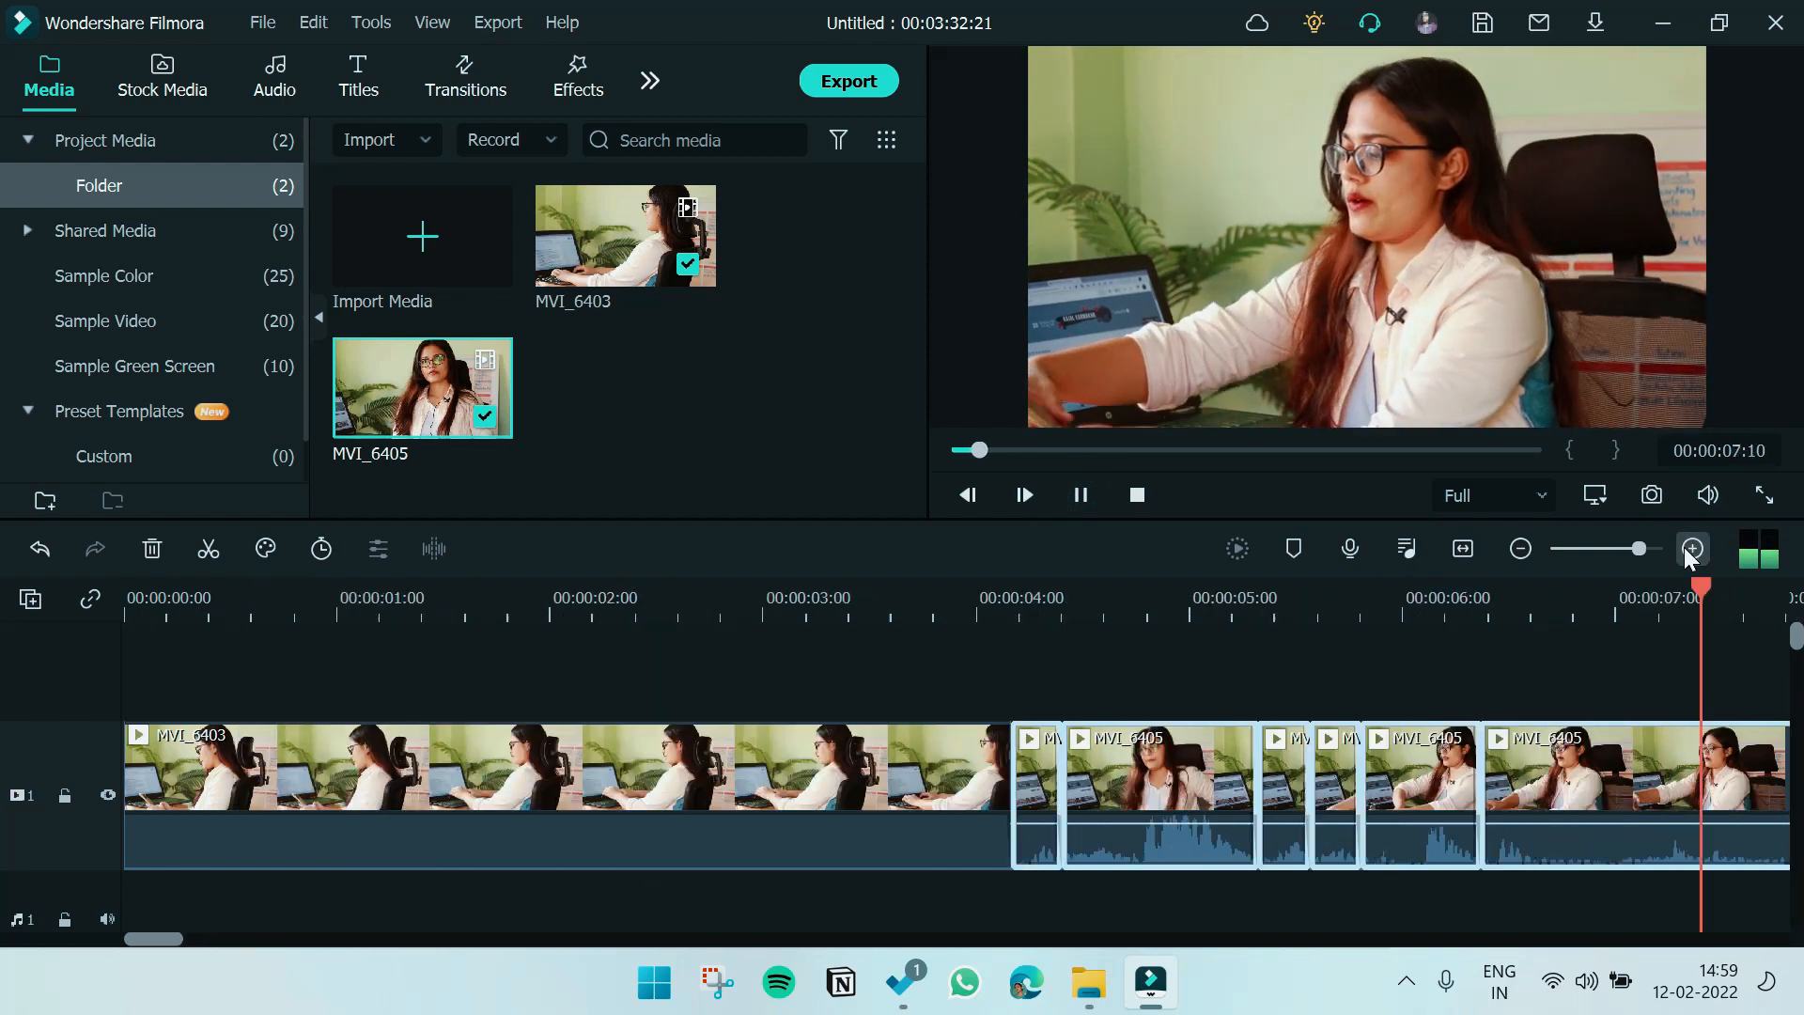
pyautogui.click(1522, 547)
pyautogui.moveTo(665, 682); pyautogui.dragTo(453, 807)
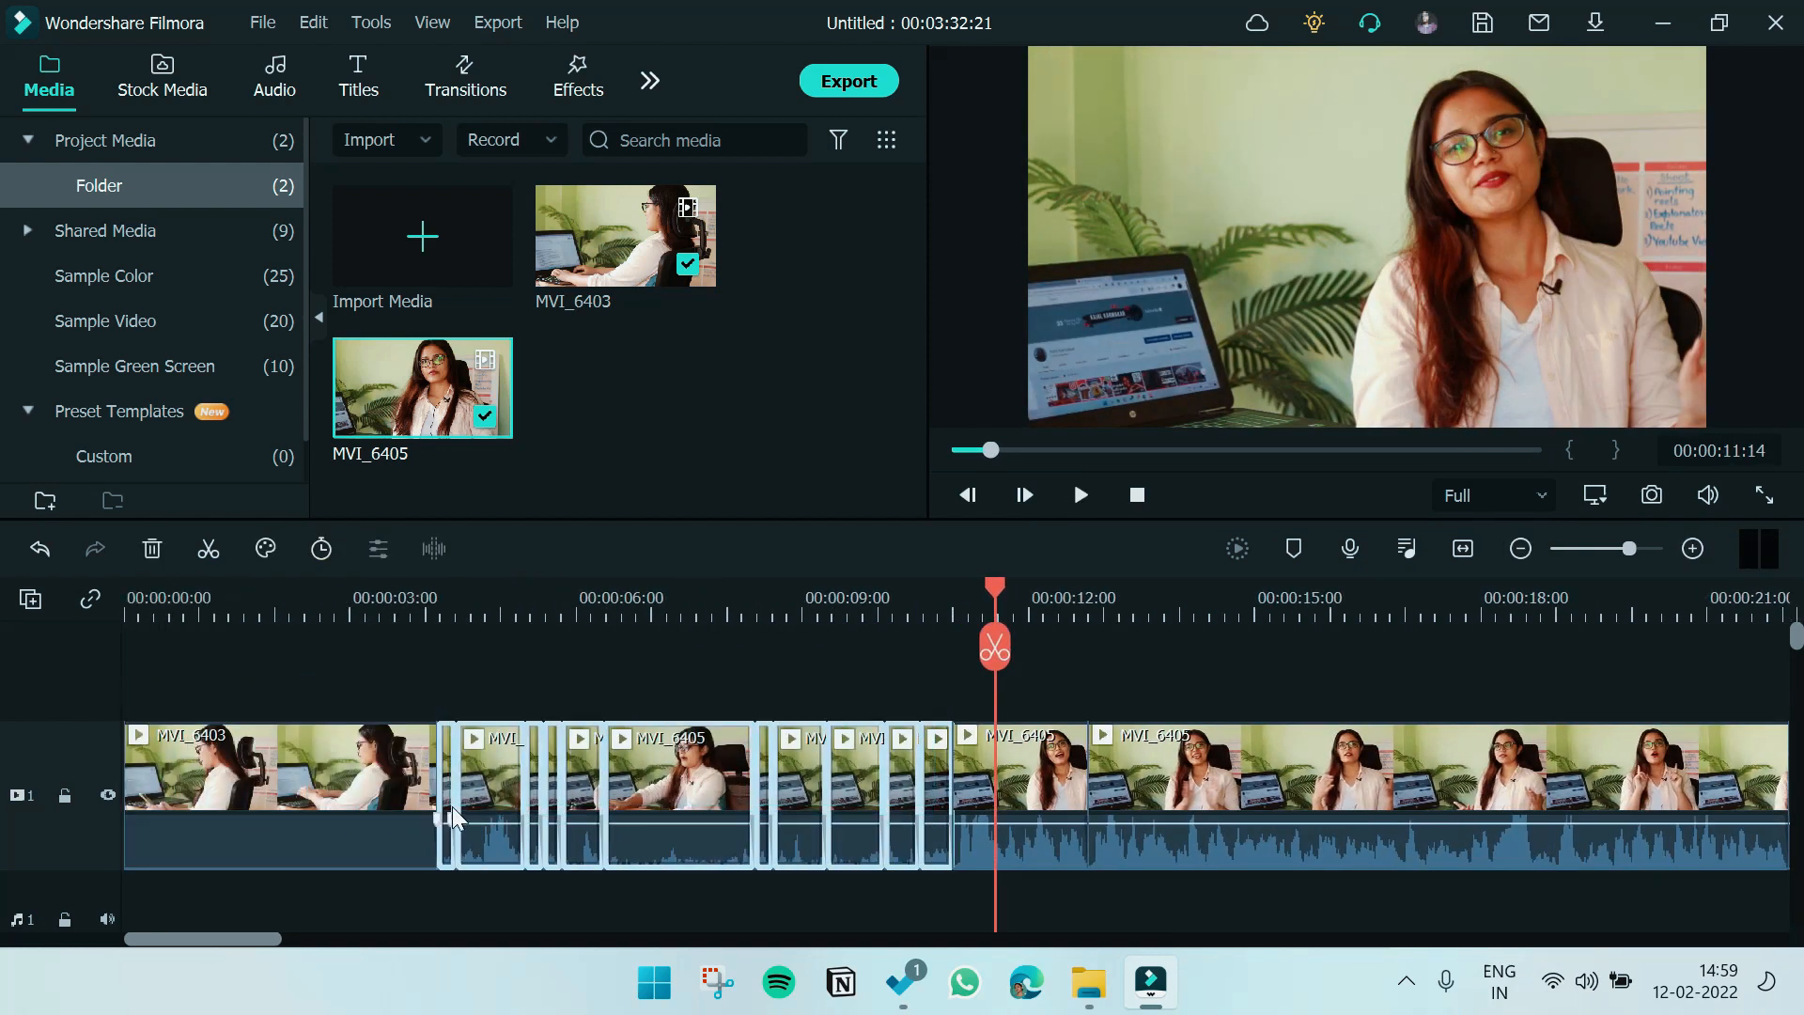
pyautogui.press('Delete')
pyautogui.press('space')
pyautogui.click(496, 786)
pyautogui.press('Delete')
pyautogui.press('space')
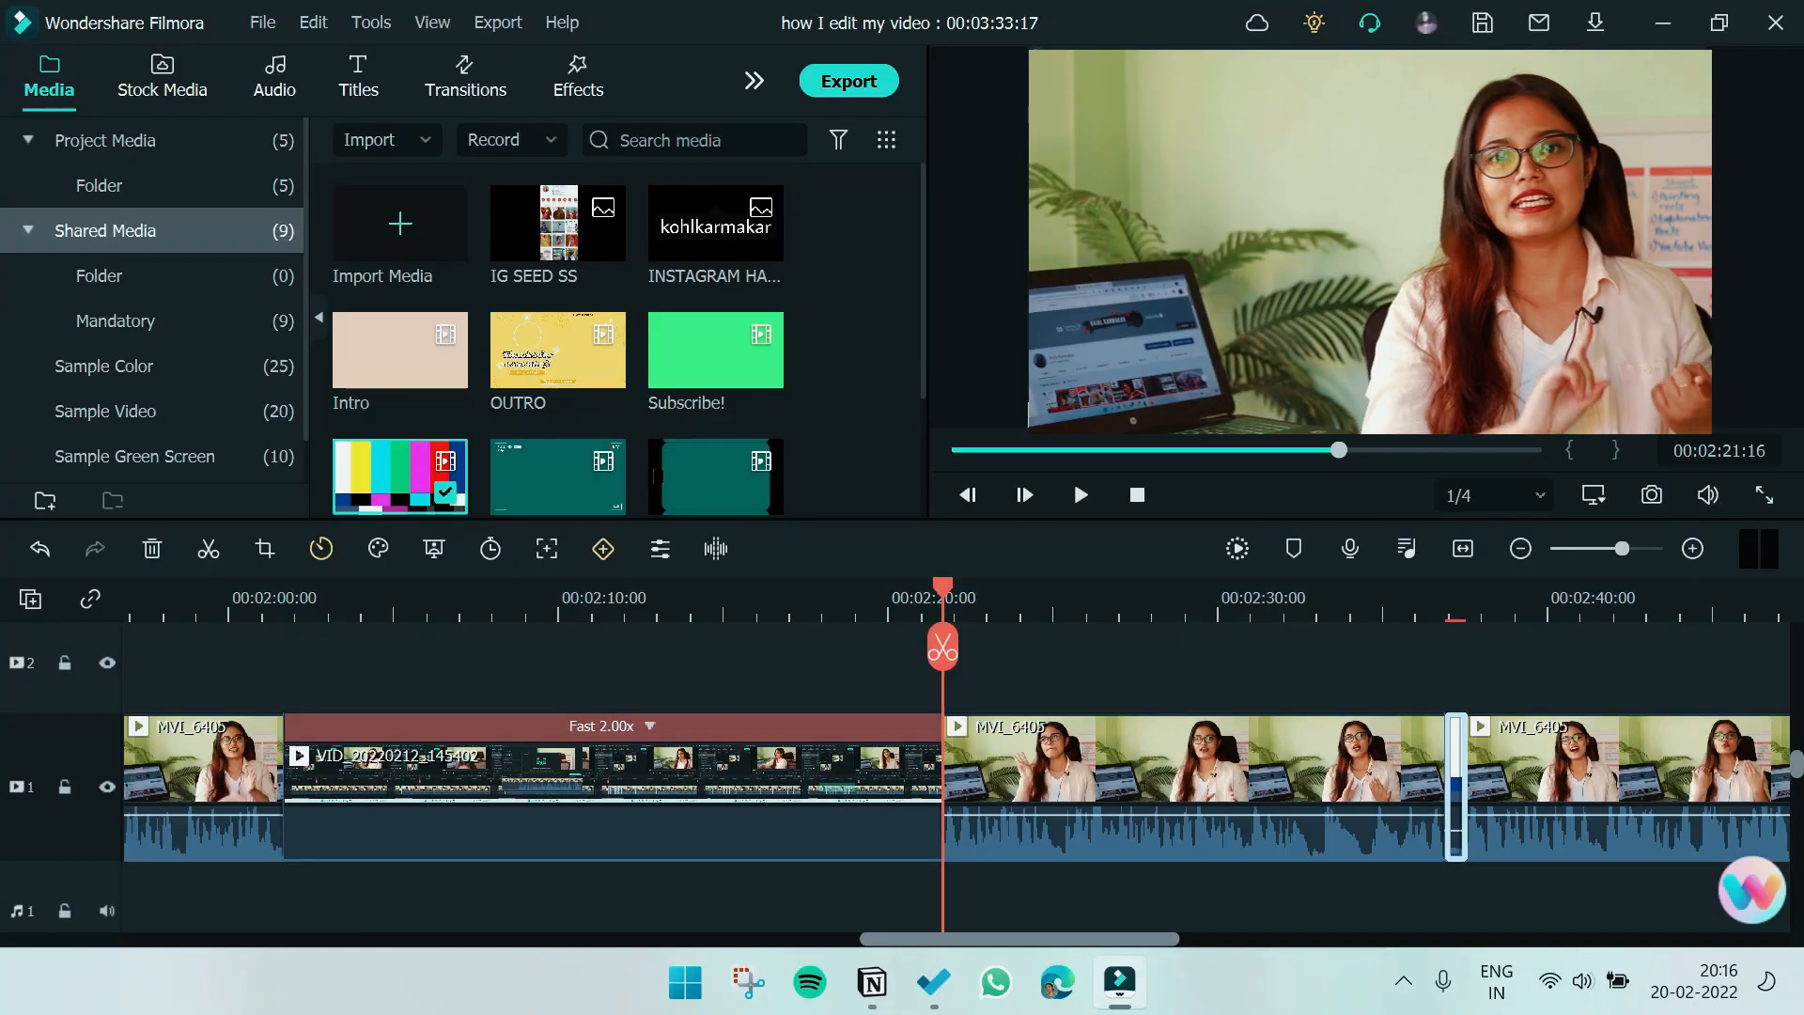
# Add the Simple Roll 11 transition between the double-speed screen recording and the following MVI_6405 clip
pyautogui.click(477, 69)
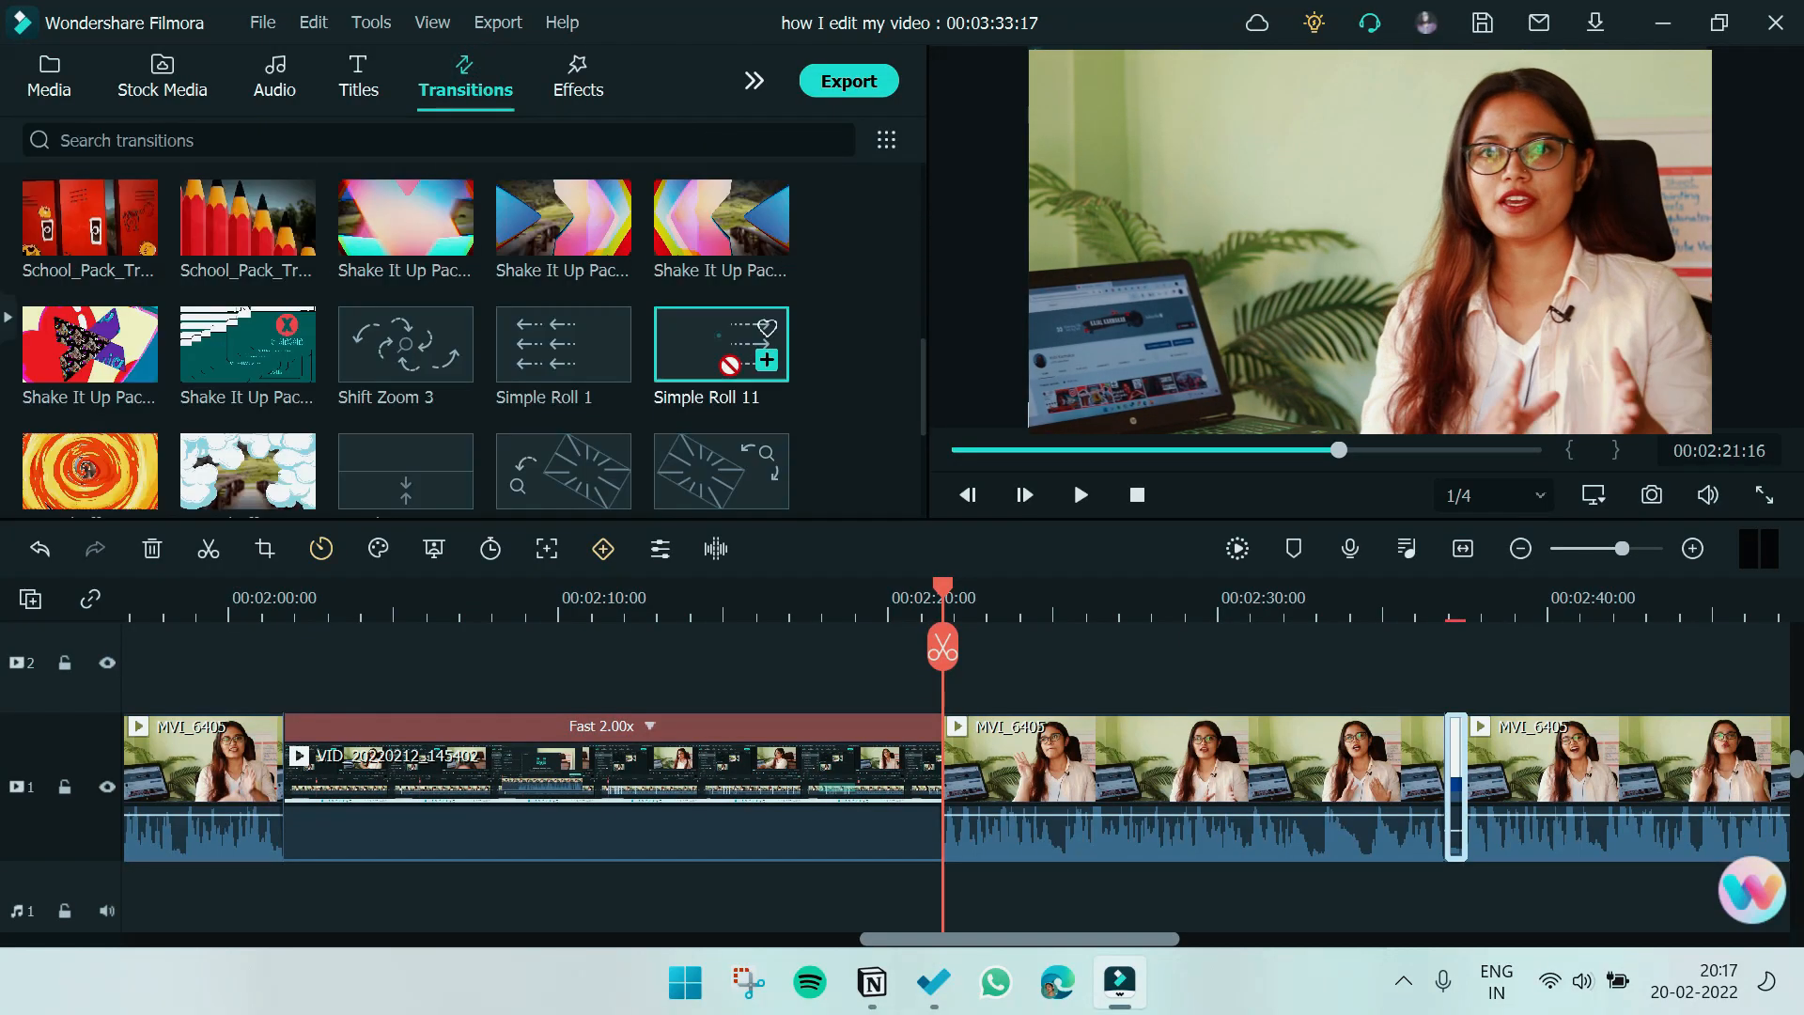
pyautogui.moveTo(721, 344); pyautogui.dragTo(933, 793)
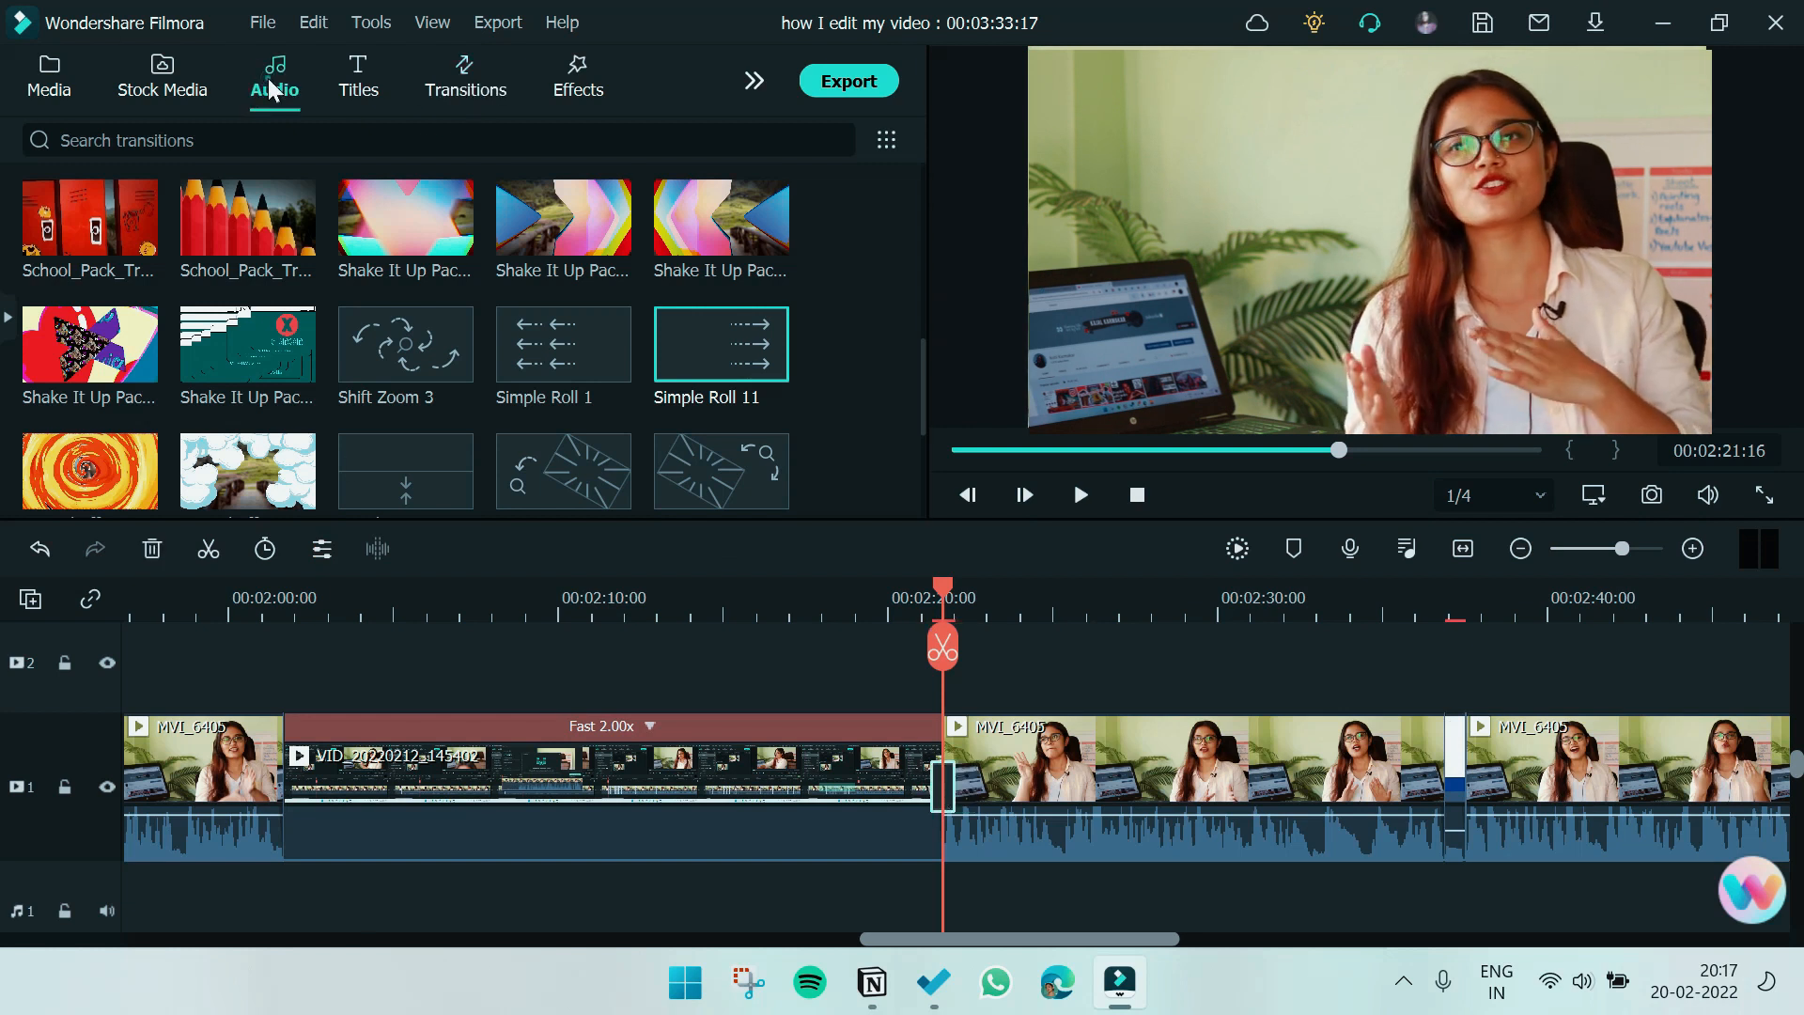
# Find 003 swosh.wav in My music by searching "swo" and place it on audio track 1 beneath the transition
pyautogui.click(272, 89)
pyautogui.scroll(-5, 169, 338)
pyautogui.click(139, 404)
pyautogui.click(536, 140)
pyautogui.write('swo')
pyautogui.click(727, 374)
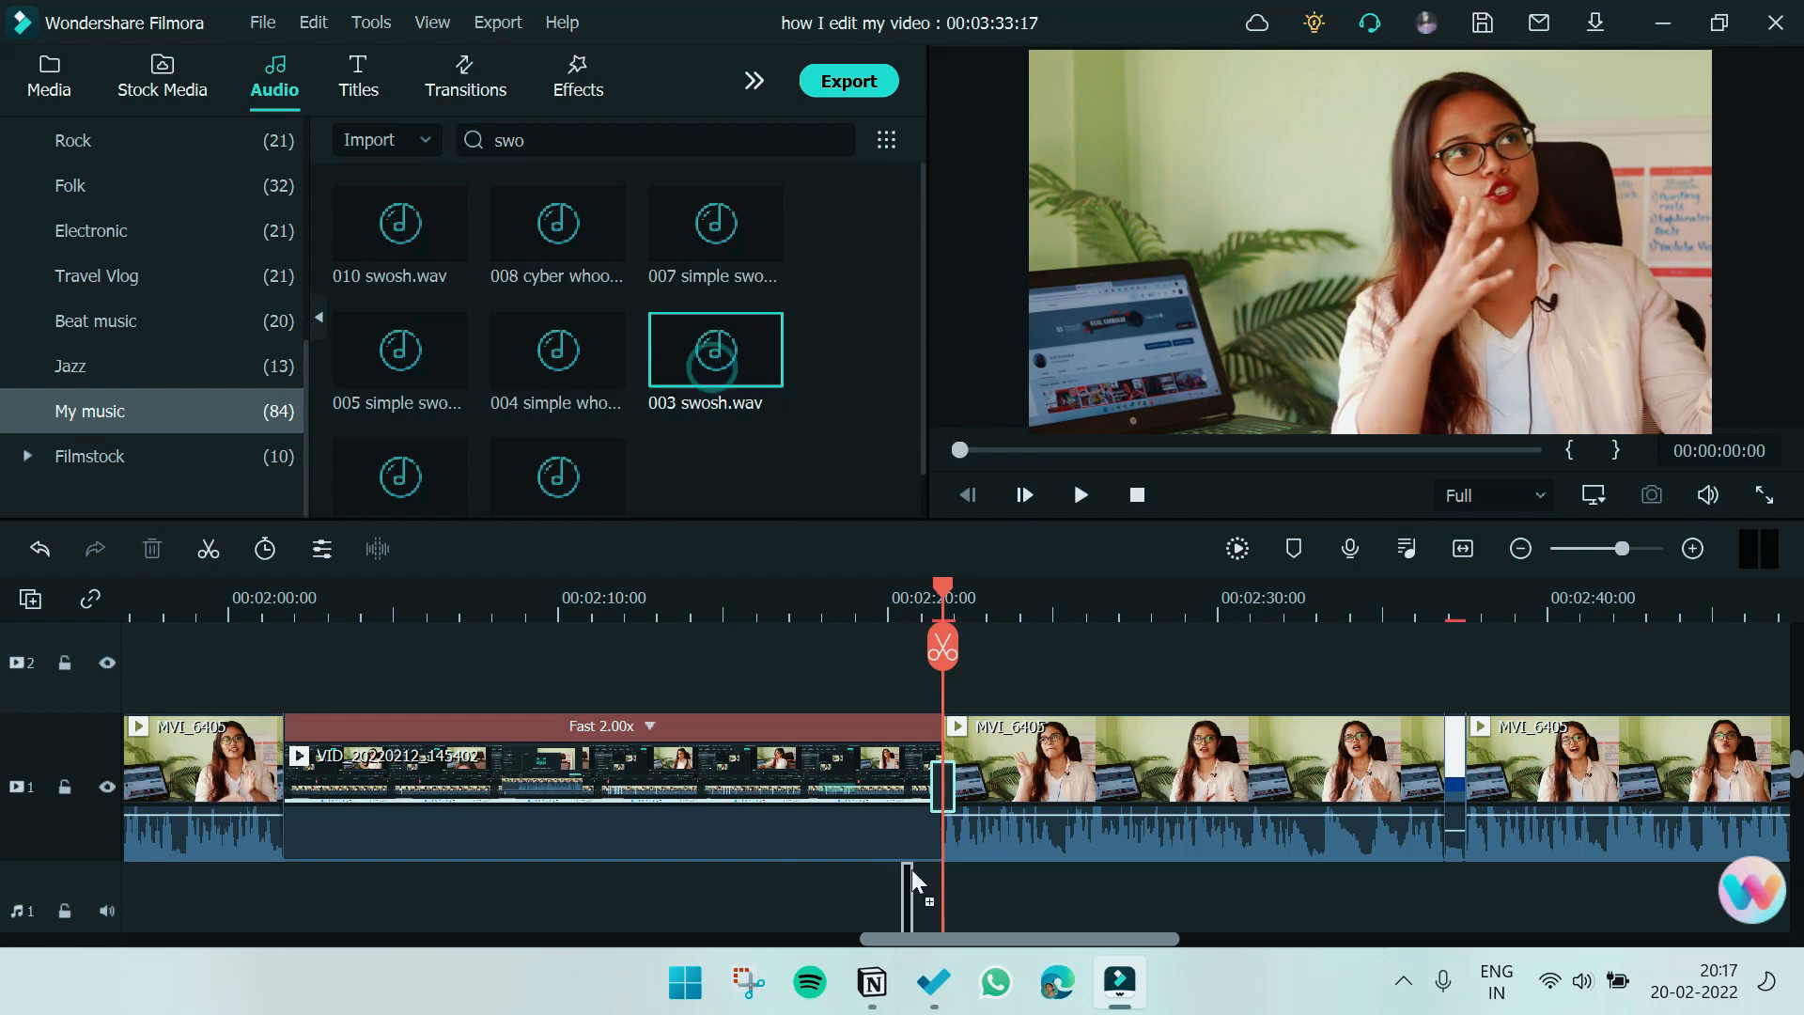
pyautogui.moveTo(938, 887); pyautogui.dragTo(938, 885)
# Shift the swoosh sound slightly later so it sits under the middle of the transition, and play it back
pyautogui.click(1692, 547)
pyautogui.scroll(-2, 1006, 738)
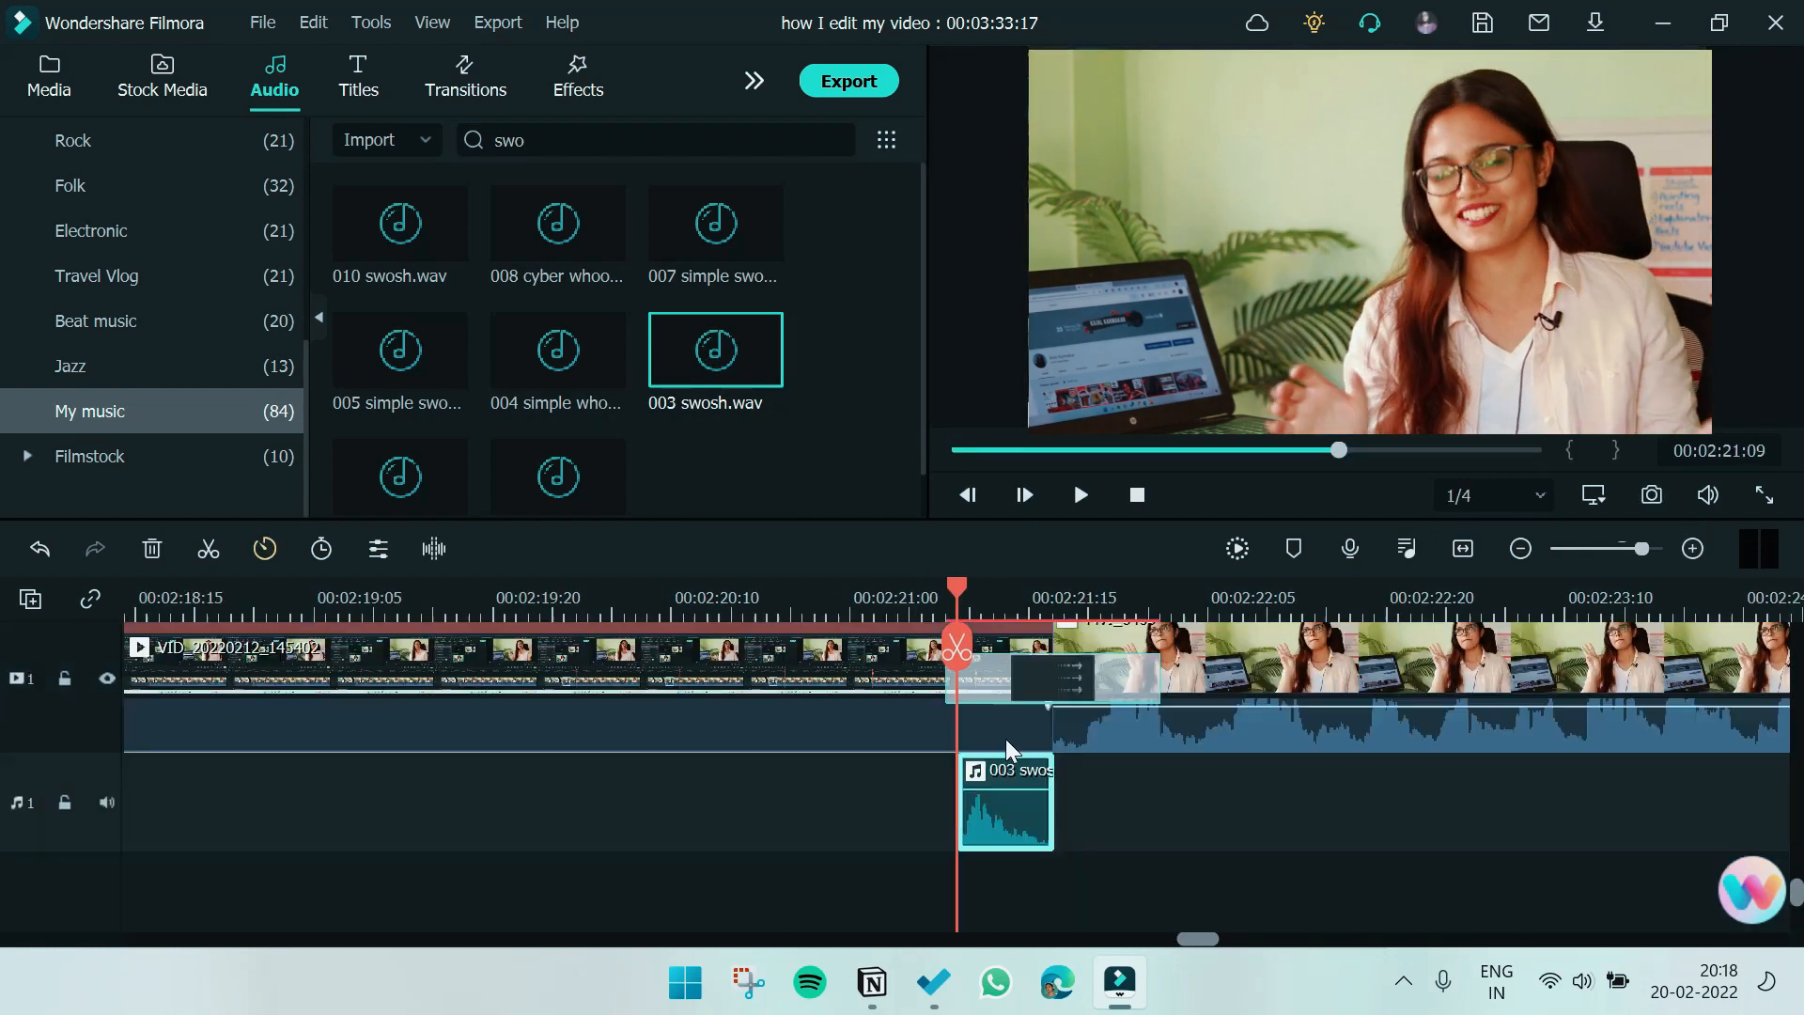
pyautogui.moveTo(1000, 798); pyautogui.dragTo(1056, 801)
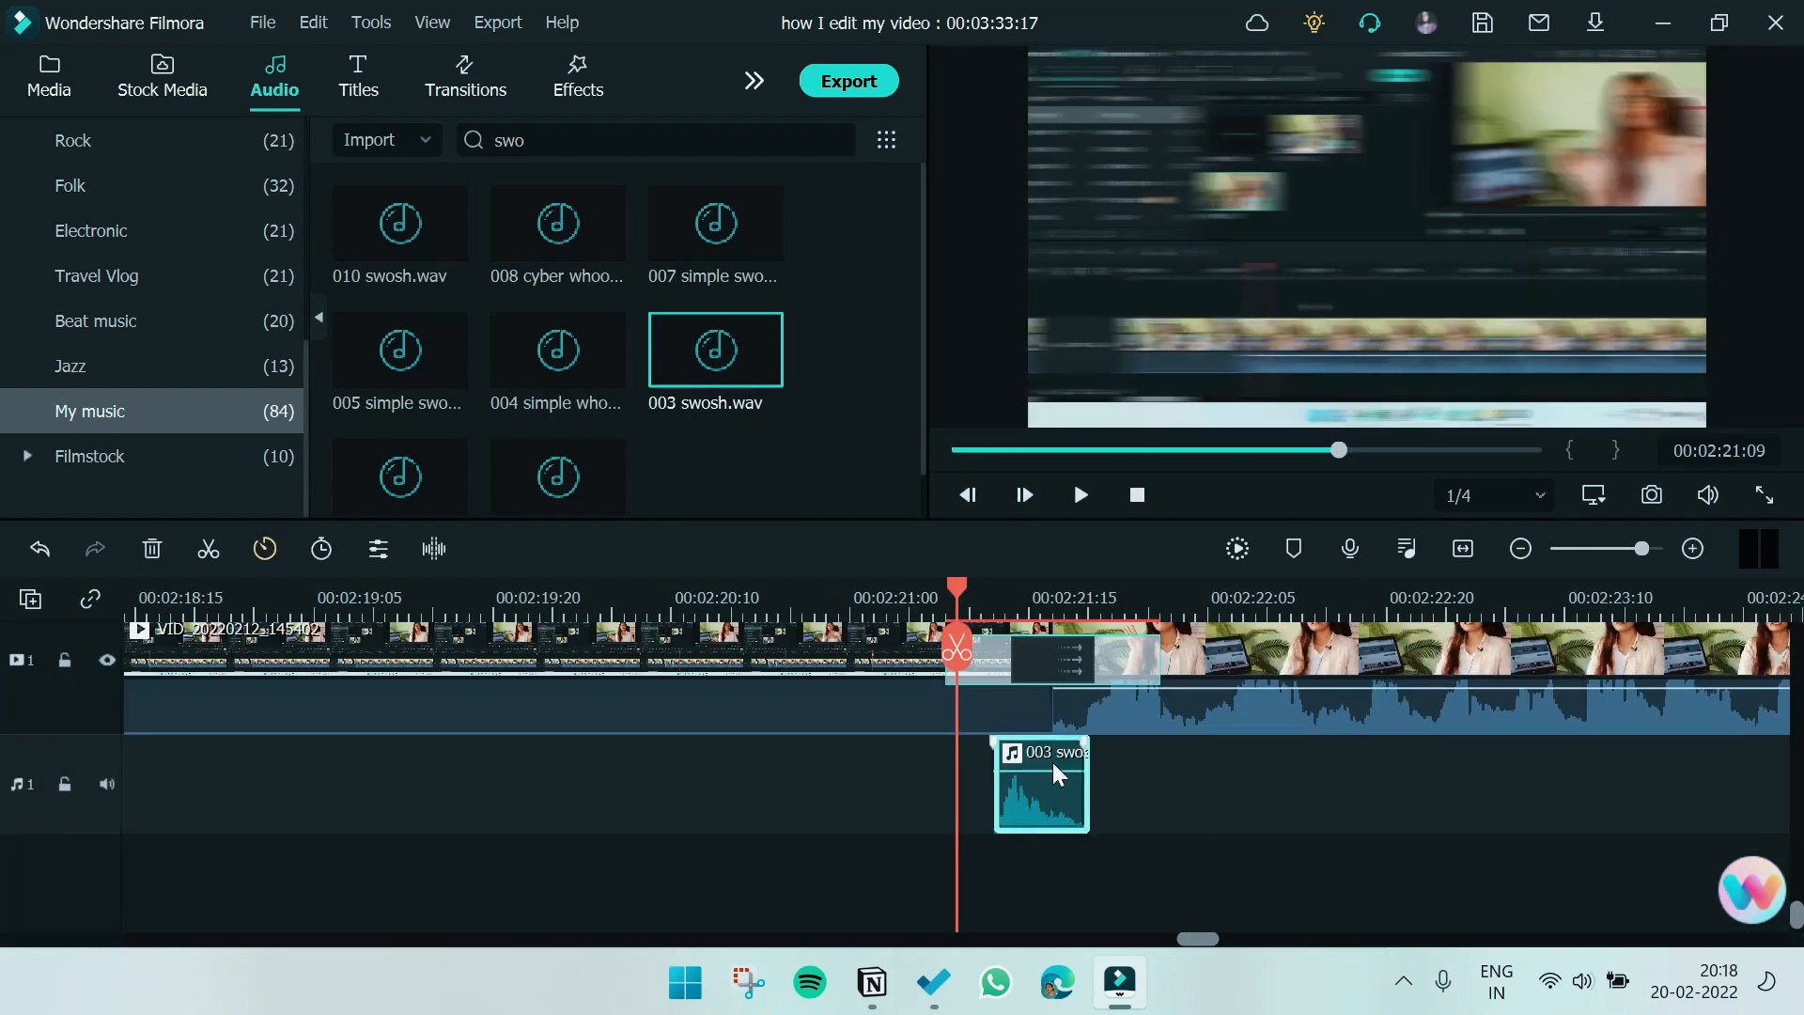
pyautogui.click(1081, 495)
pyautogui.press('space')
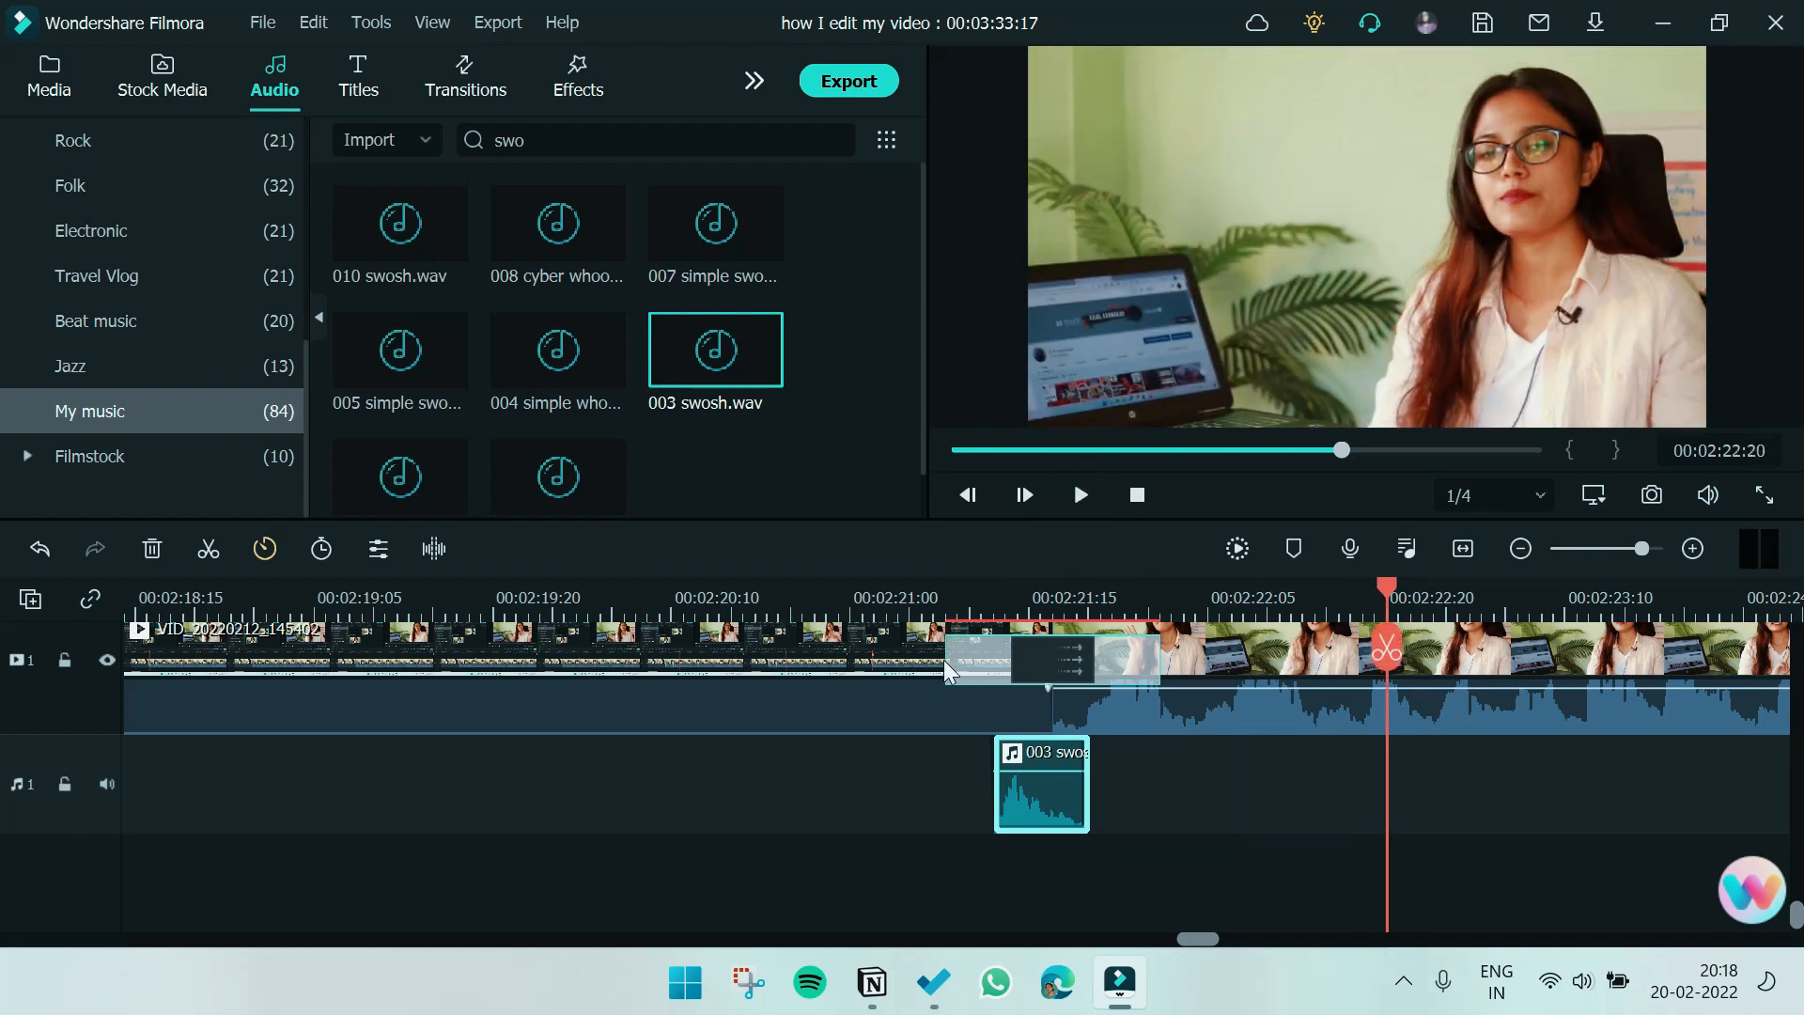
# Trim the start of the Simple Roll 11 transition to line up with the swoosh sound and play the result
pyautogui.click(945, 666)
pyautogui.moveTo(945, 662); pyautogui.dragTo(994, 663)
pyautogui.click(1081, 496)
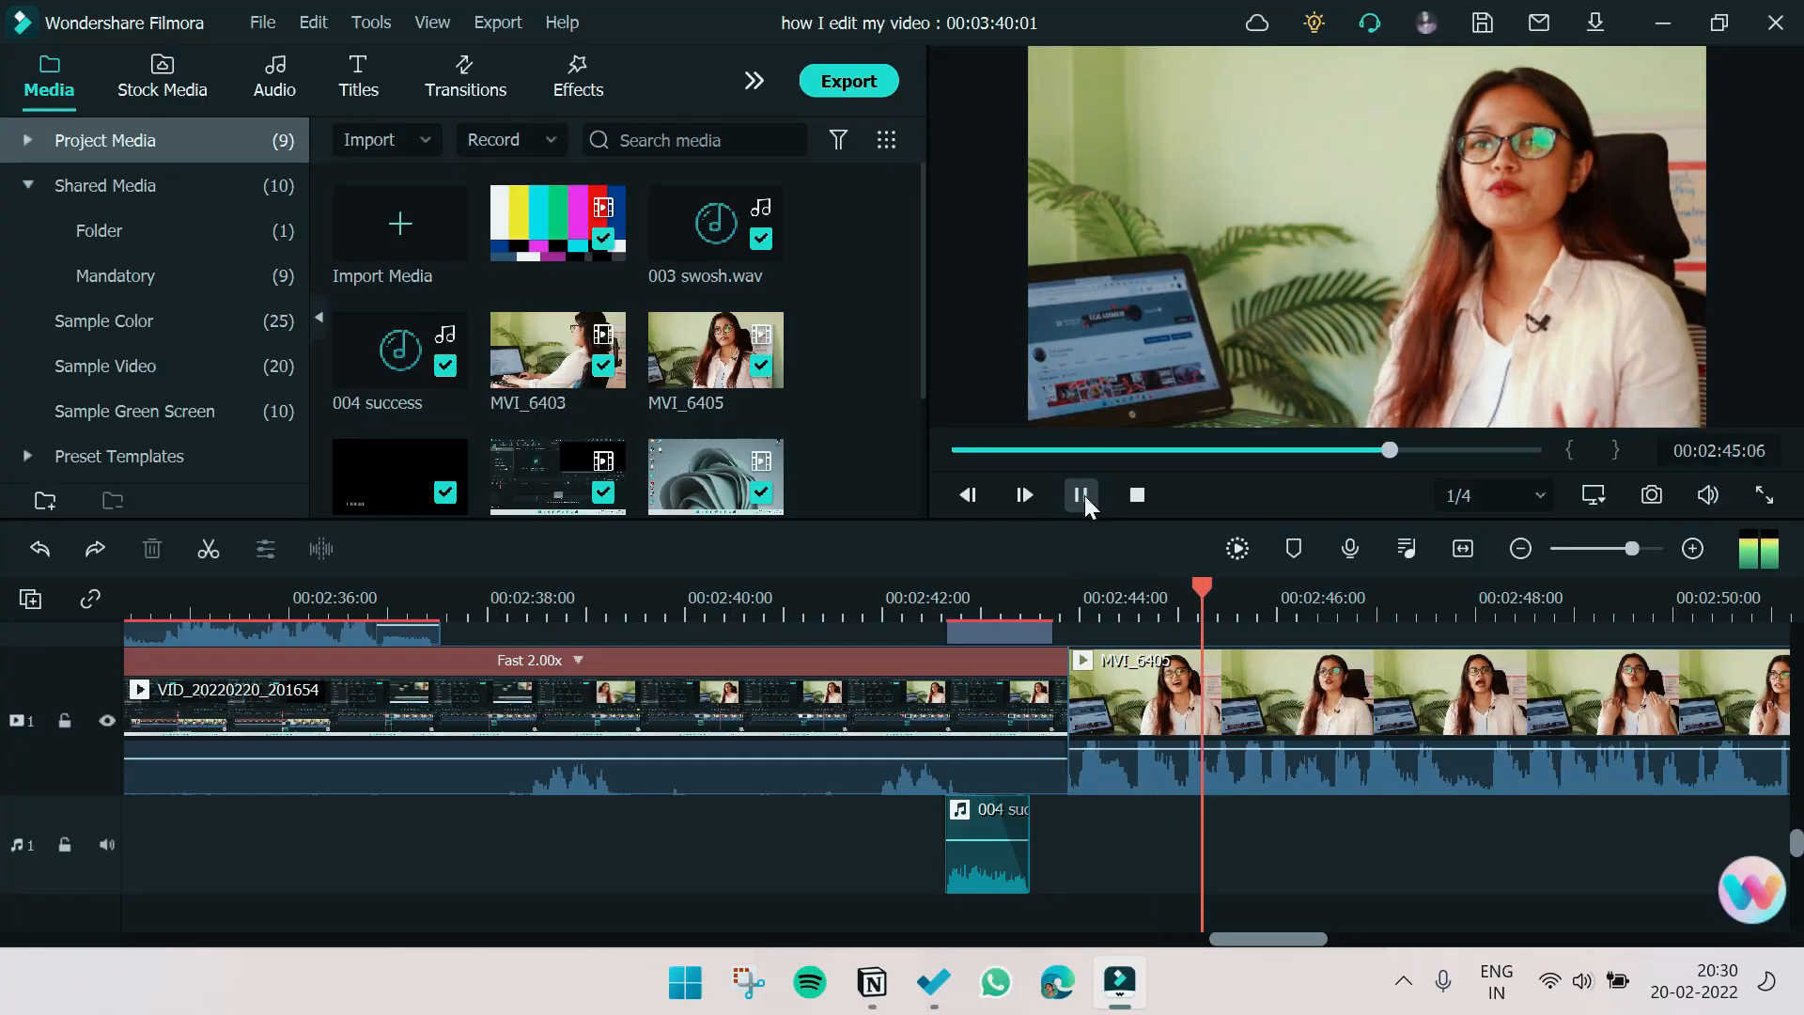
# Split the MVI_6405 clip after the screen recording at 00:02:47:19, 00:02:49:05 and 00:02:50:04
pyautogui.click(1082, 495)
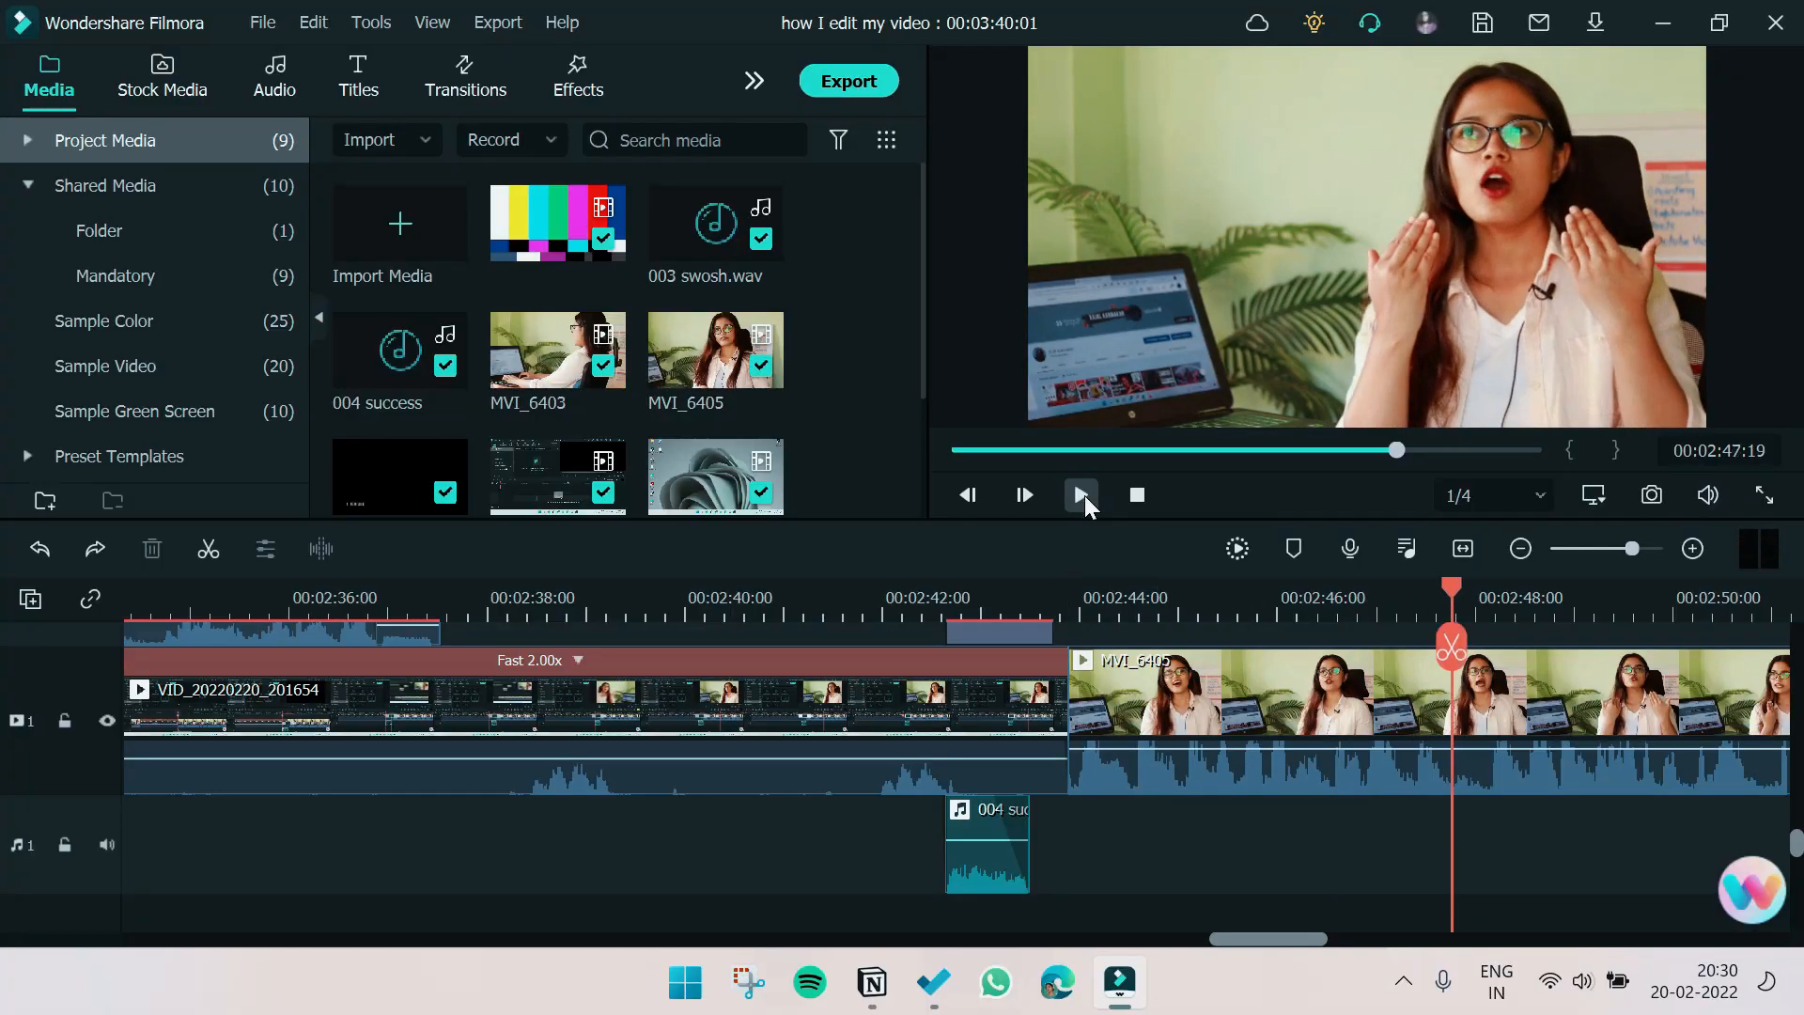
pyautogui.click(1457, 662)
pyautogui.press('space')
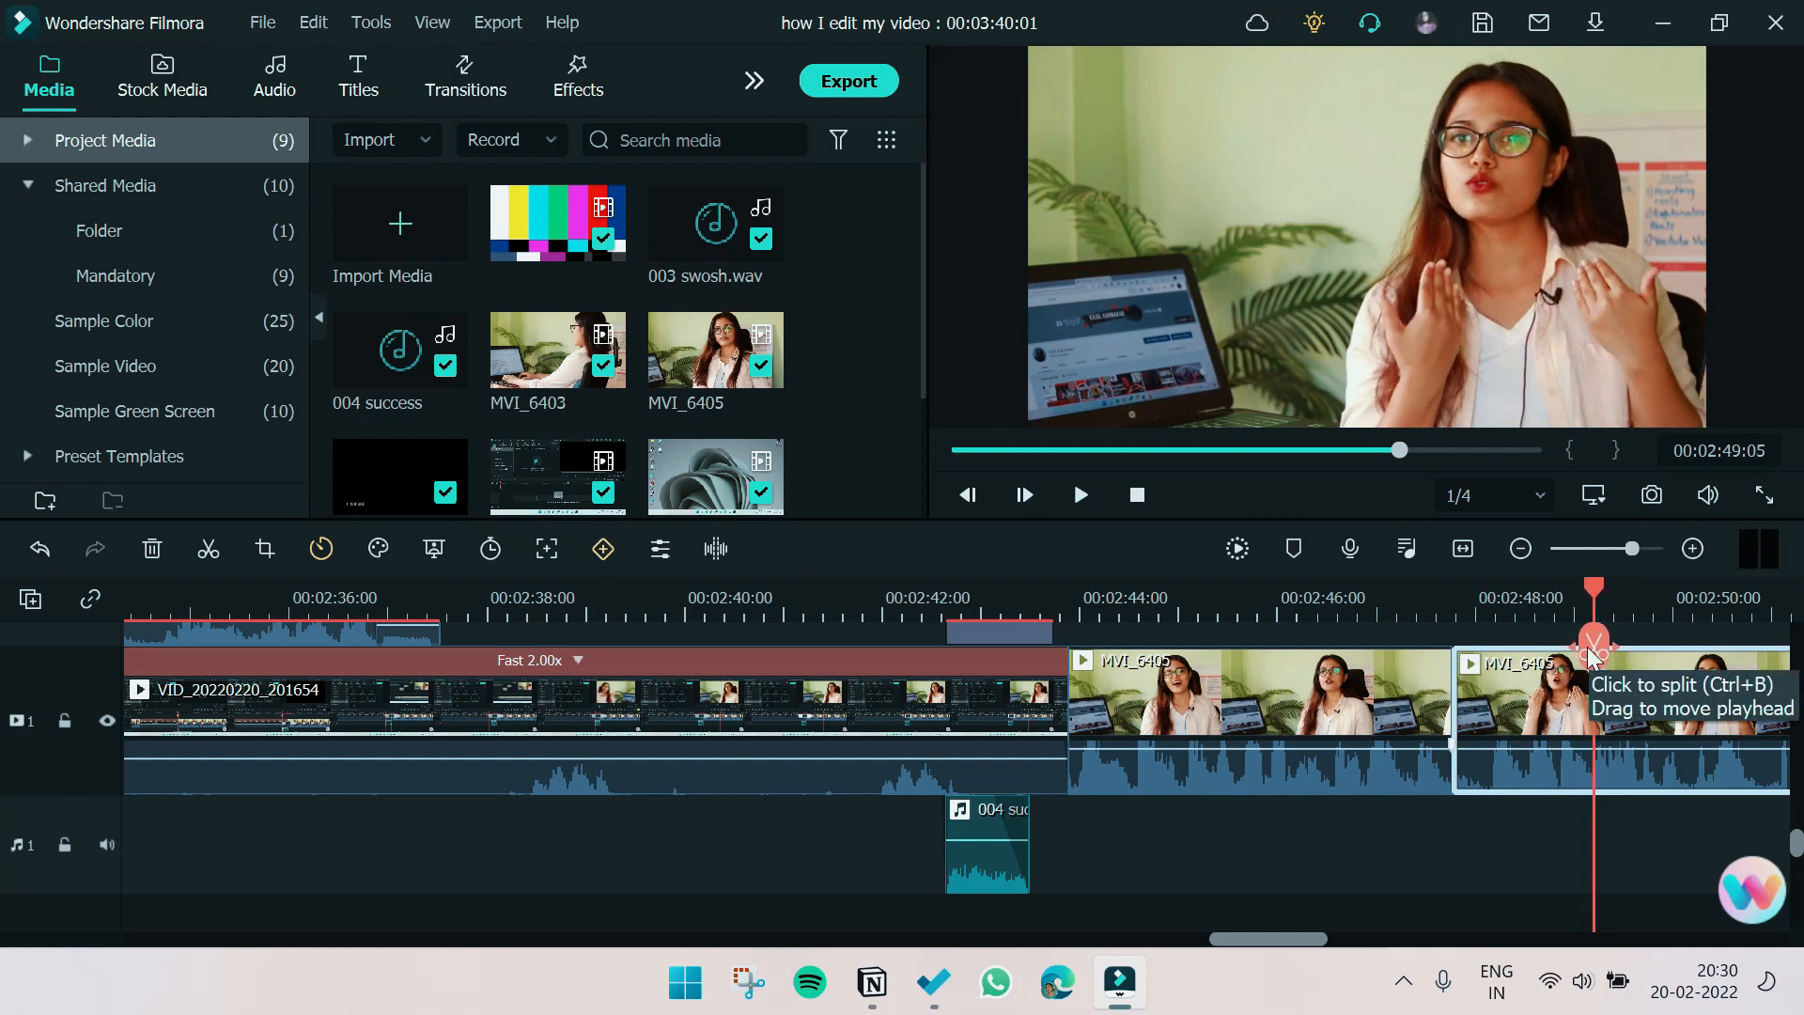
pyautogui.click(1593, 649)
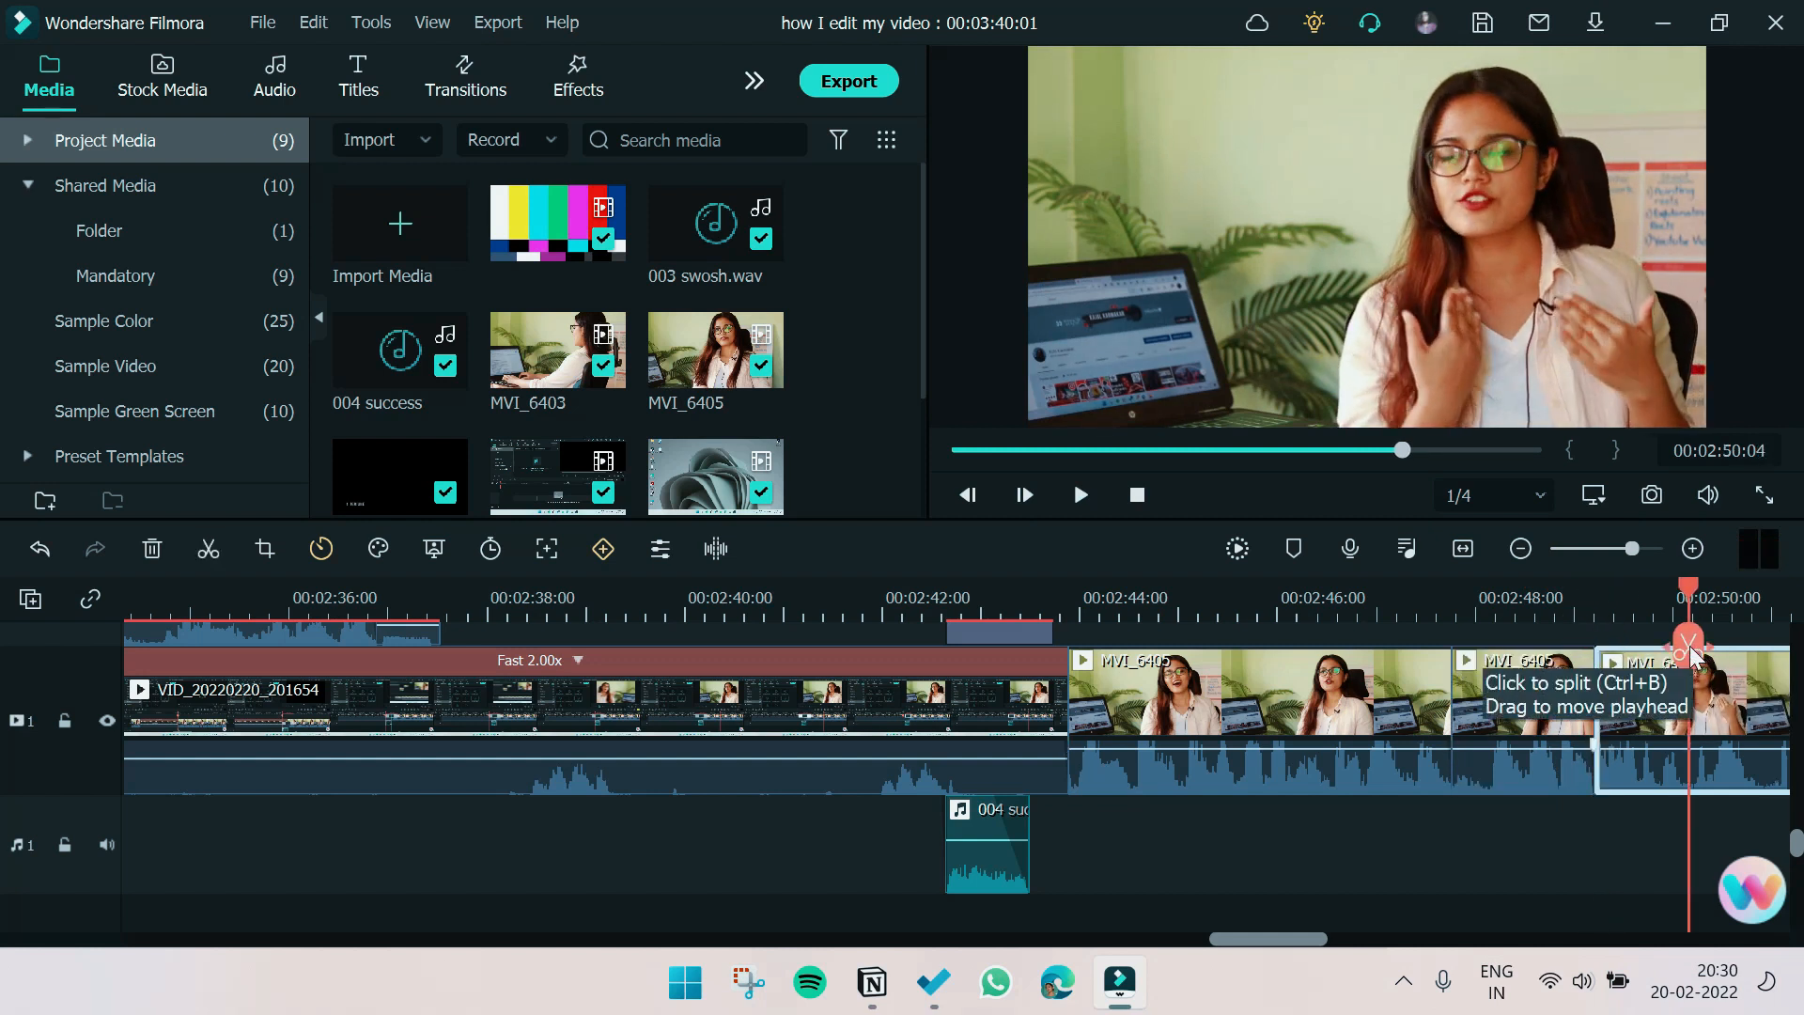
pyautogui.click(1688, 649)
# Apply Pan & Zoom to the segment starting at 00:02:47:19, with the 960 x 540 end frame over the speaker's face
pyautogui.click(1499, 684)
pyautogui.doubleClick(1498, 684)
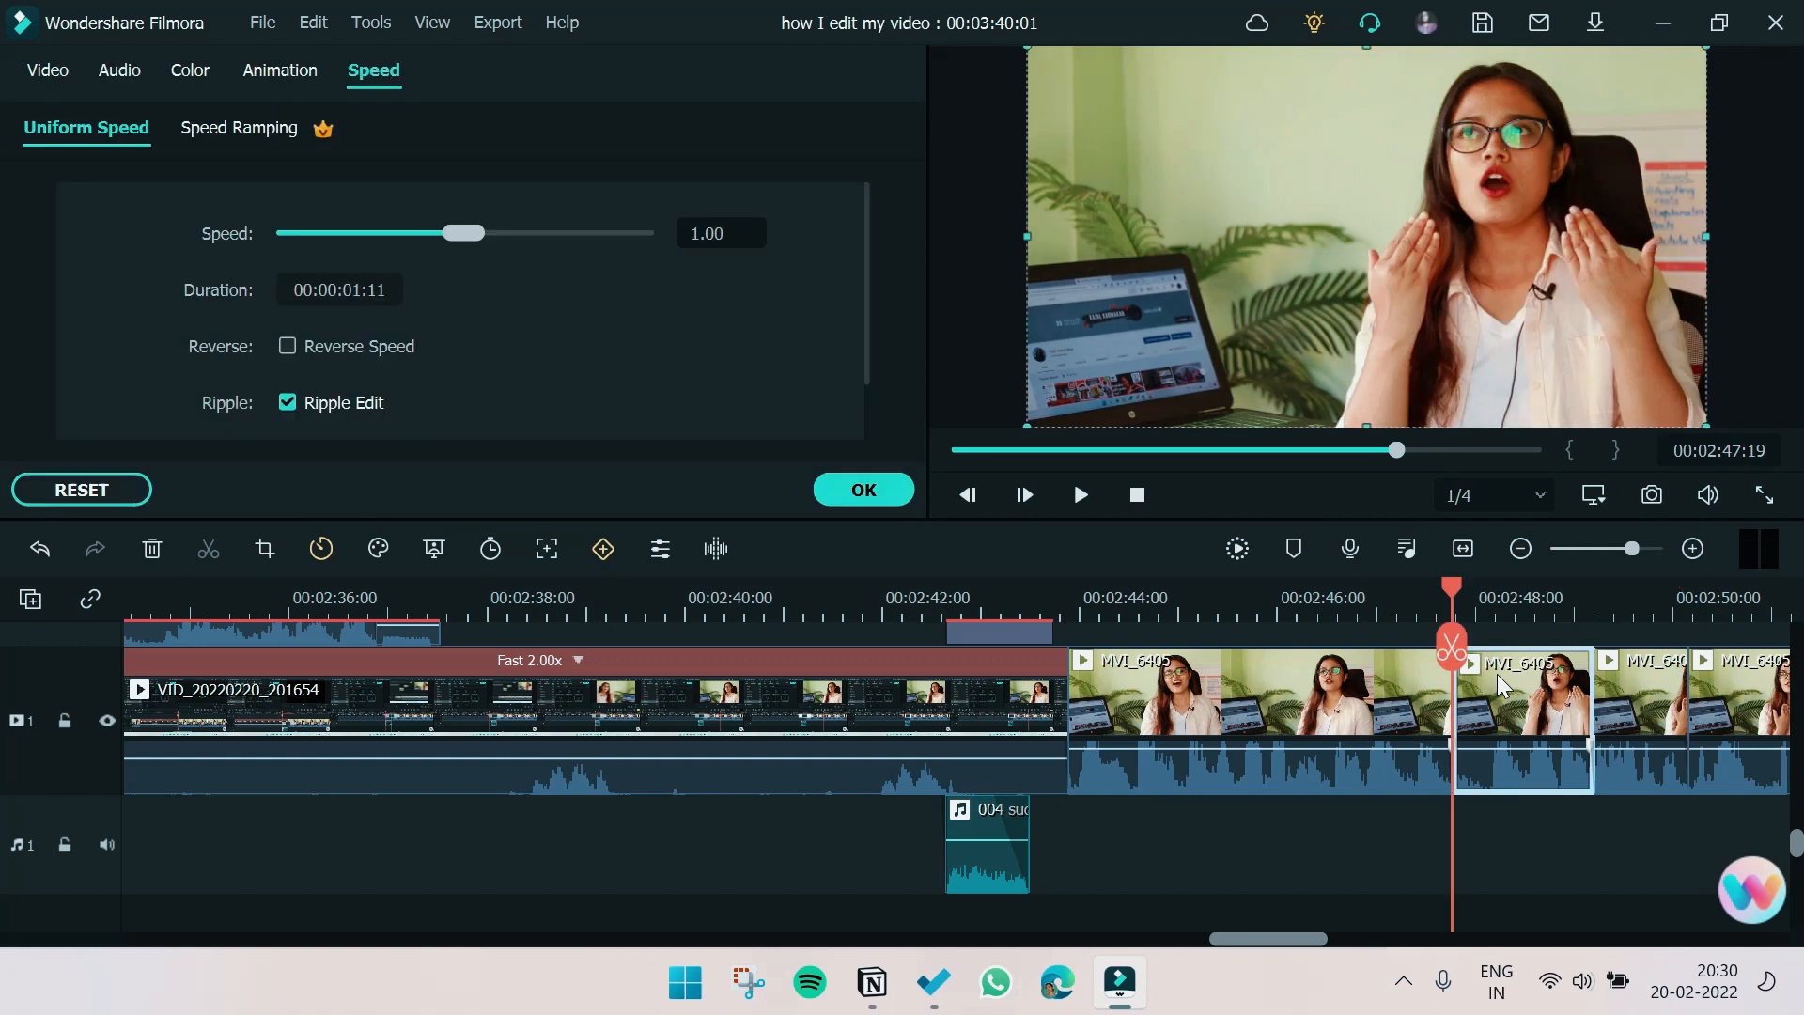
pyautogui.click(263, 549)
pyautogui.click(459, 76)
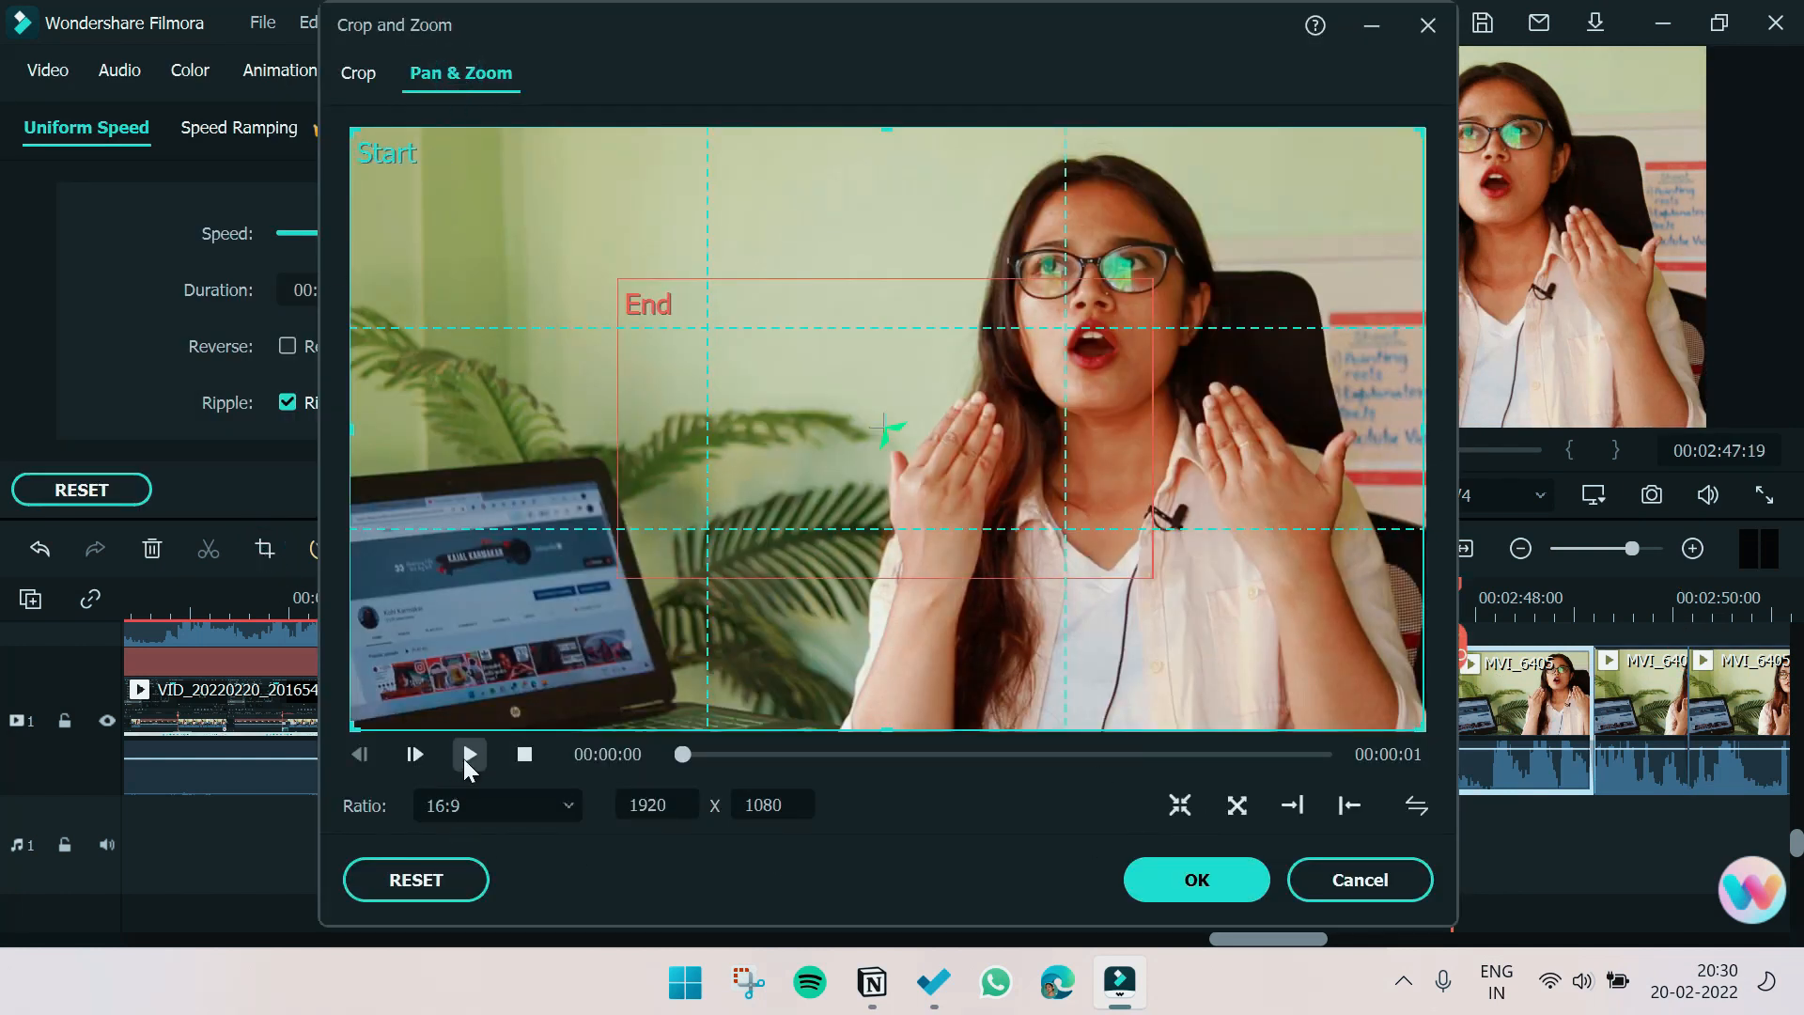
pyautogui.click(467, 757)
pyautogui.moveTo(814, 358); pyautogui.dragTo(1033, 252)
pyautogui.click(478, 765)
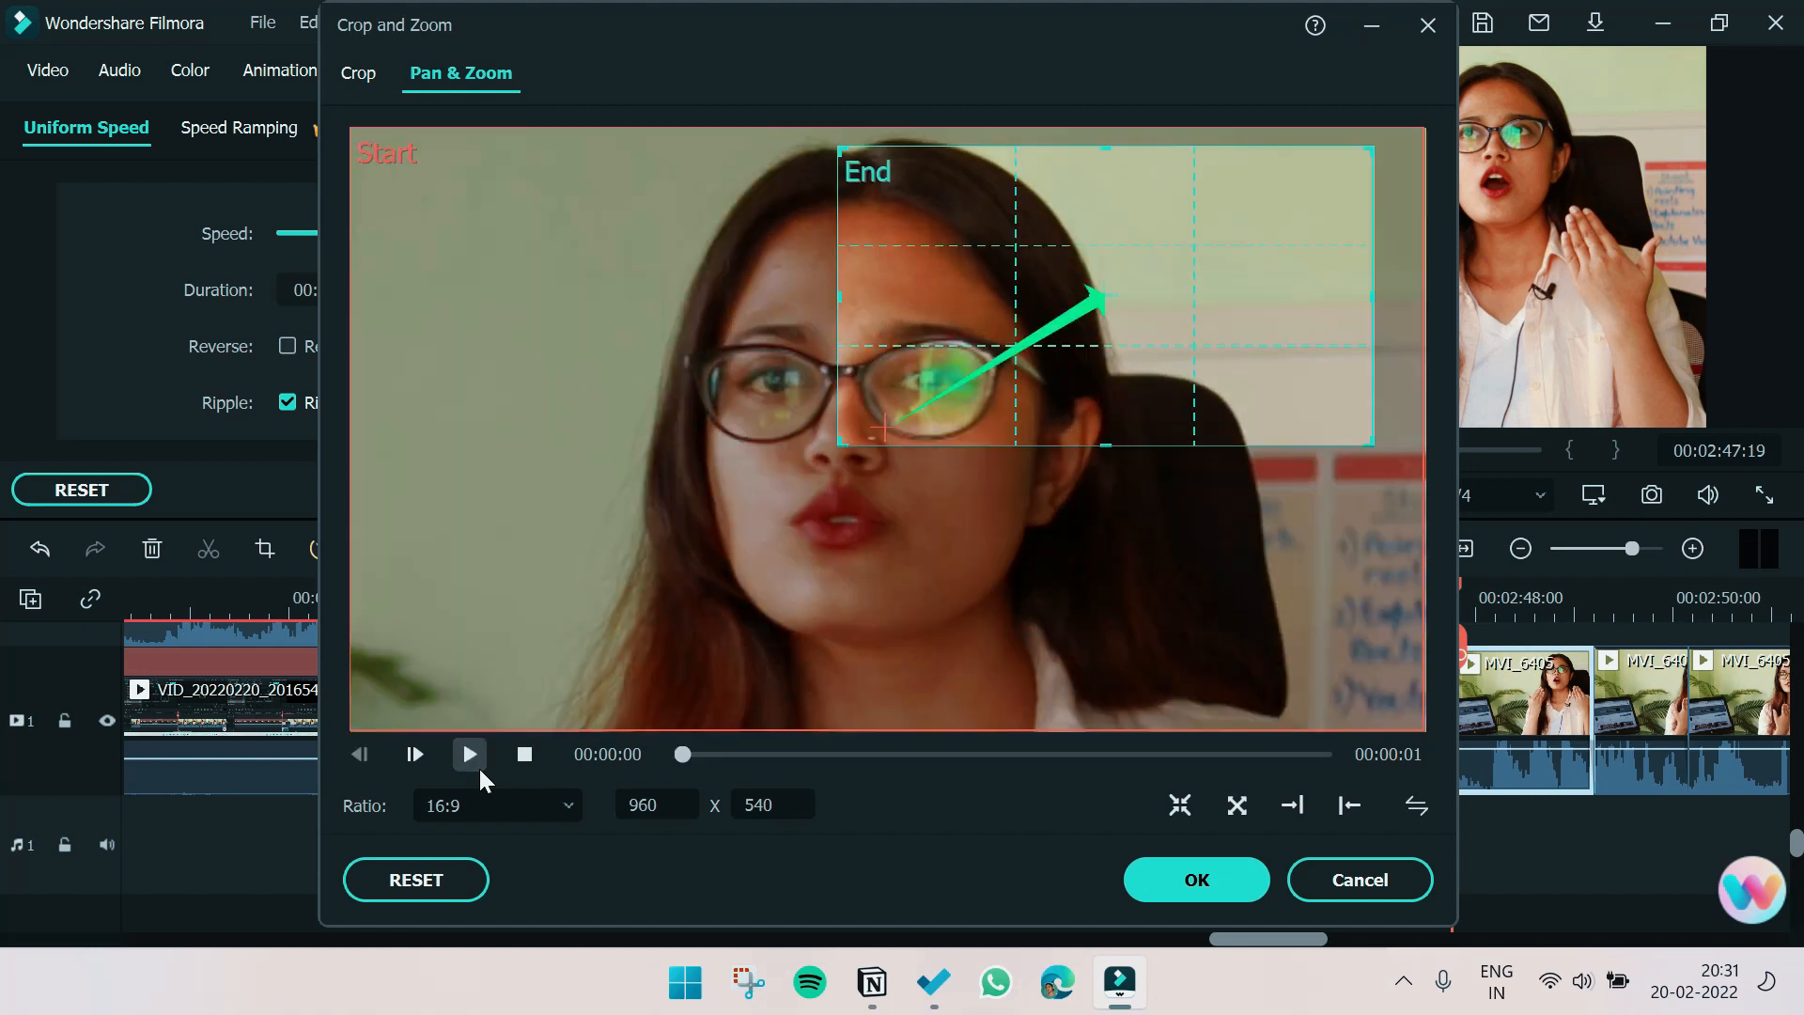
pyautogui.click(1183, 888)
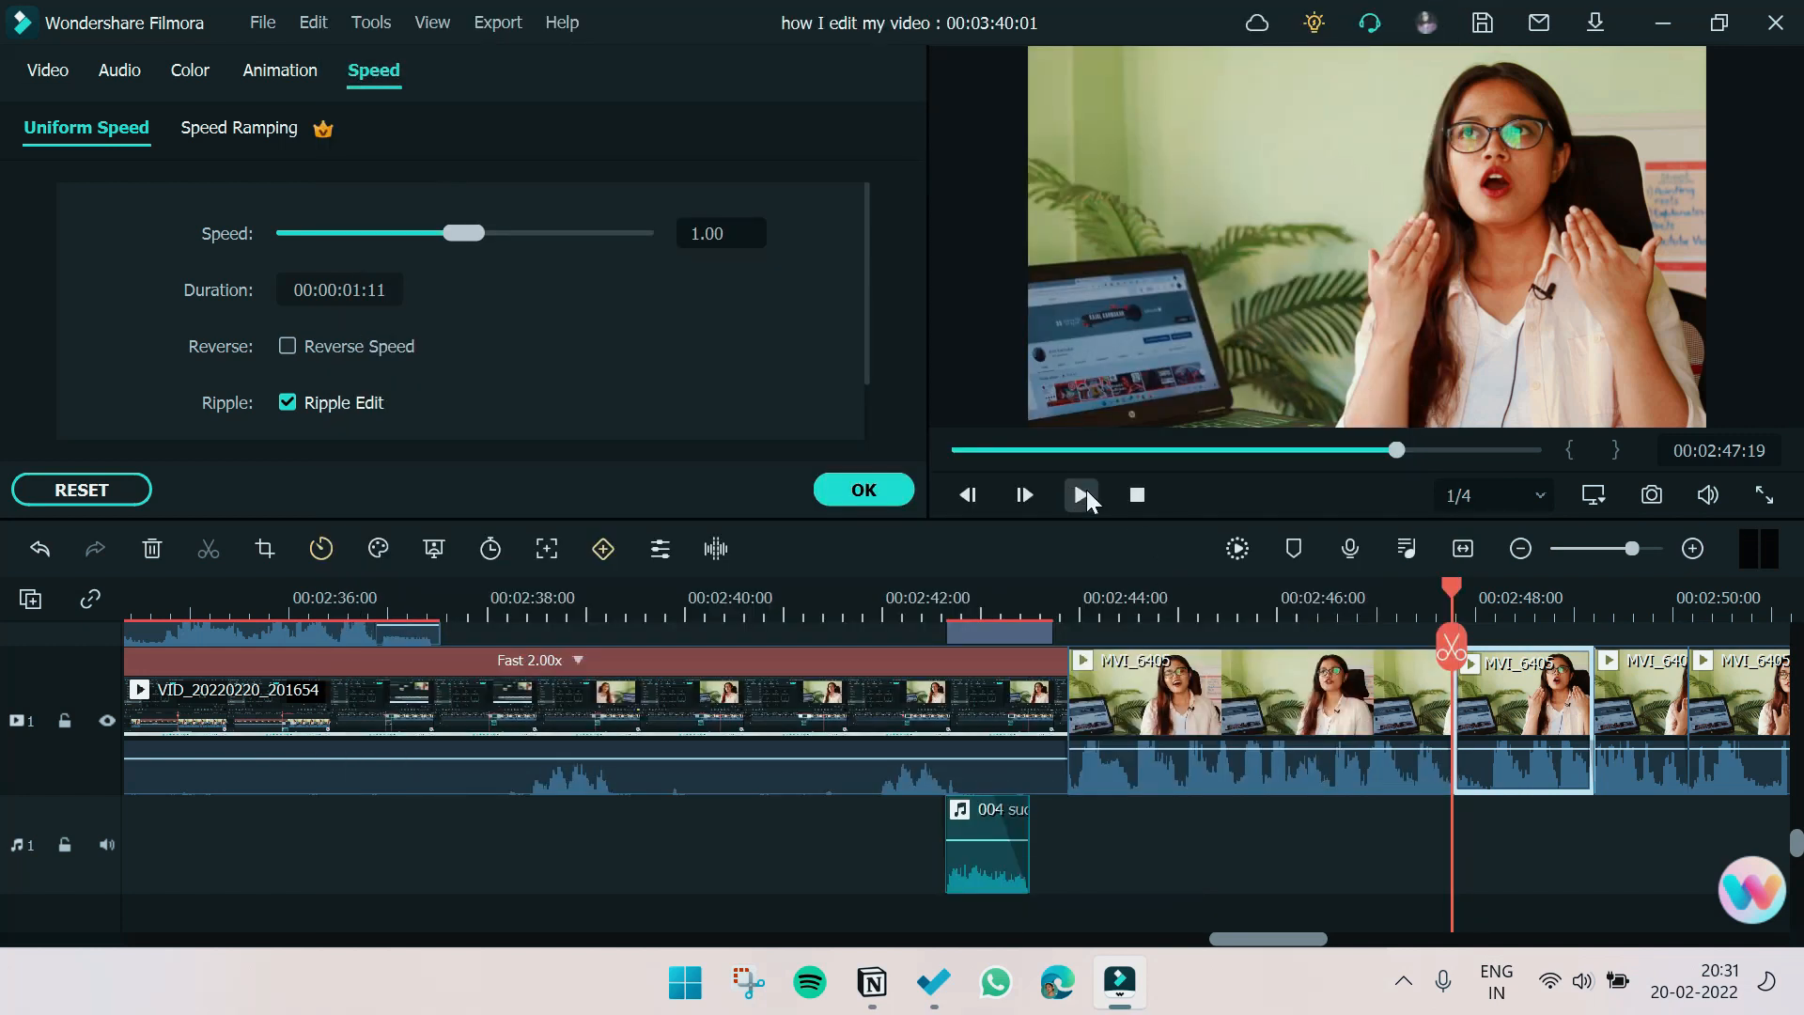
# Apply Pan & Zoom to the segment starting at 00:02:49:05, zooming out from the speaker's face to the full frame, and play it back
pyautogui.click(1631, 714)
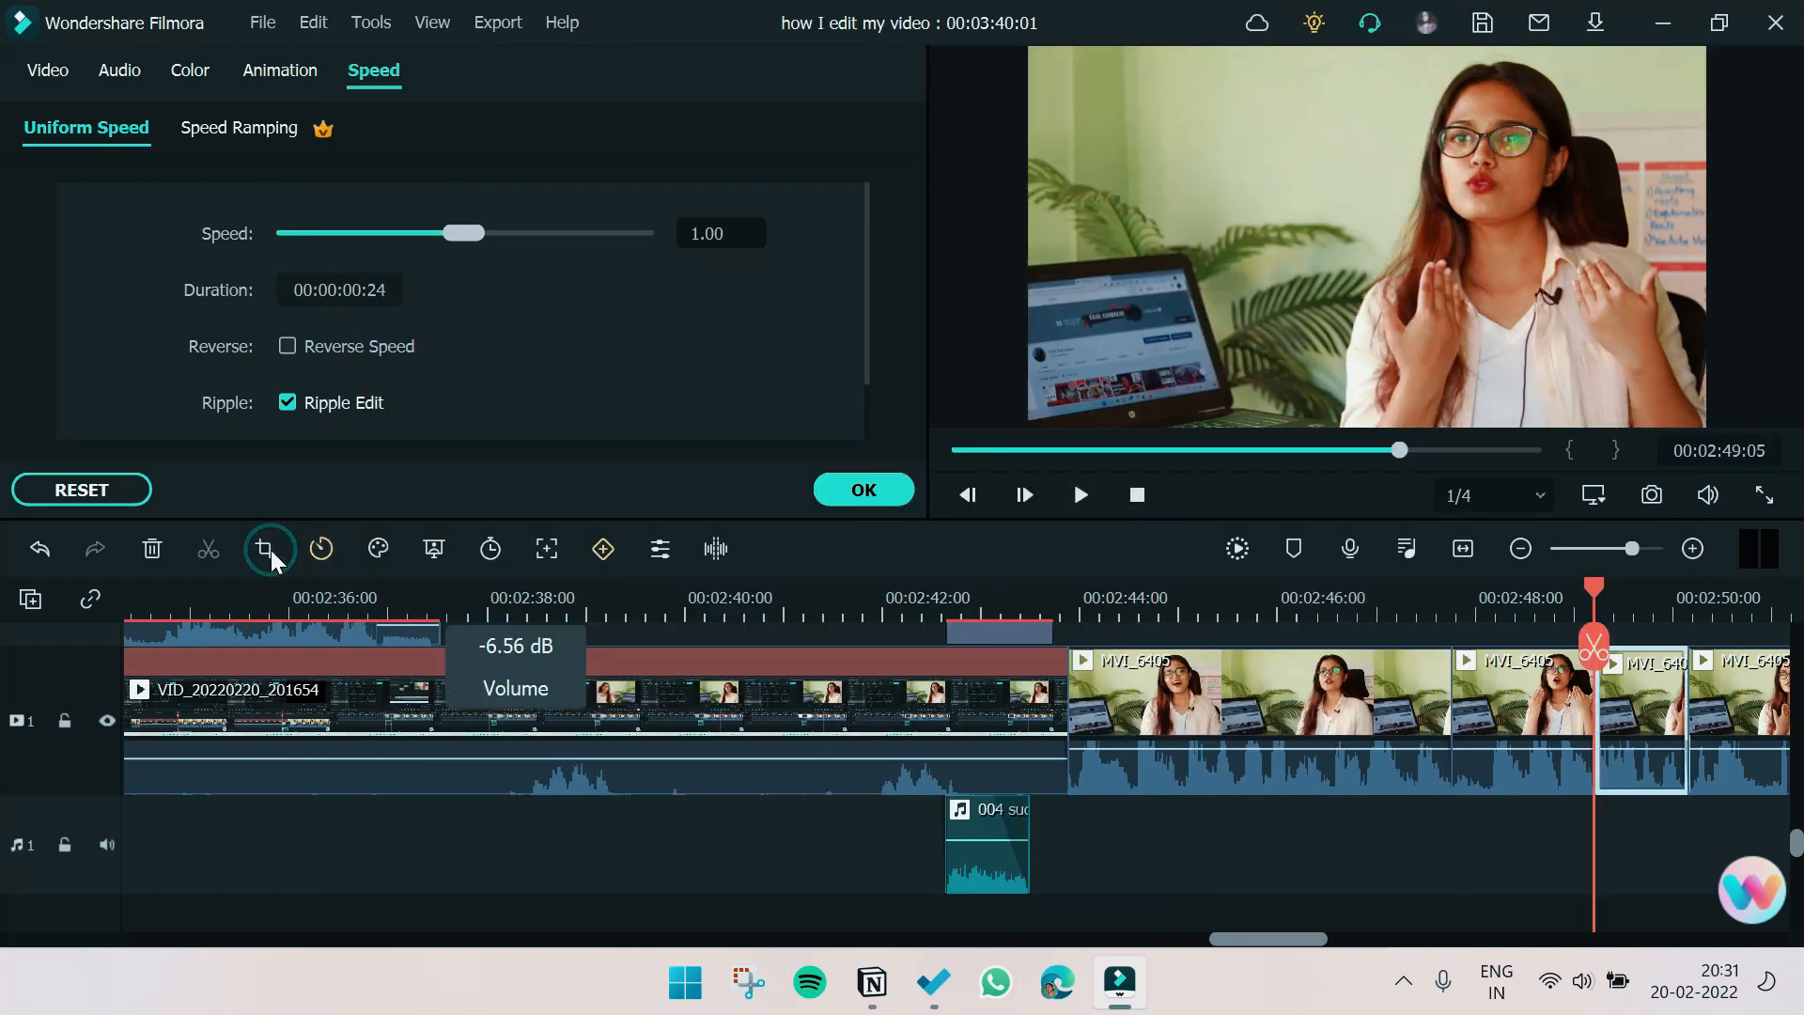
pyautogui.click(271, 550)
pyautogui.click(457, 75)
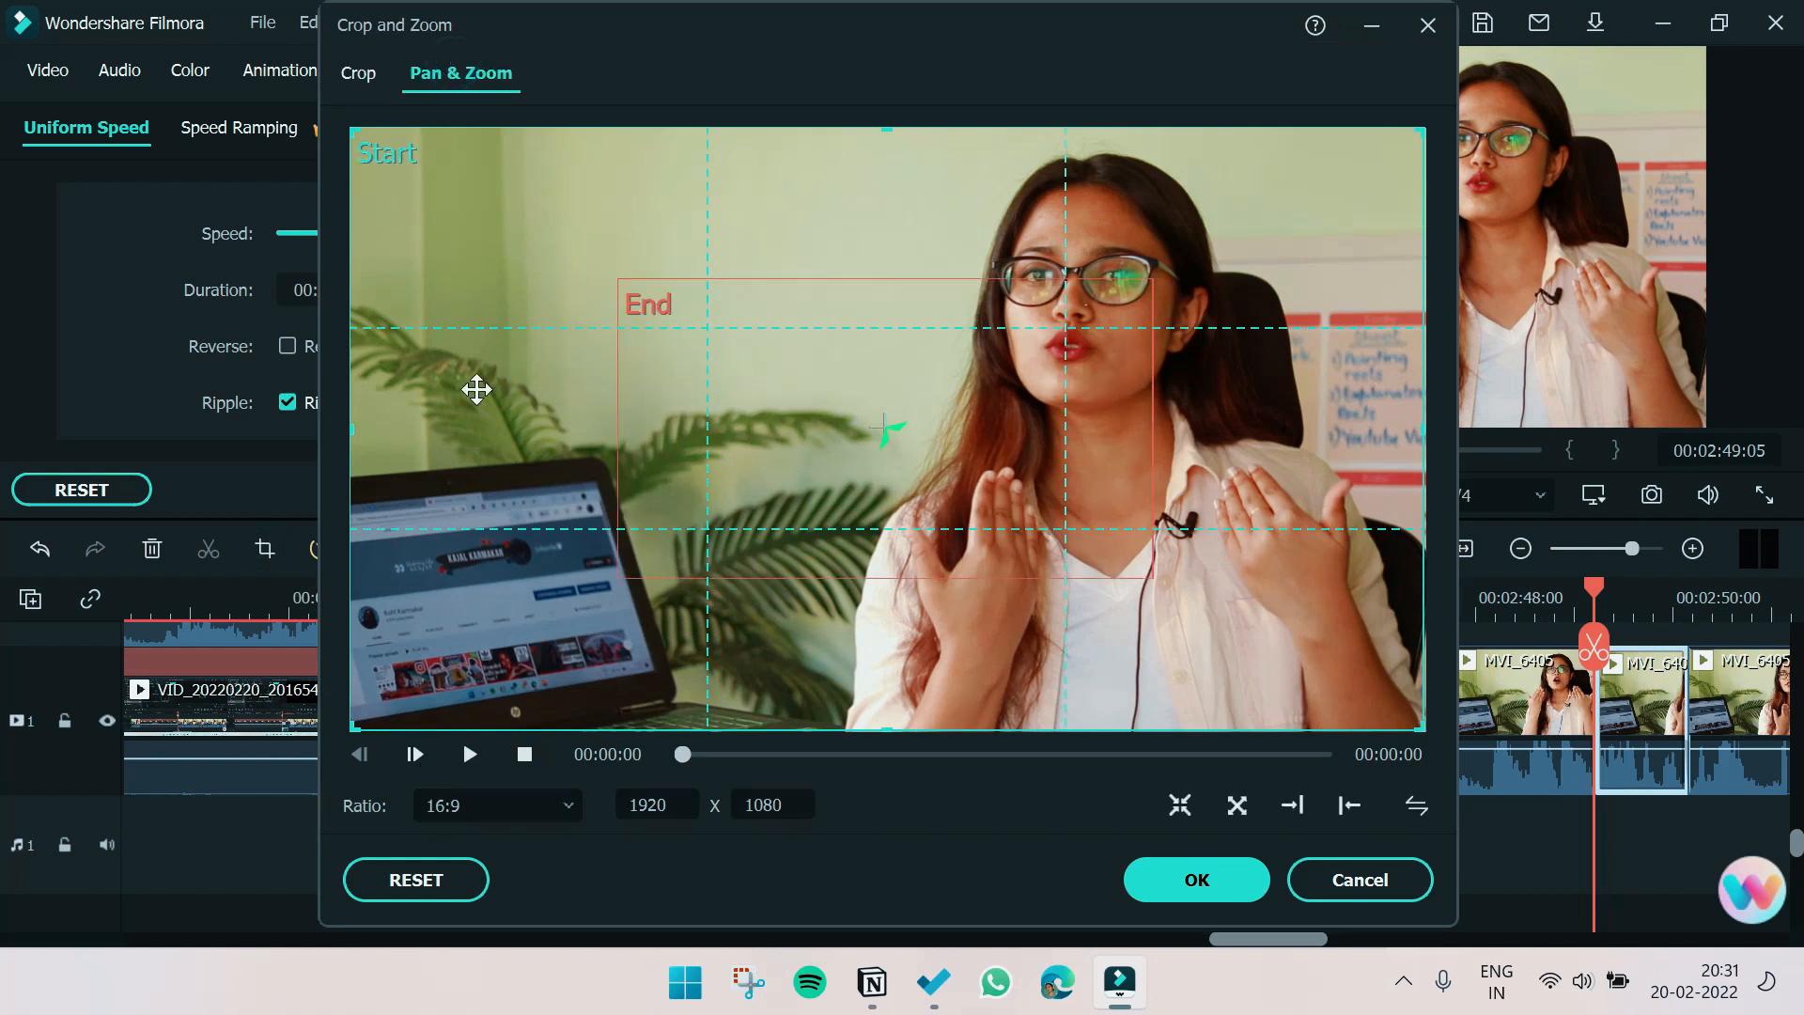
pyautogui.click(1180, 806)
pyautogui.moveTo(793, 435); pyautogui.dragTo(1005, 313)
pyautogui.click(1414, 806)
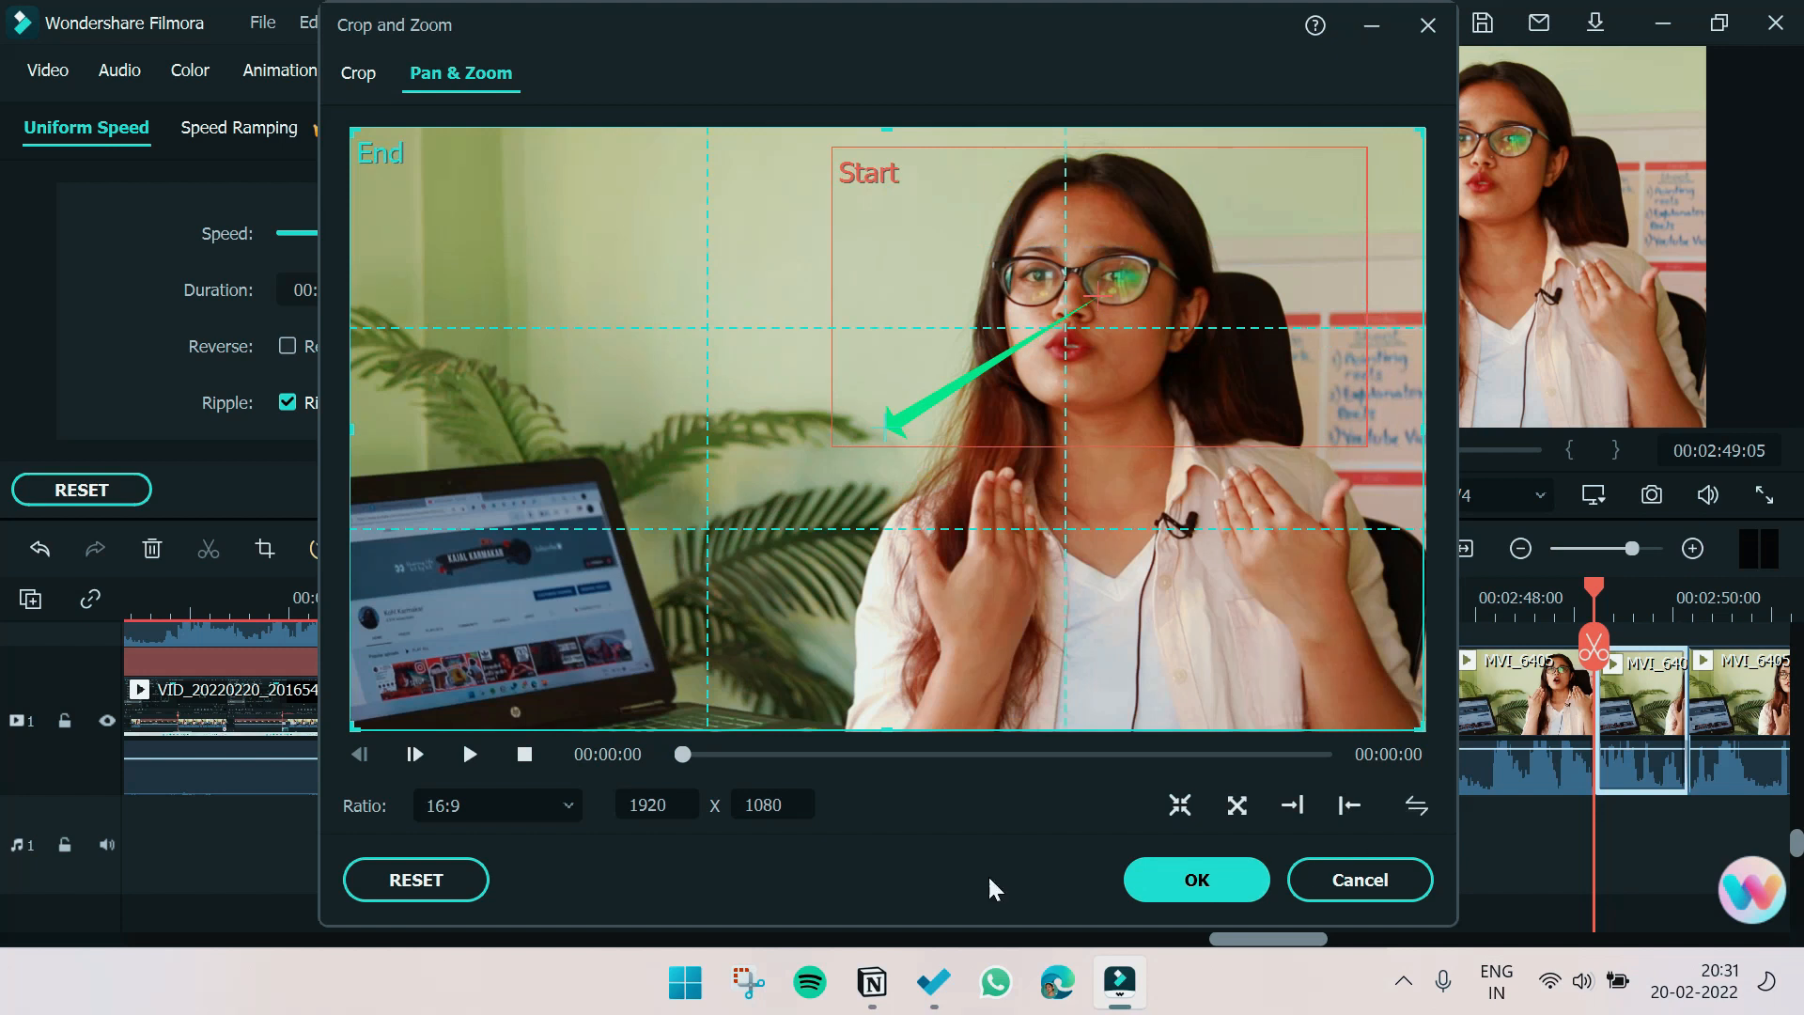
pyautogui.click(1195, 879)
pyautogui.click(1079, 495)
pyautogui.click(1255, 597)
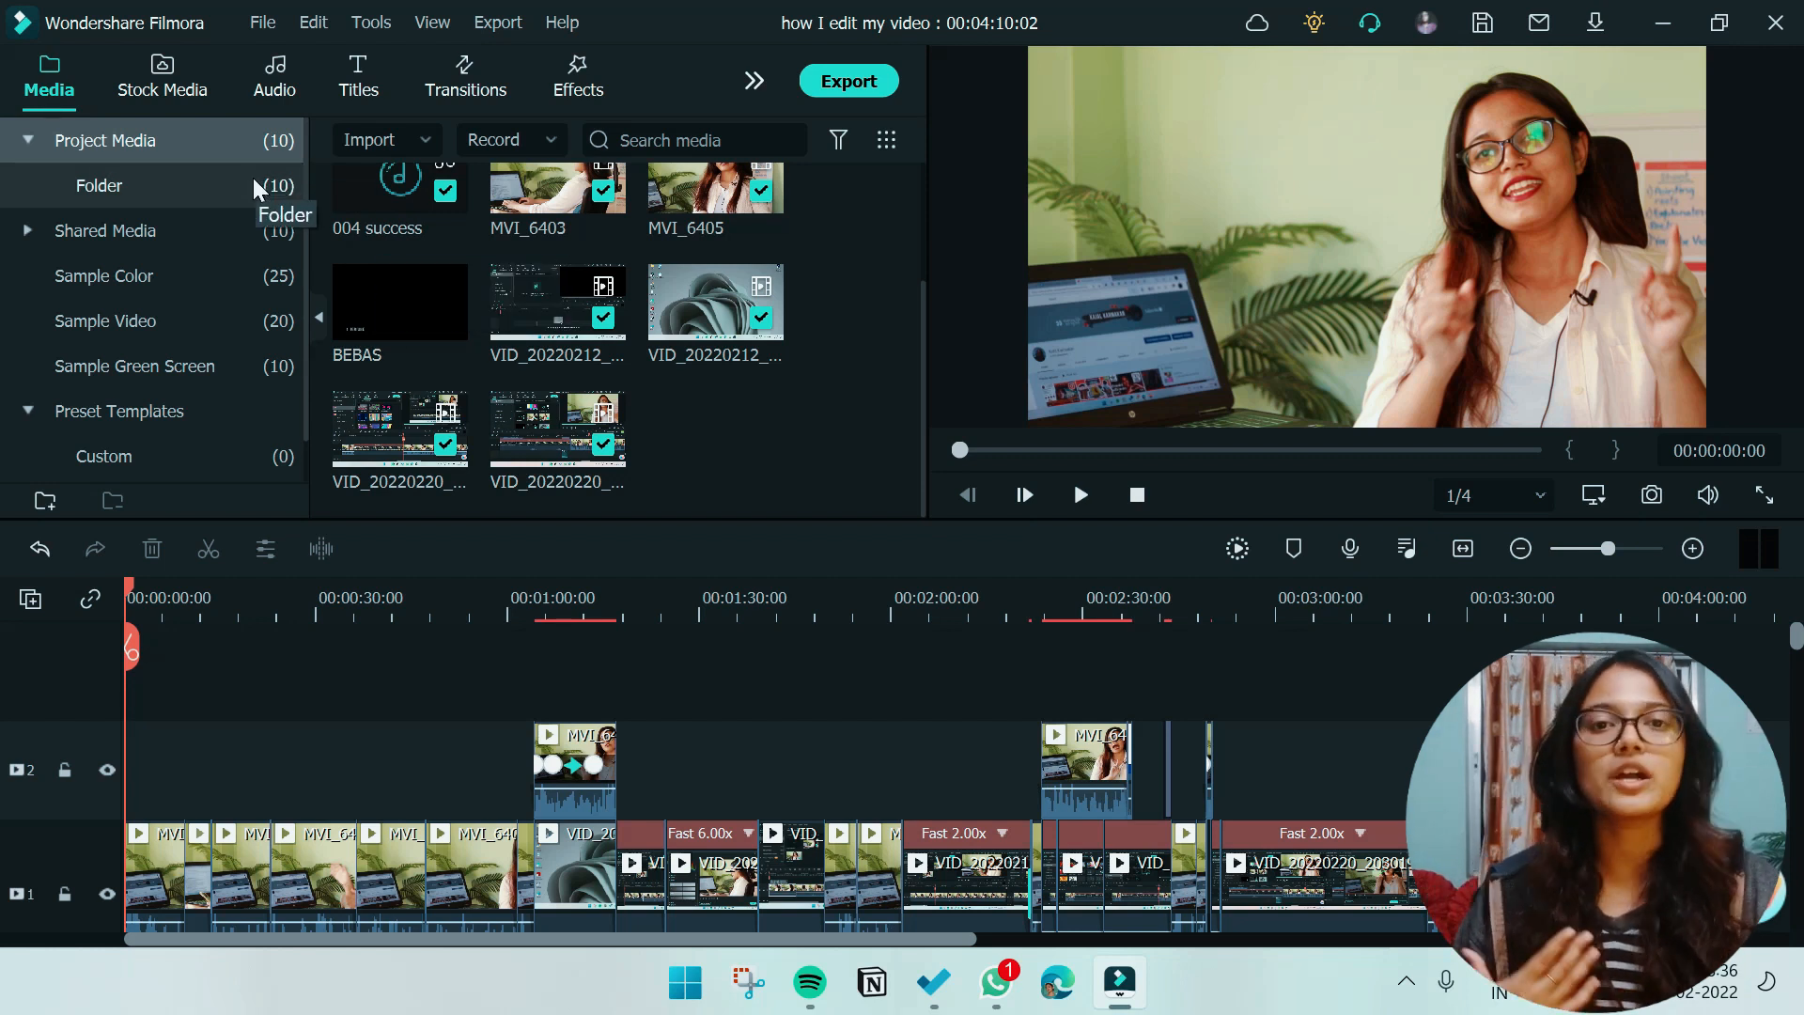
# Add the Movie 3 effect on a new track spanning the whole video and lower its opacity to 40
pyautogui.click(578, 75)
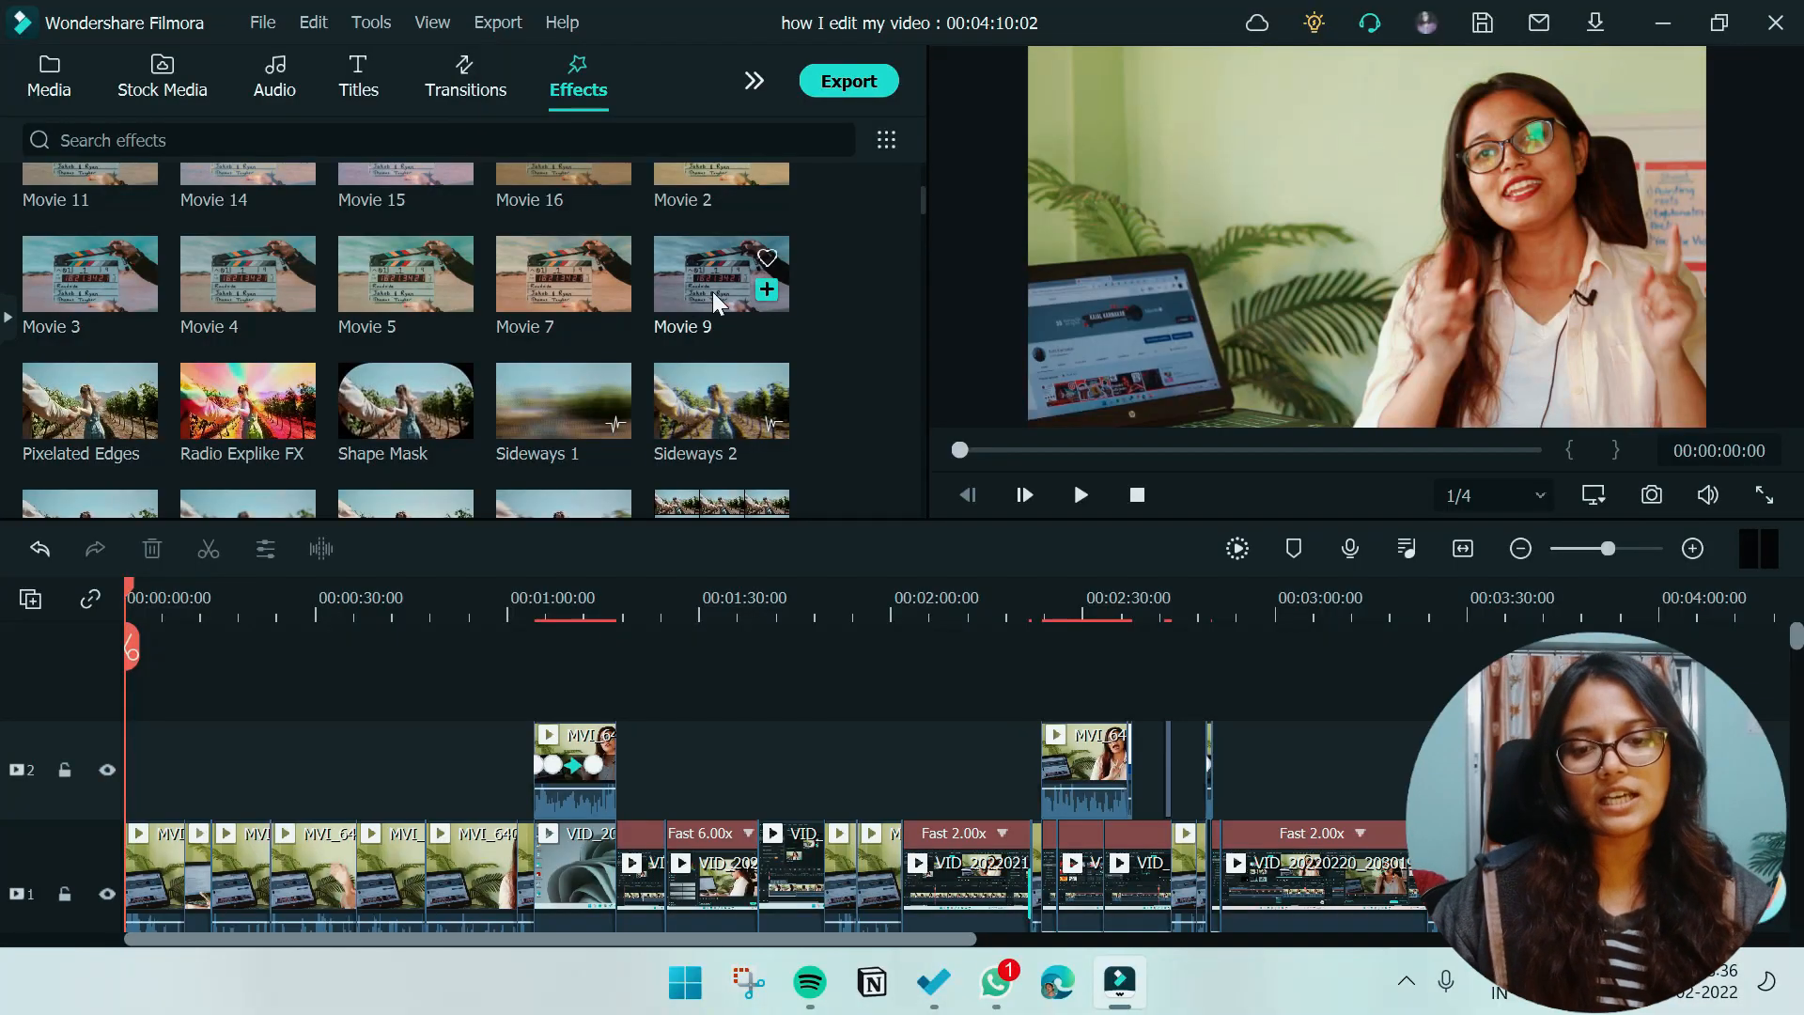
pyautogui.moveTo(77, 284); pyautogui.dragTo(128, 711)
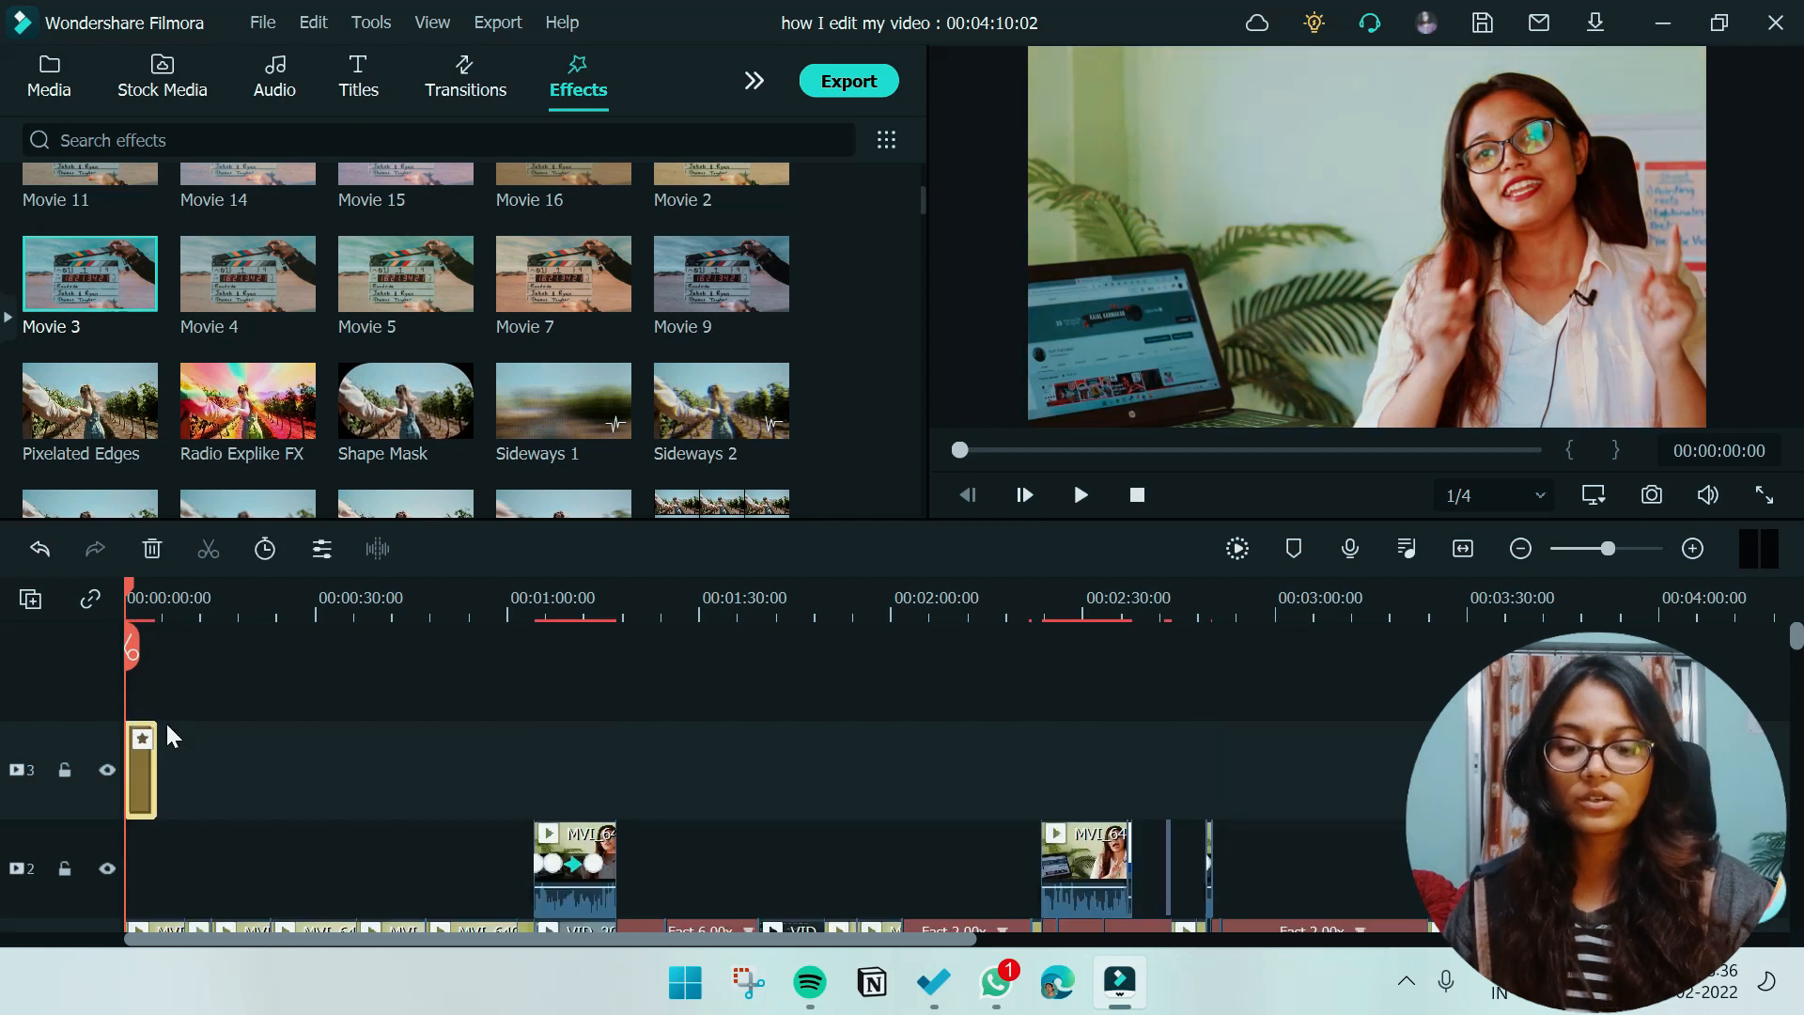
pyautogui.doubleClick(143, 773)
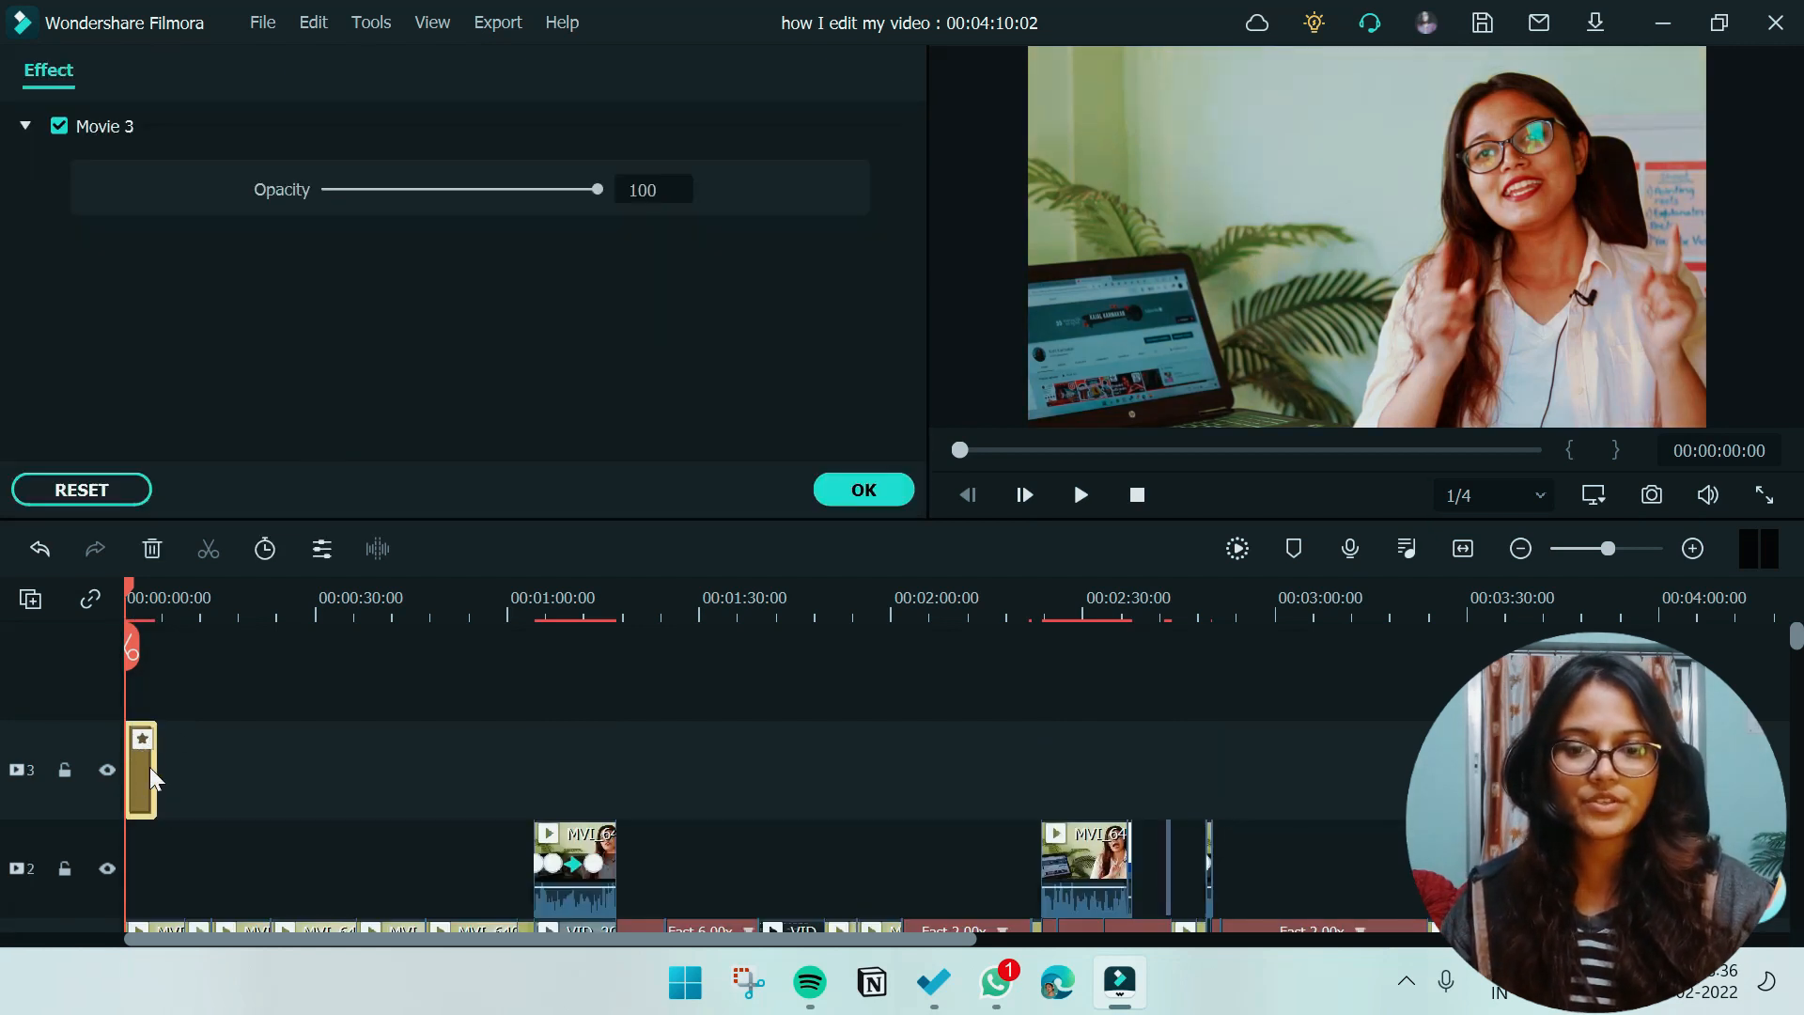
pyautogui.click(406, 190)
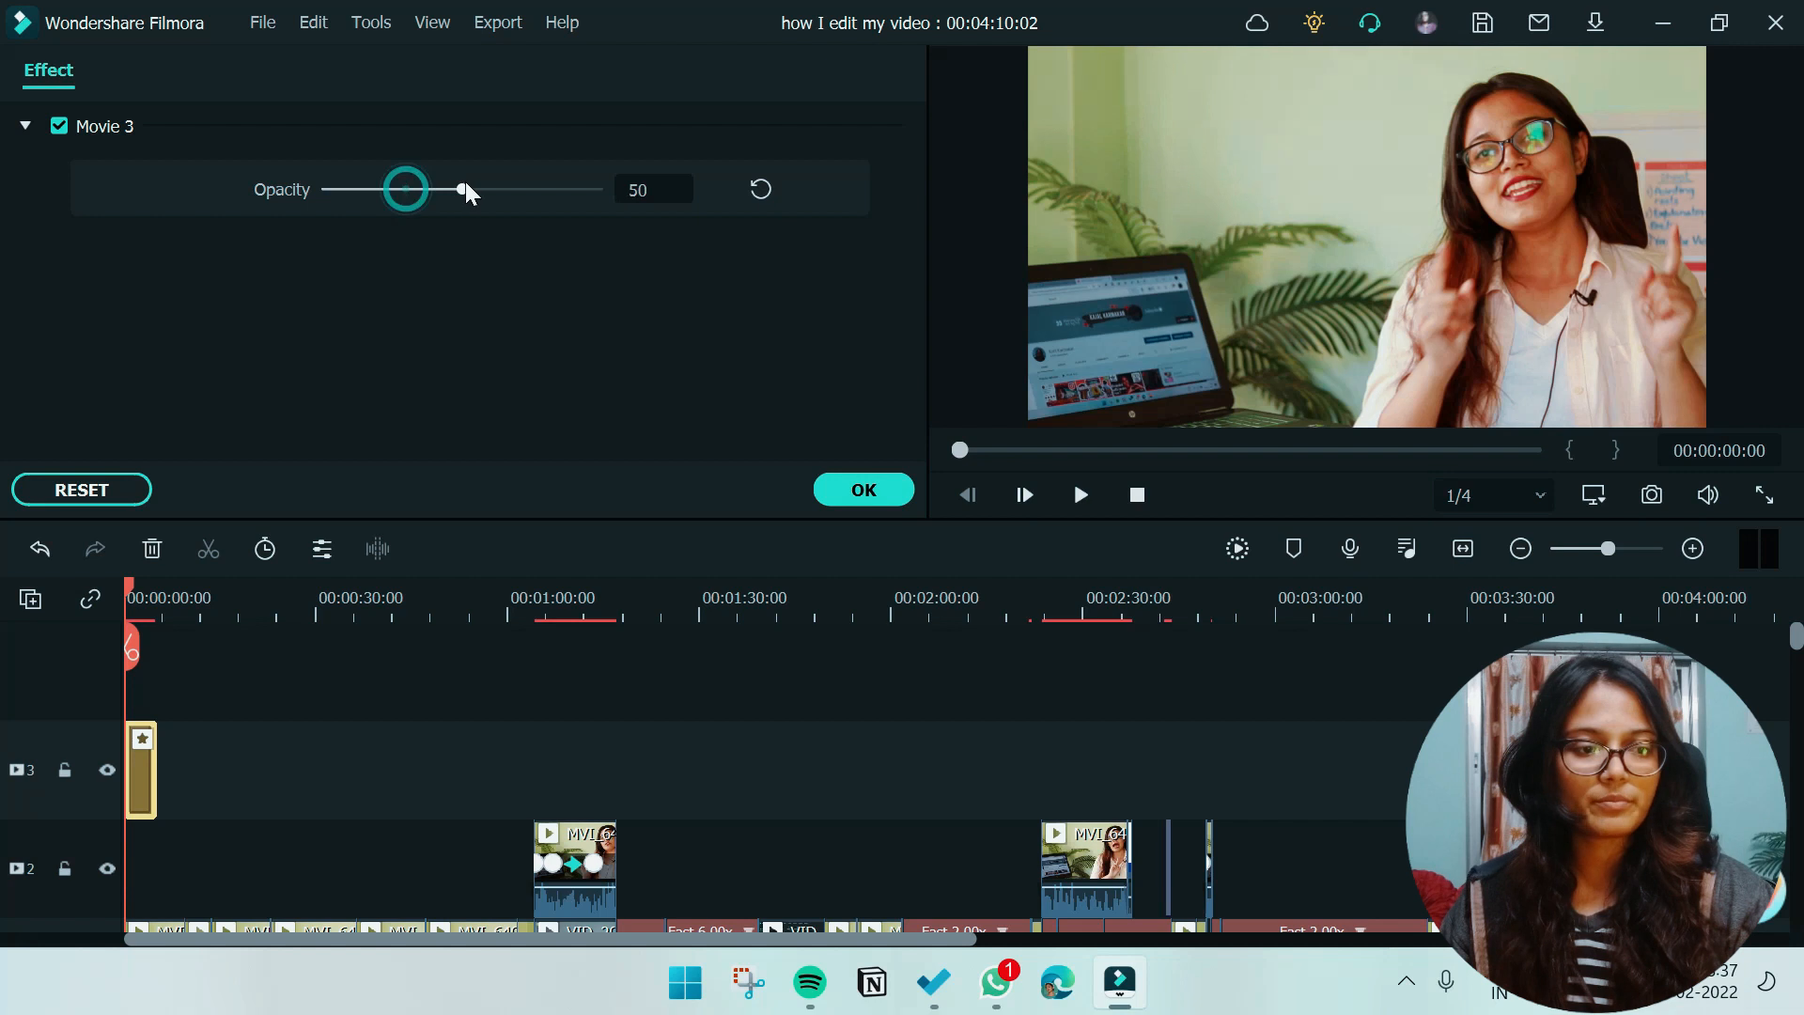
pyautogui.click(319, 189)
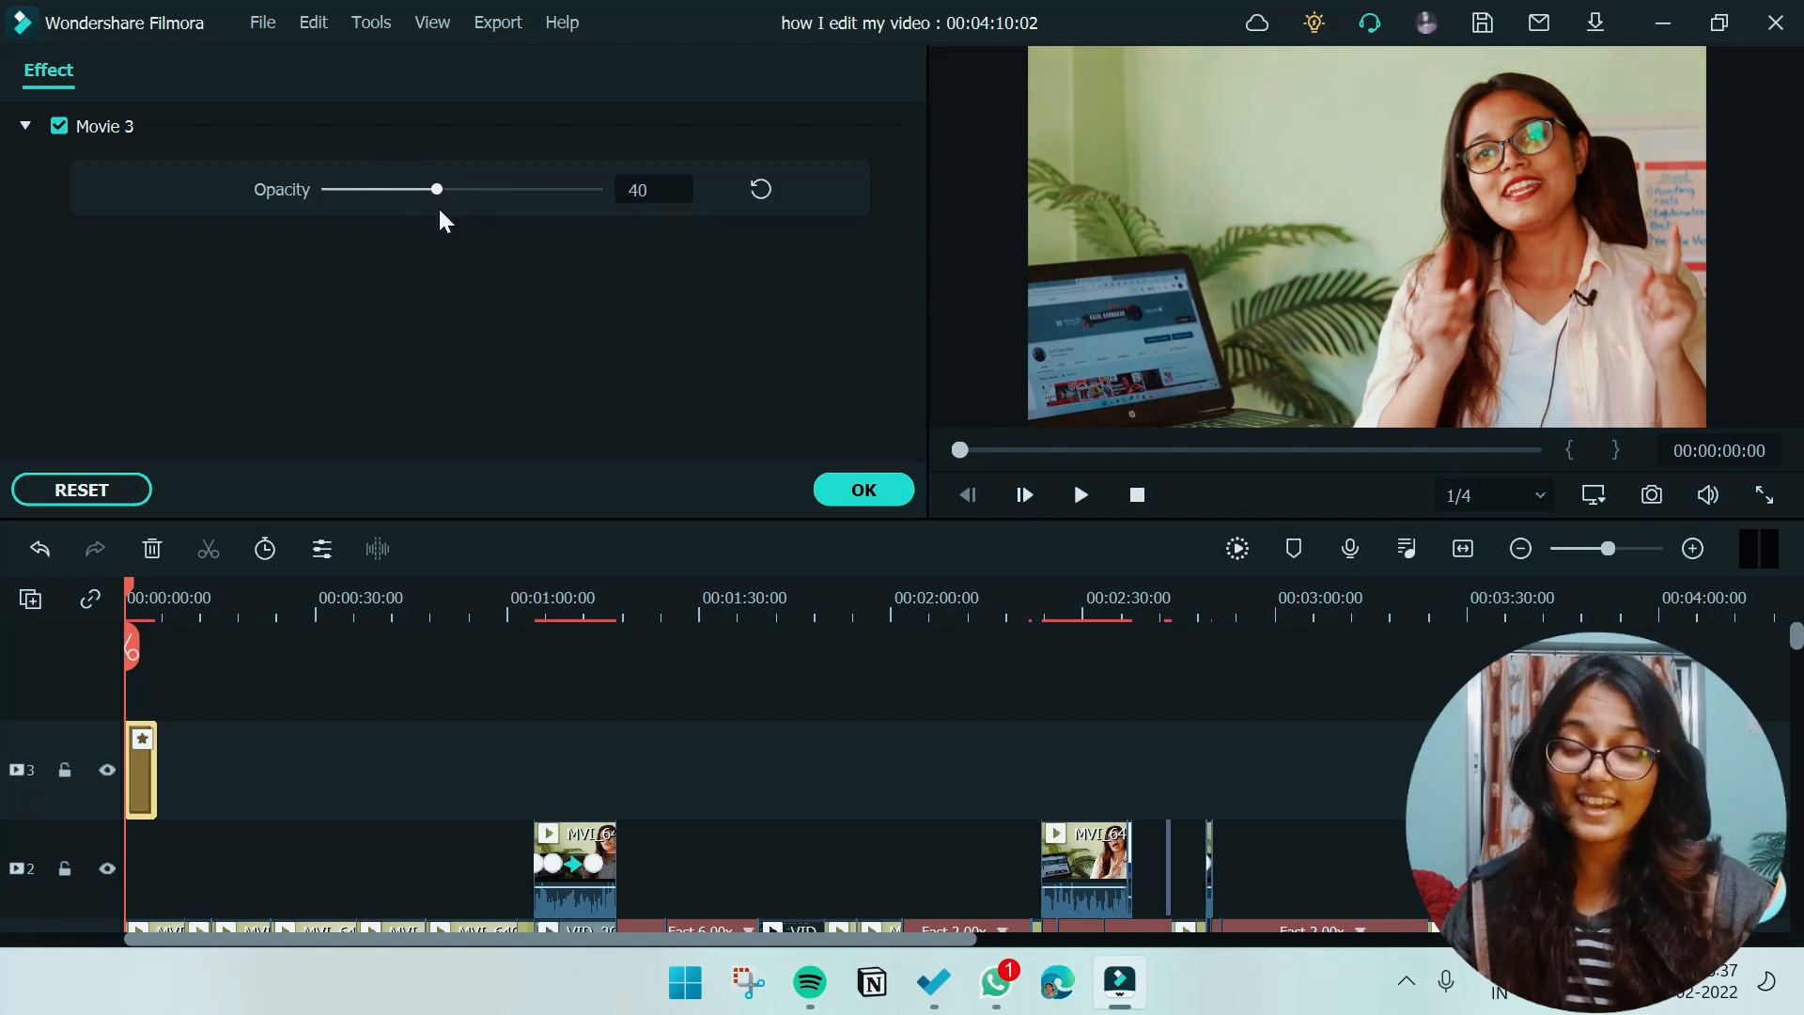
pyautogui.moveTo(440, 212); pyautogui.dragTo(484, 213)
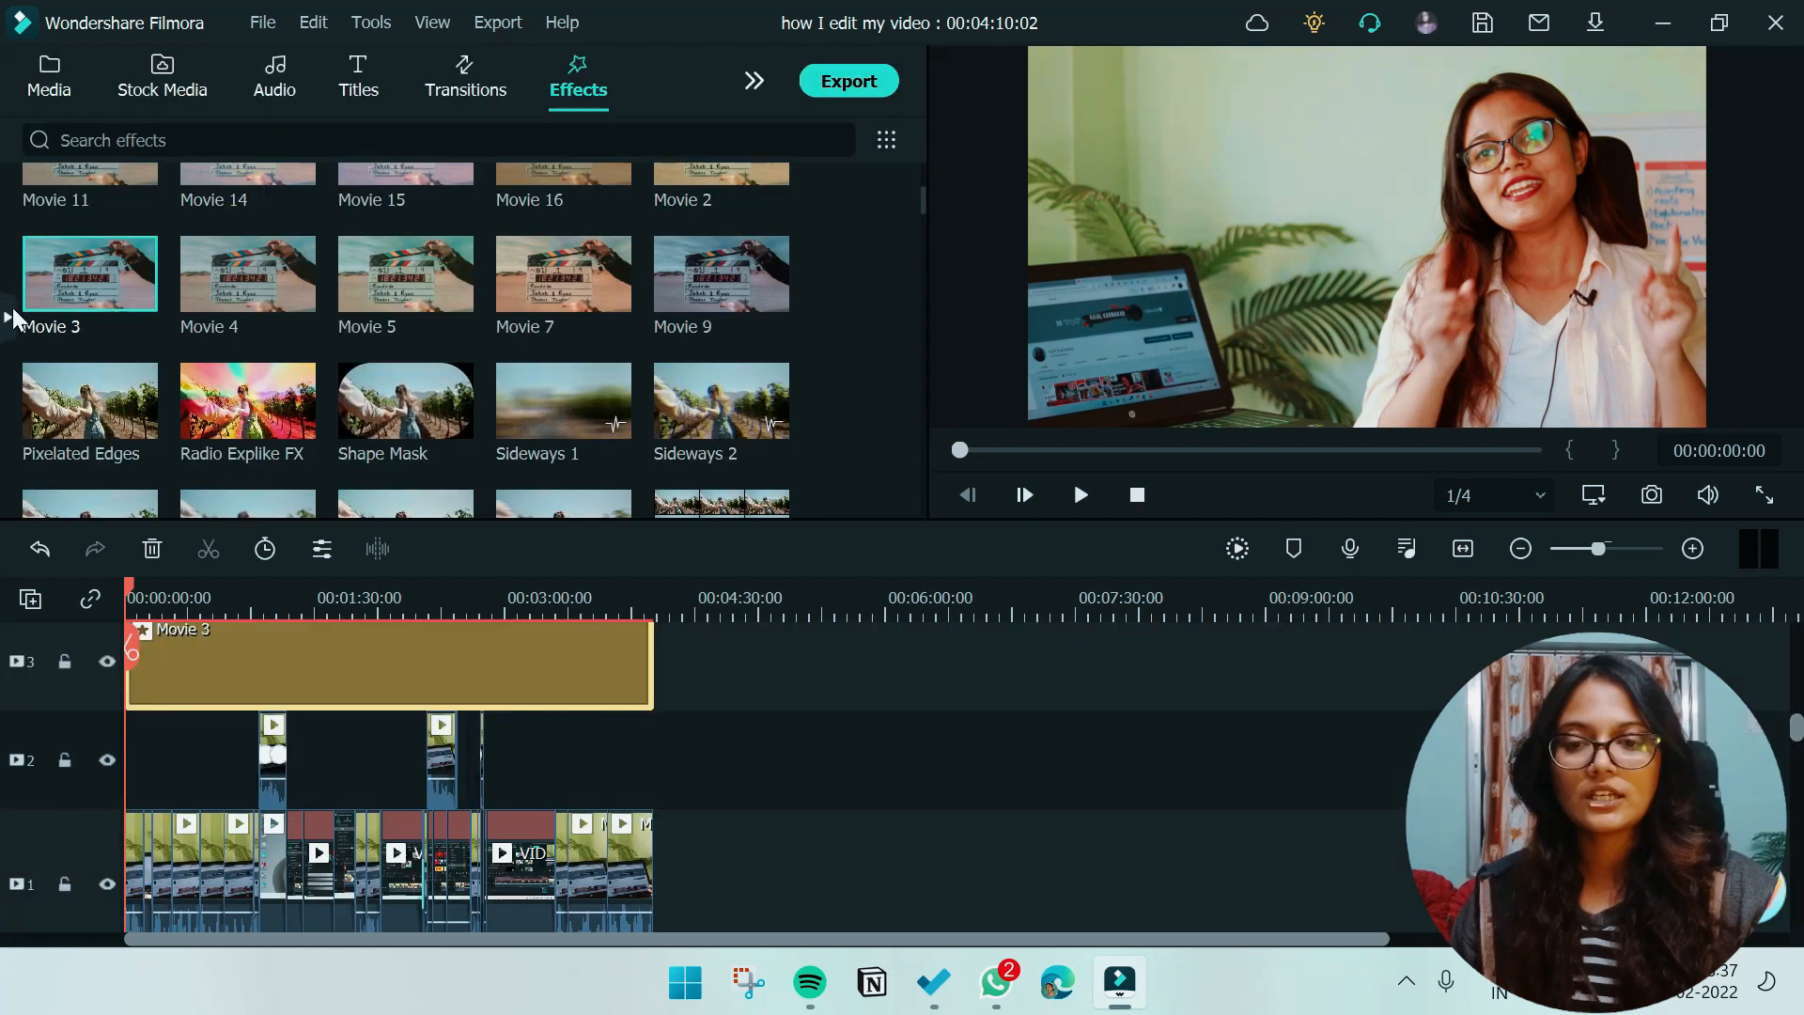
# Find the Lowerthird_03 template among the titles and place it above the MVI_6403 clip near the start
pyautogui.click(9, 315)
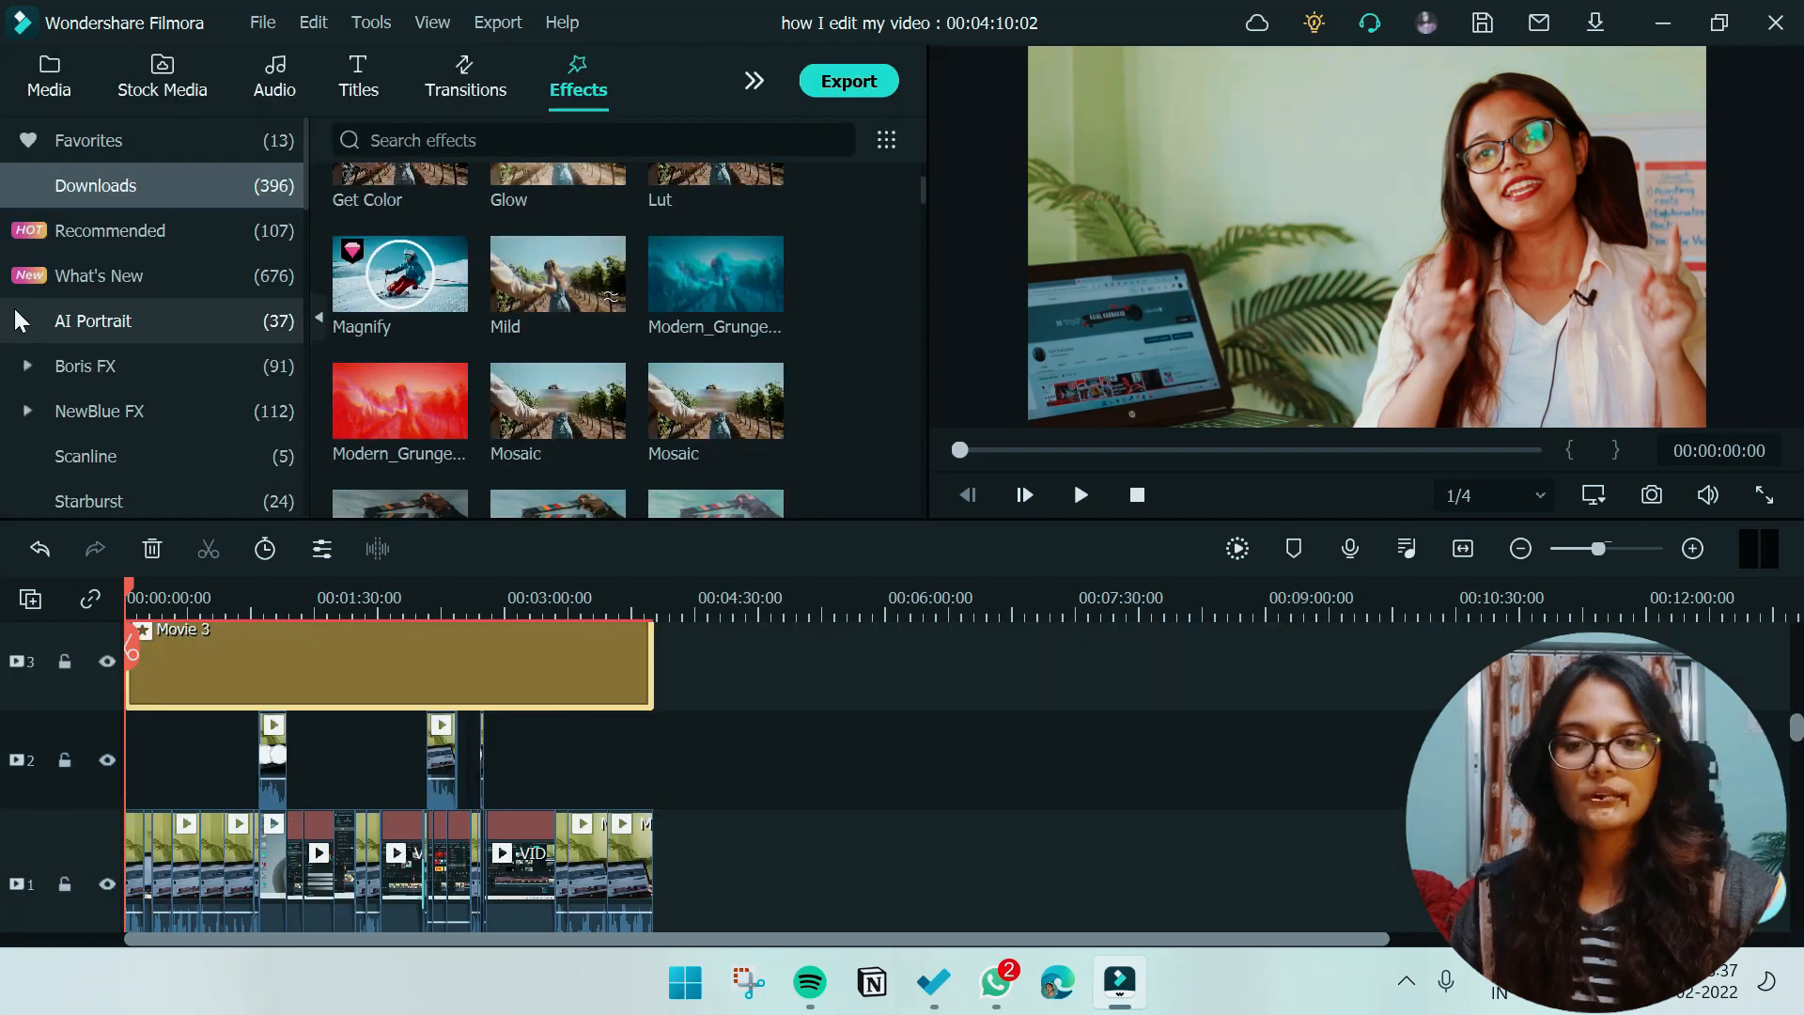
pyautogui.click(58, 81)
pyautogui.scroll(-1, 148, 374)
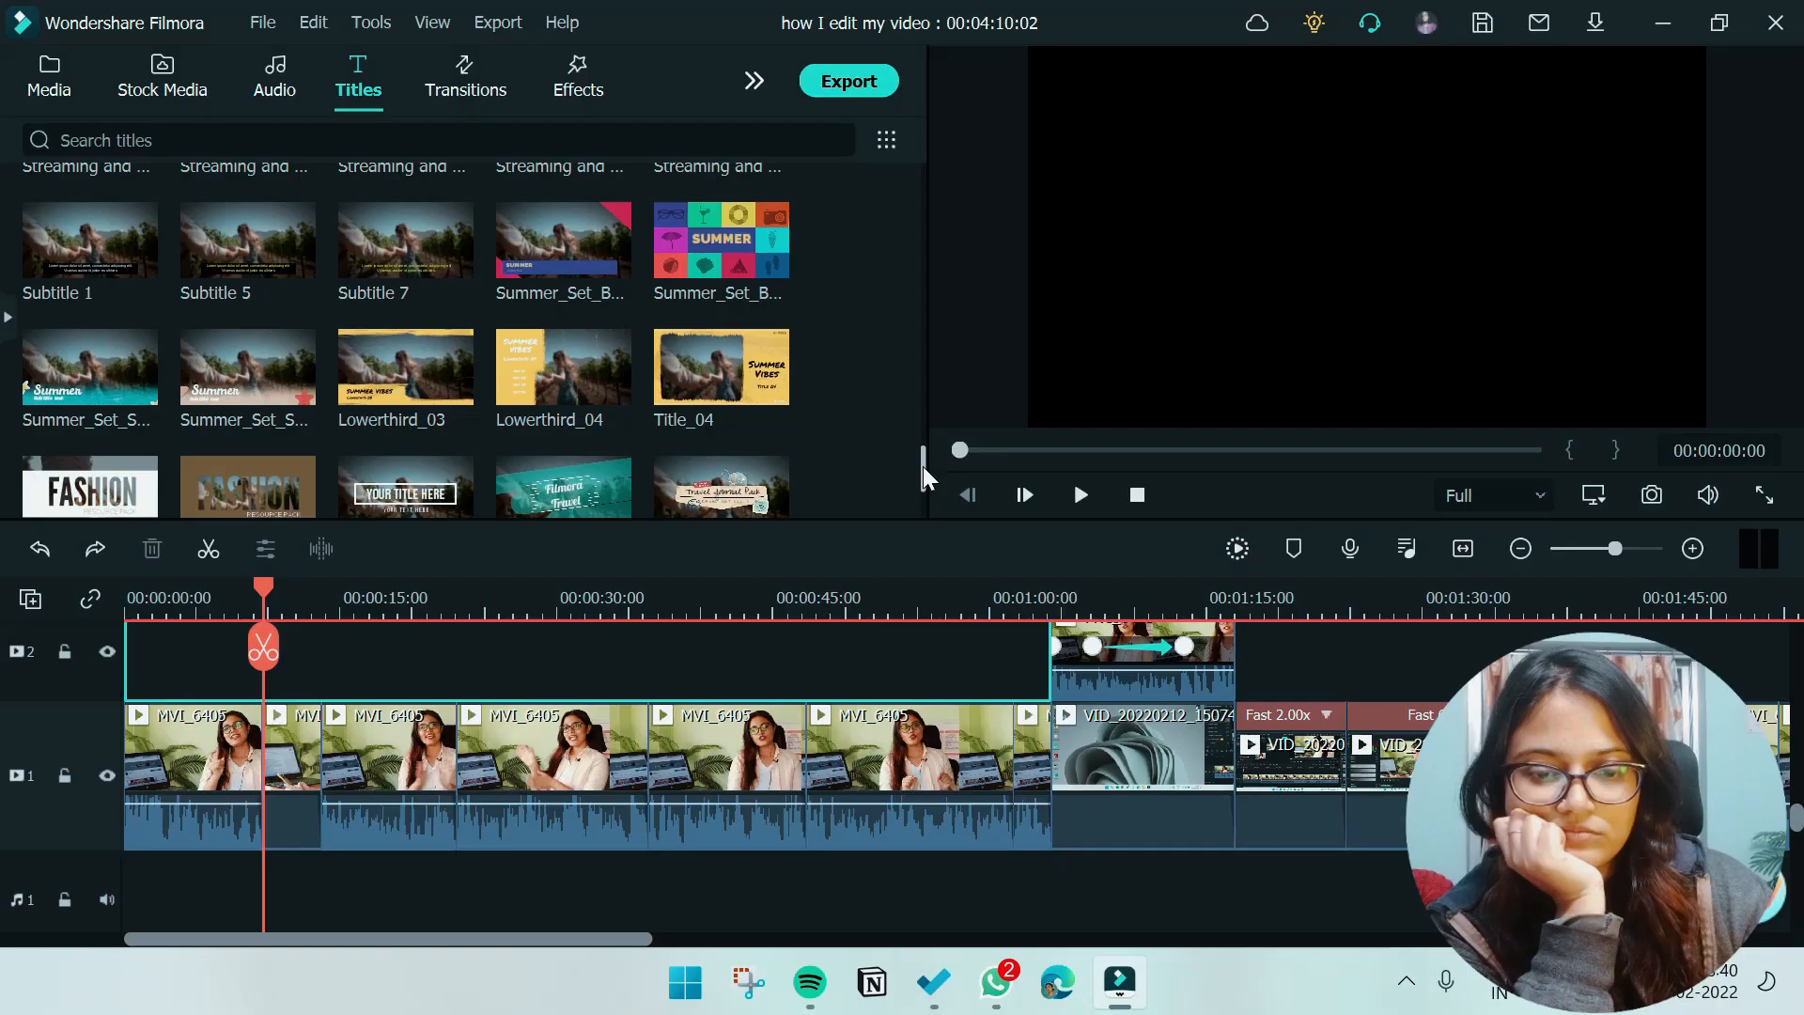
pyautogui.moveTo(923, 466)
pyautogui.mouseDown()
pyautogui.moveTo(936, 454)
pyautogui.moveTo(925, 511)
pyautogui.moveTo(923, 455)
pyautogui.mouseUp()
pyautogui.click(1078, 495)
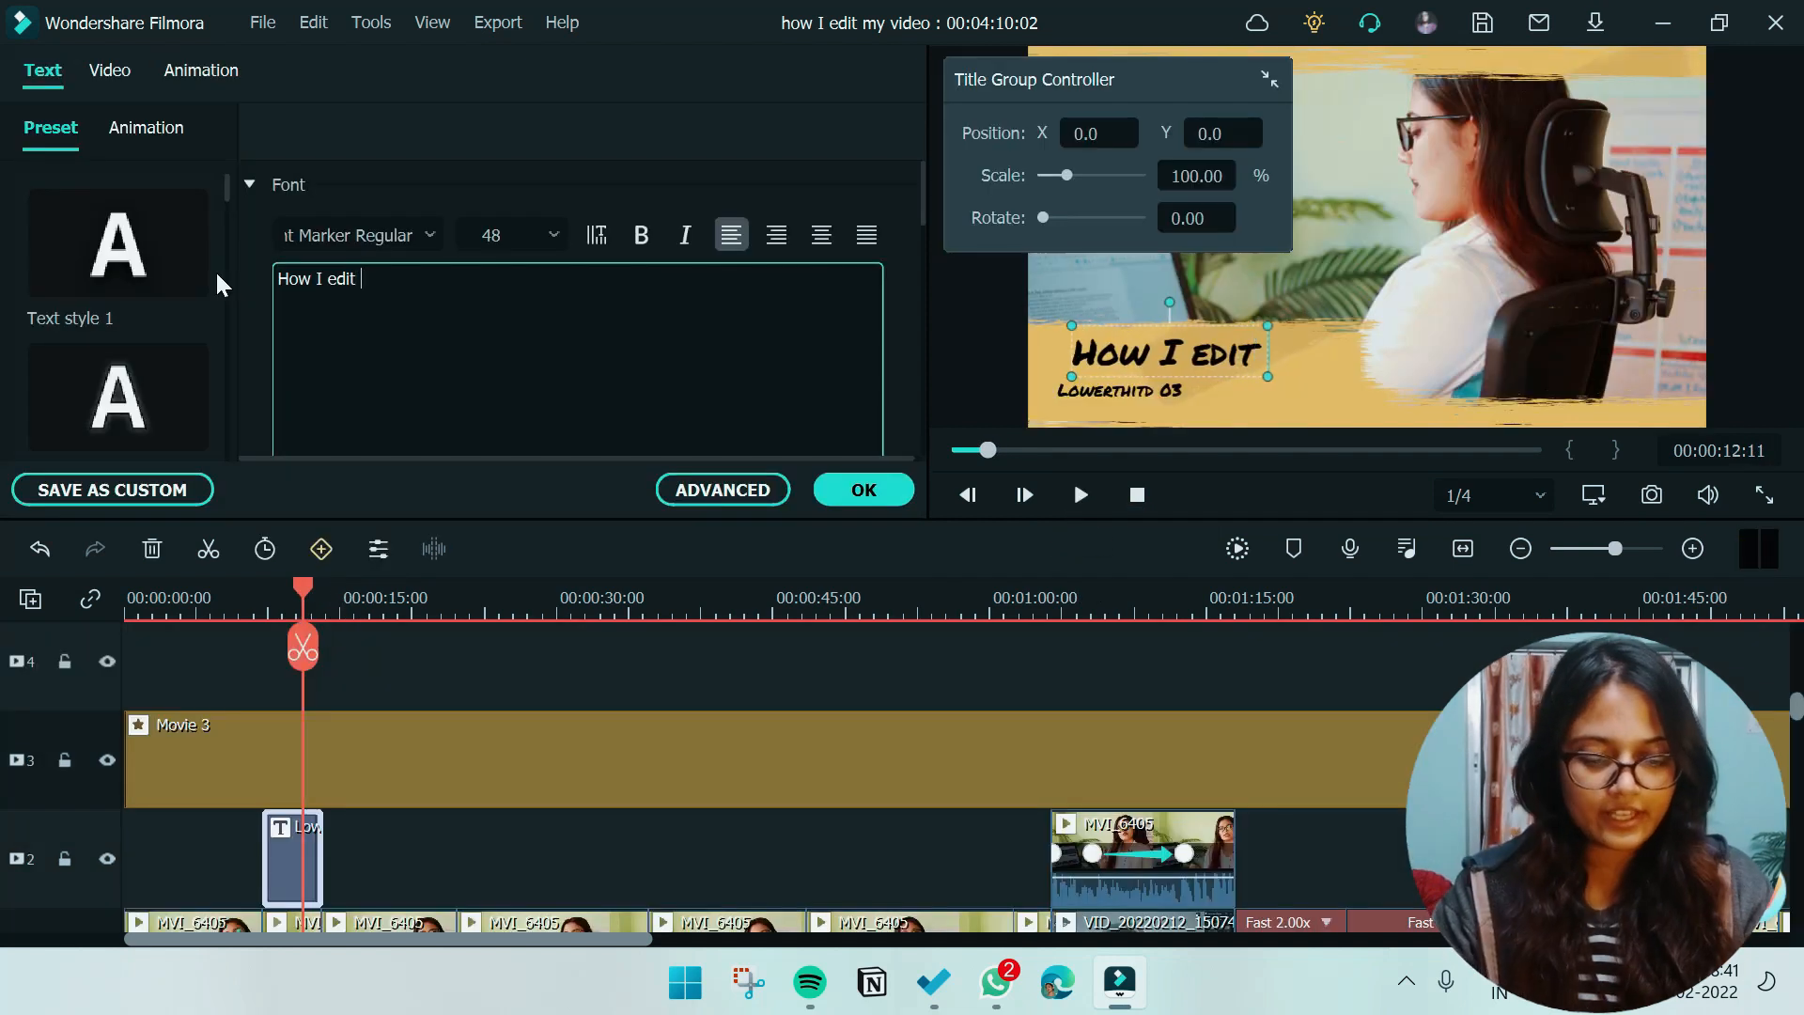
# Set the lower third's text to "How I edit my videos" on two lines at font size 38
pyautogui.write('my ')
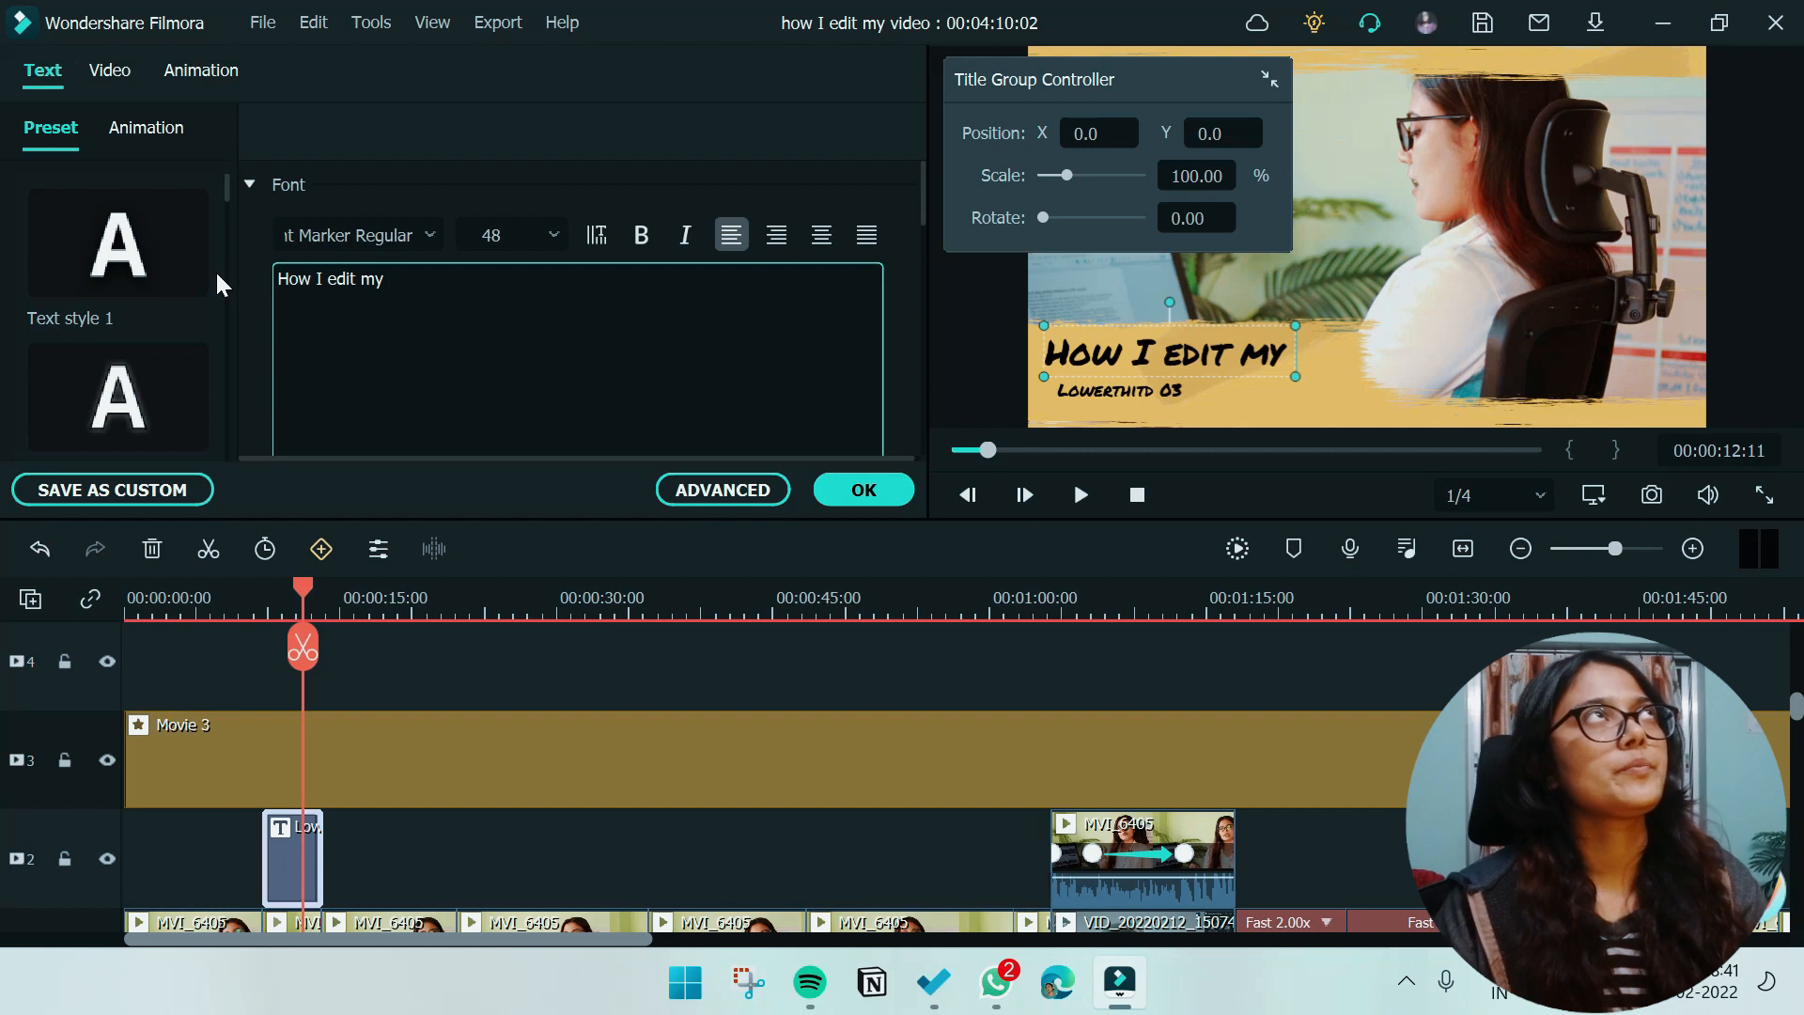
pyautogui.write('videos')
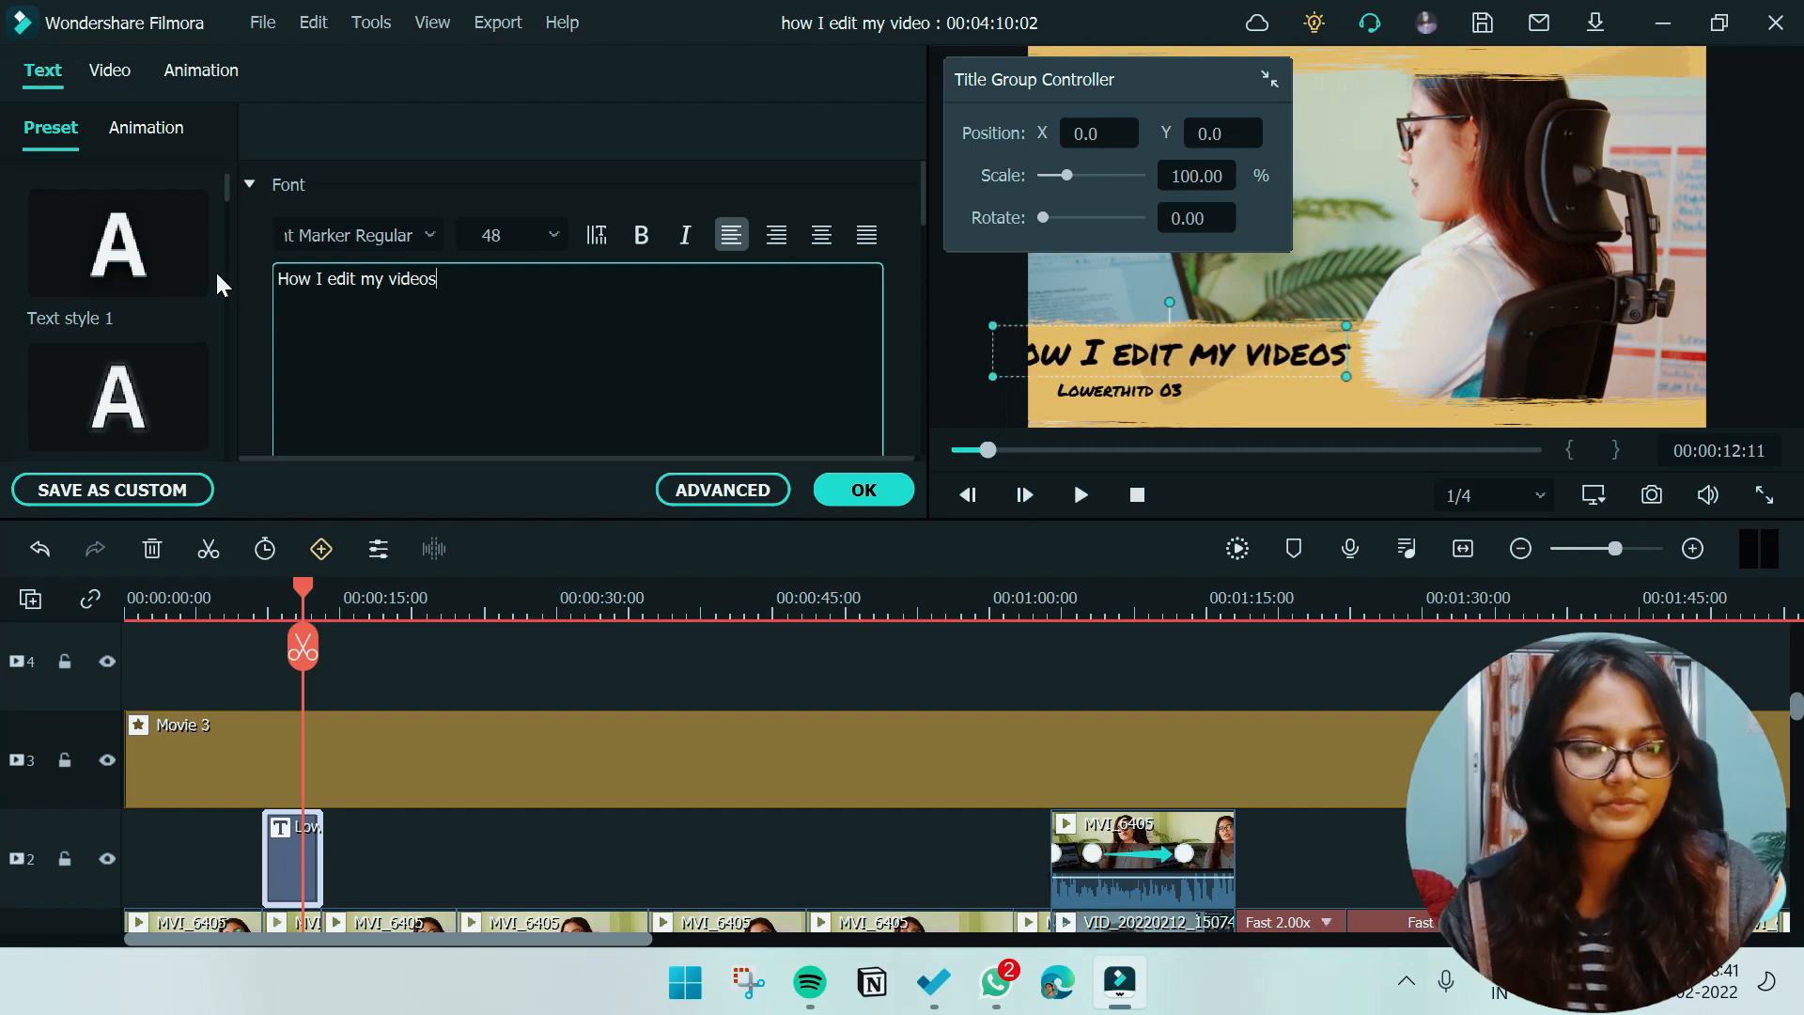
pyautogui.click(292, 849)
pyautogui.doubleClick(291, 850)
pyautogui.scroll(5, 368, 331)
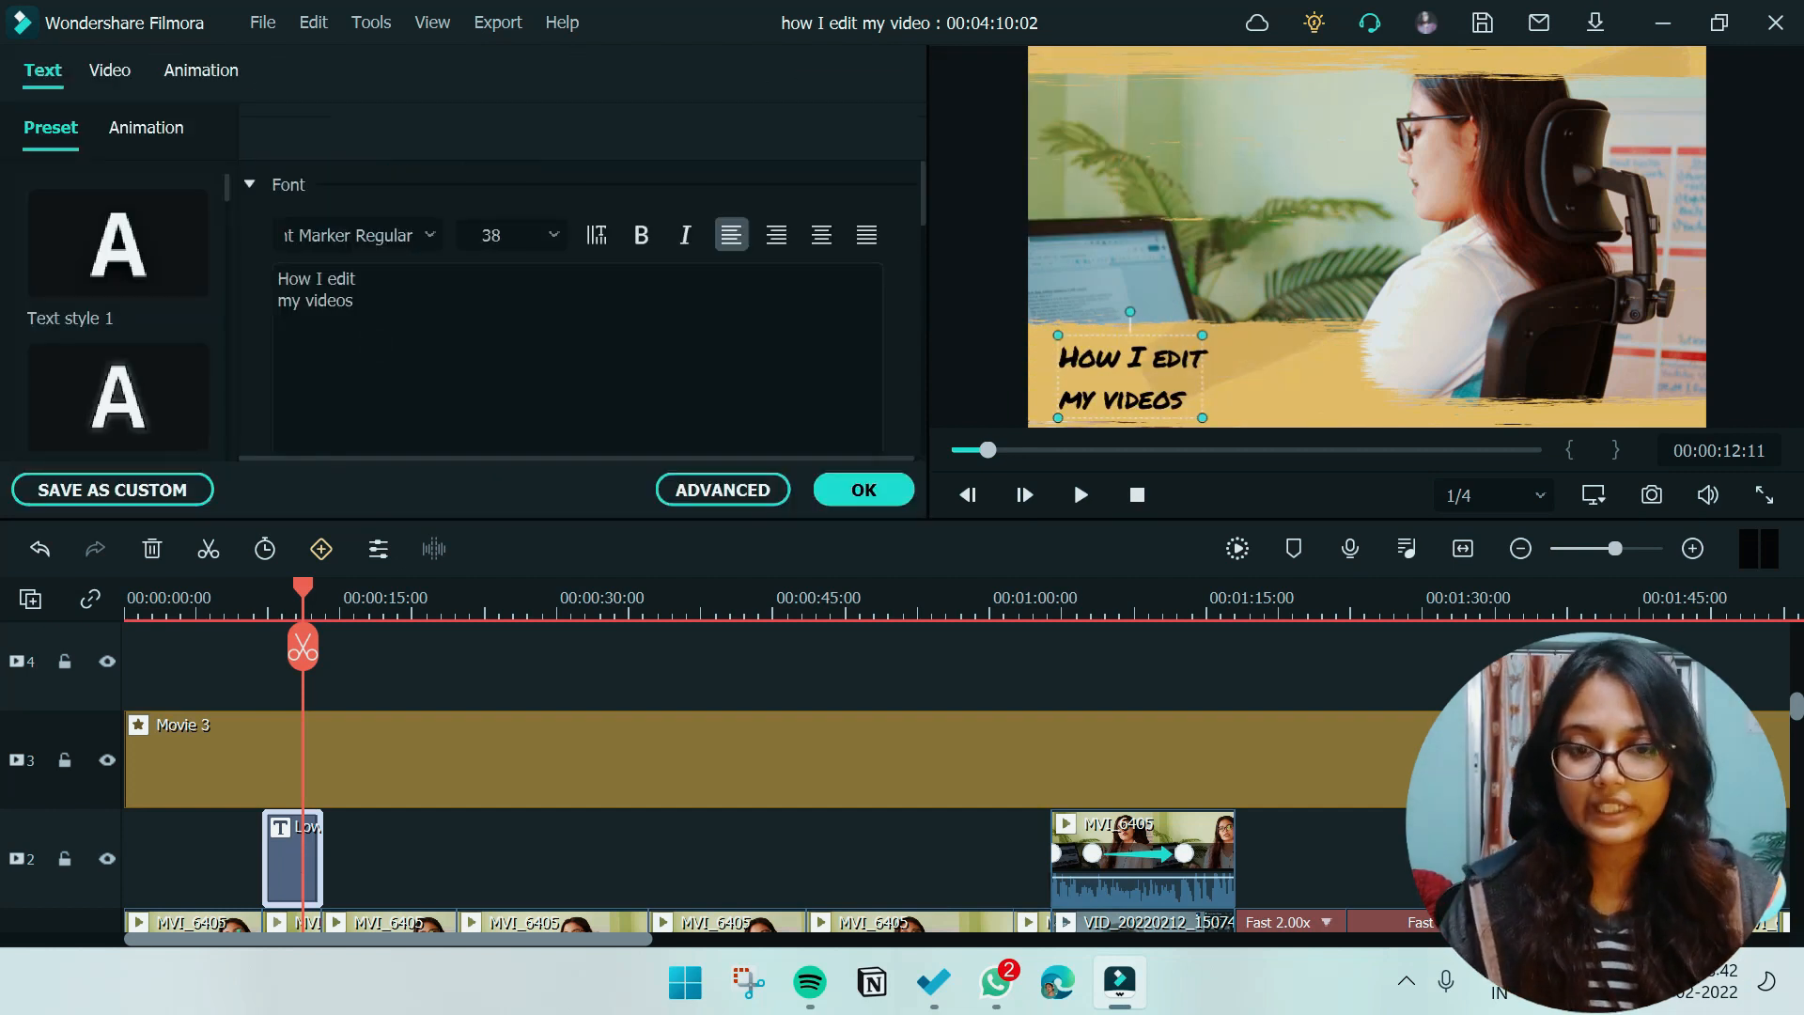
# Try the Oswald BoldItalic font on the title text and pick a different font from the font list
pyautogui.click(421, 239)
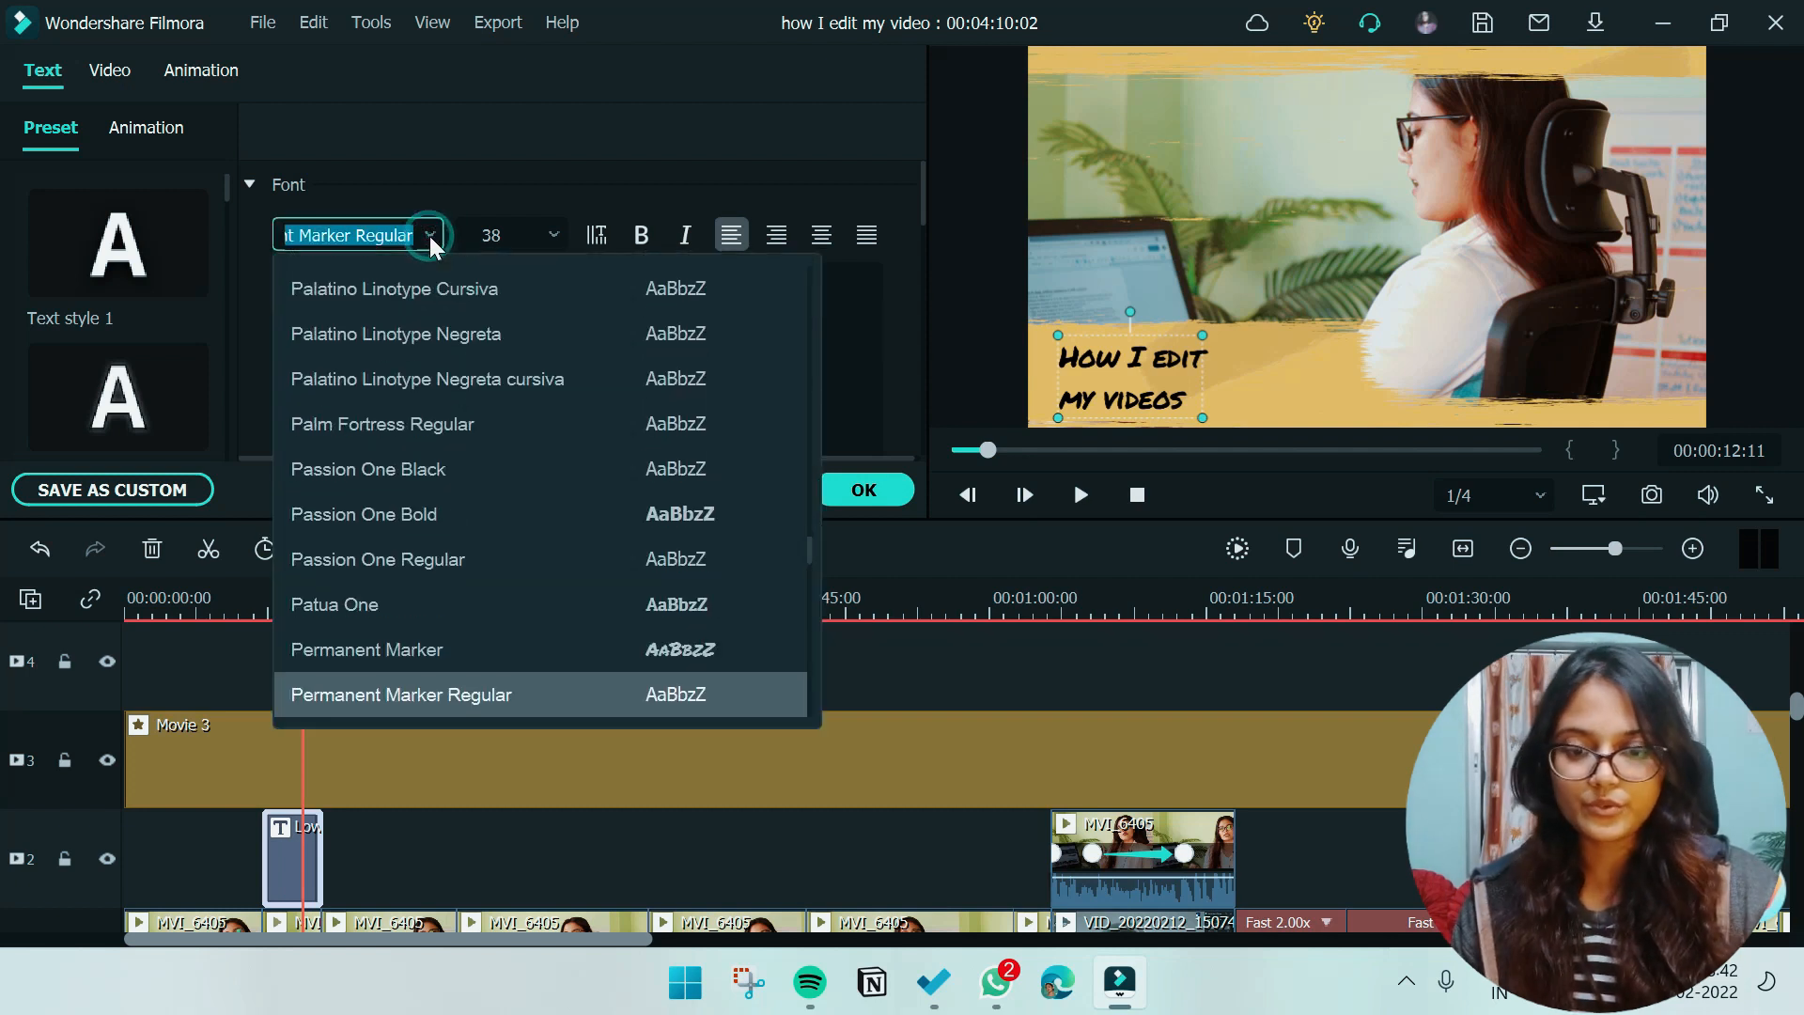
pyautogui.scroll(8, 432, 470)
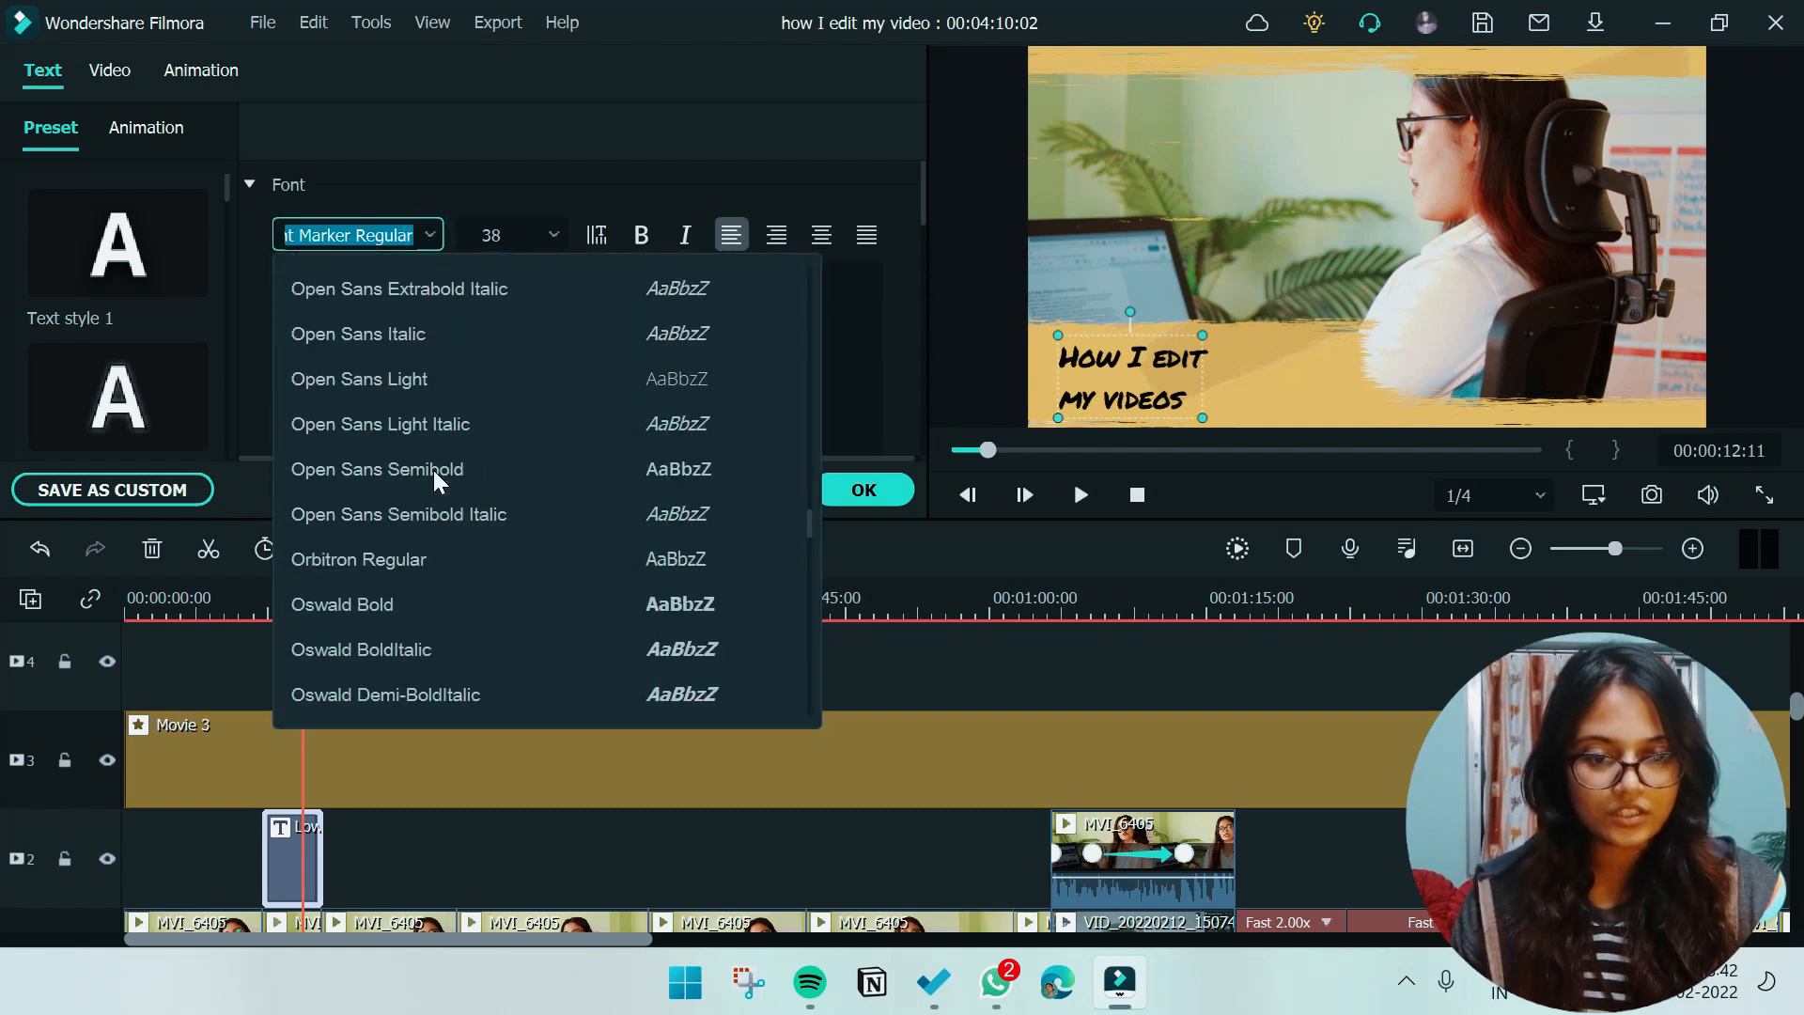
pyautogui.click(439, 644)
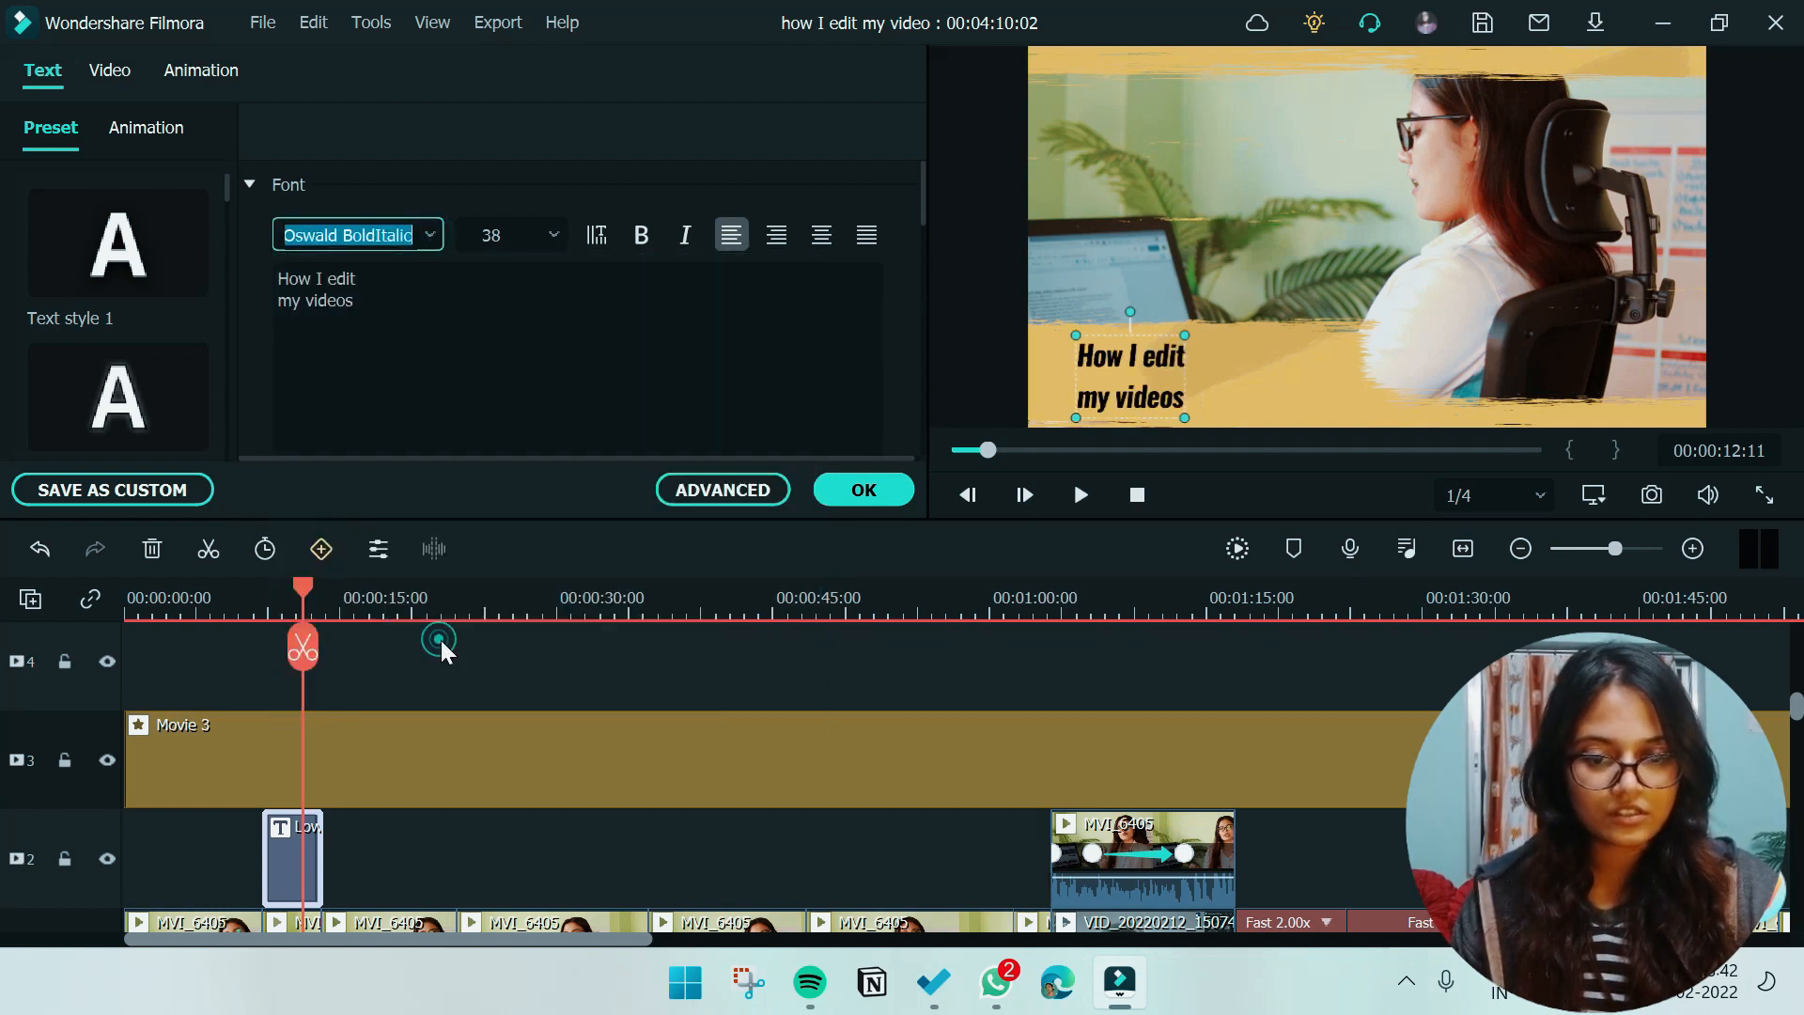
pyautogui.click(432, 240)
pyautogui.scroll(5, 477, 486)
pyautogui.scroll(15, 477, 489)
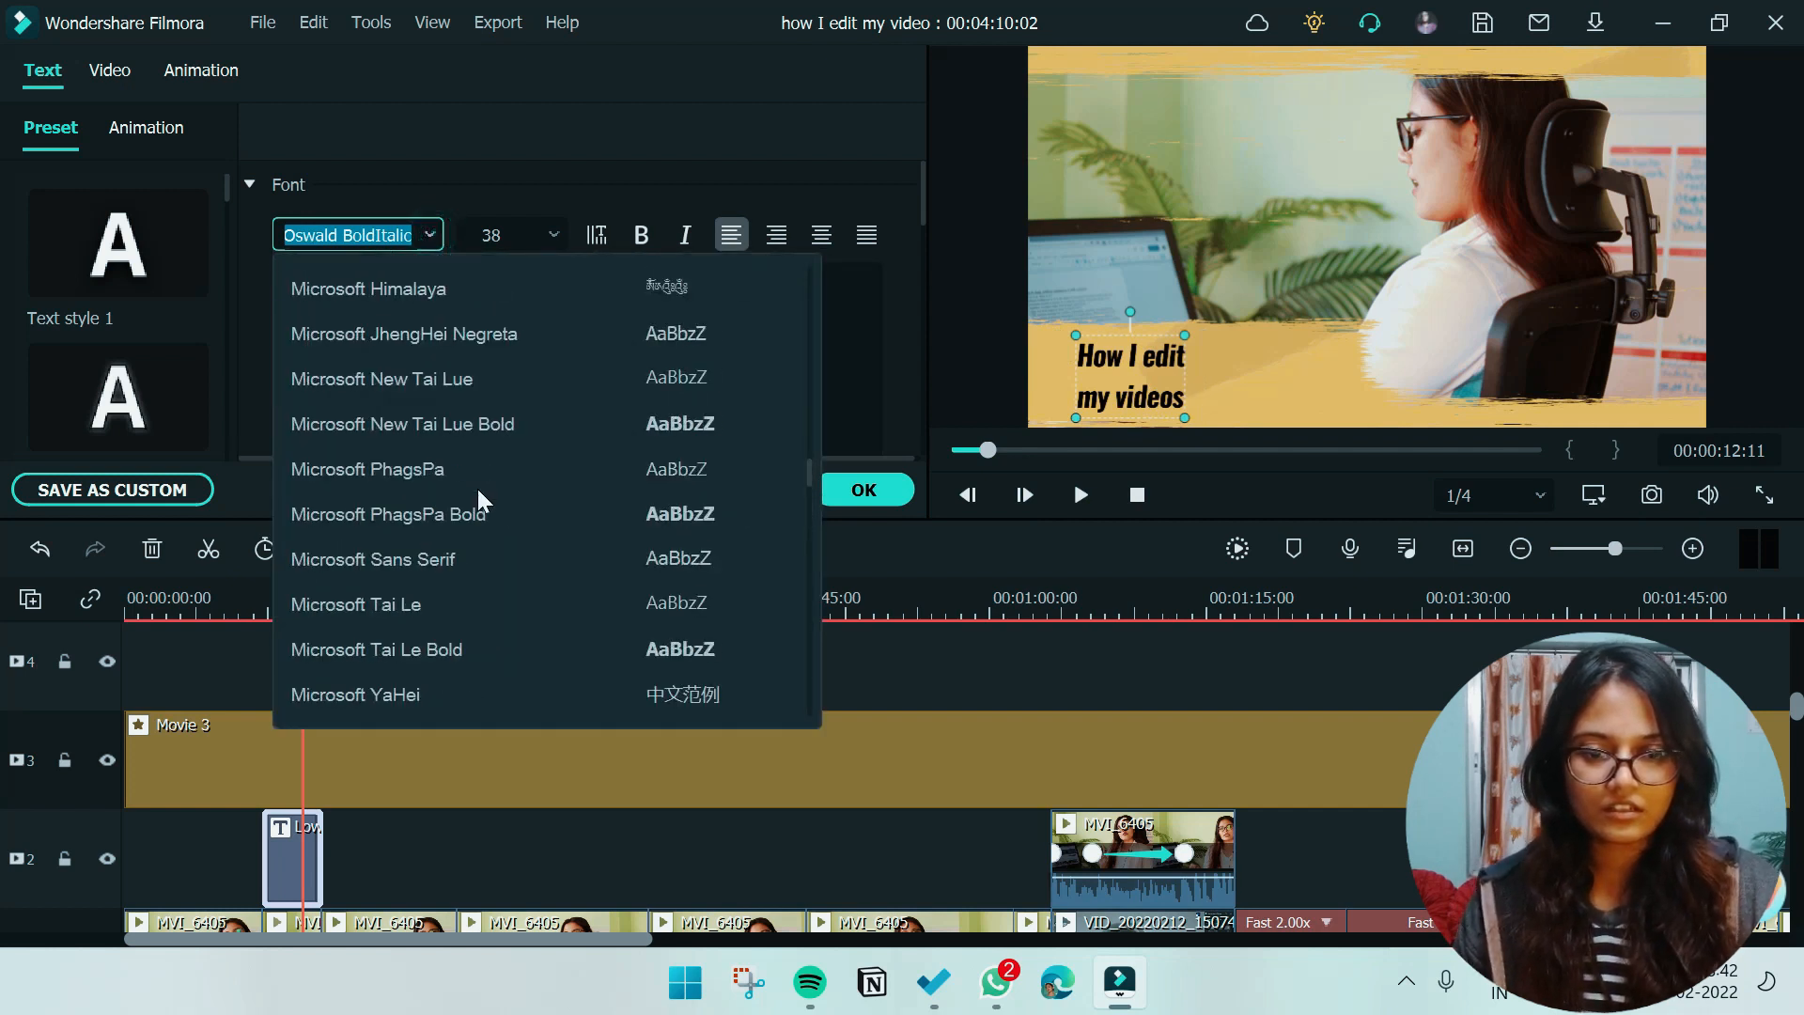
pyautogui.click(504, 288)
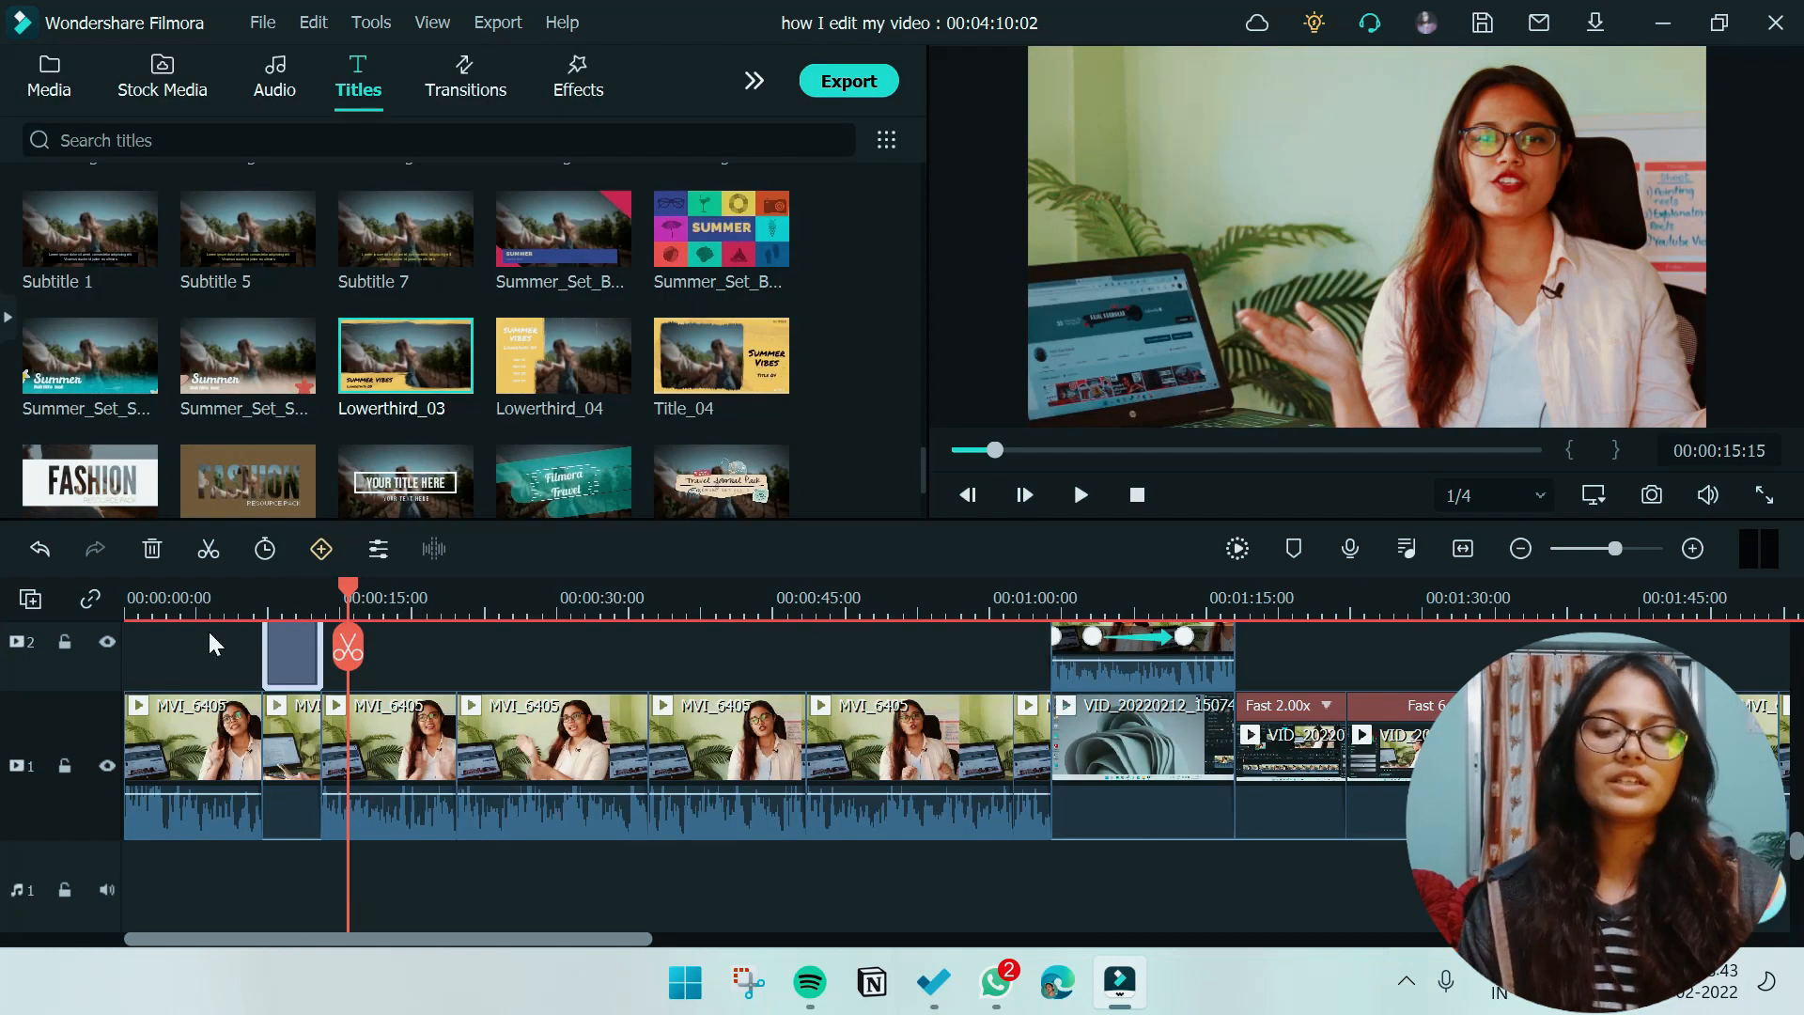
# Place the playhead at 00:00:08:22 and preview Summer Time and the neighbouring track among the recommended music
pyautogui.click(251, 592)
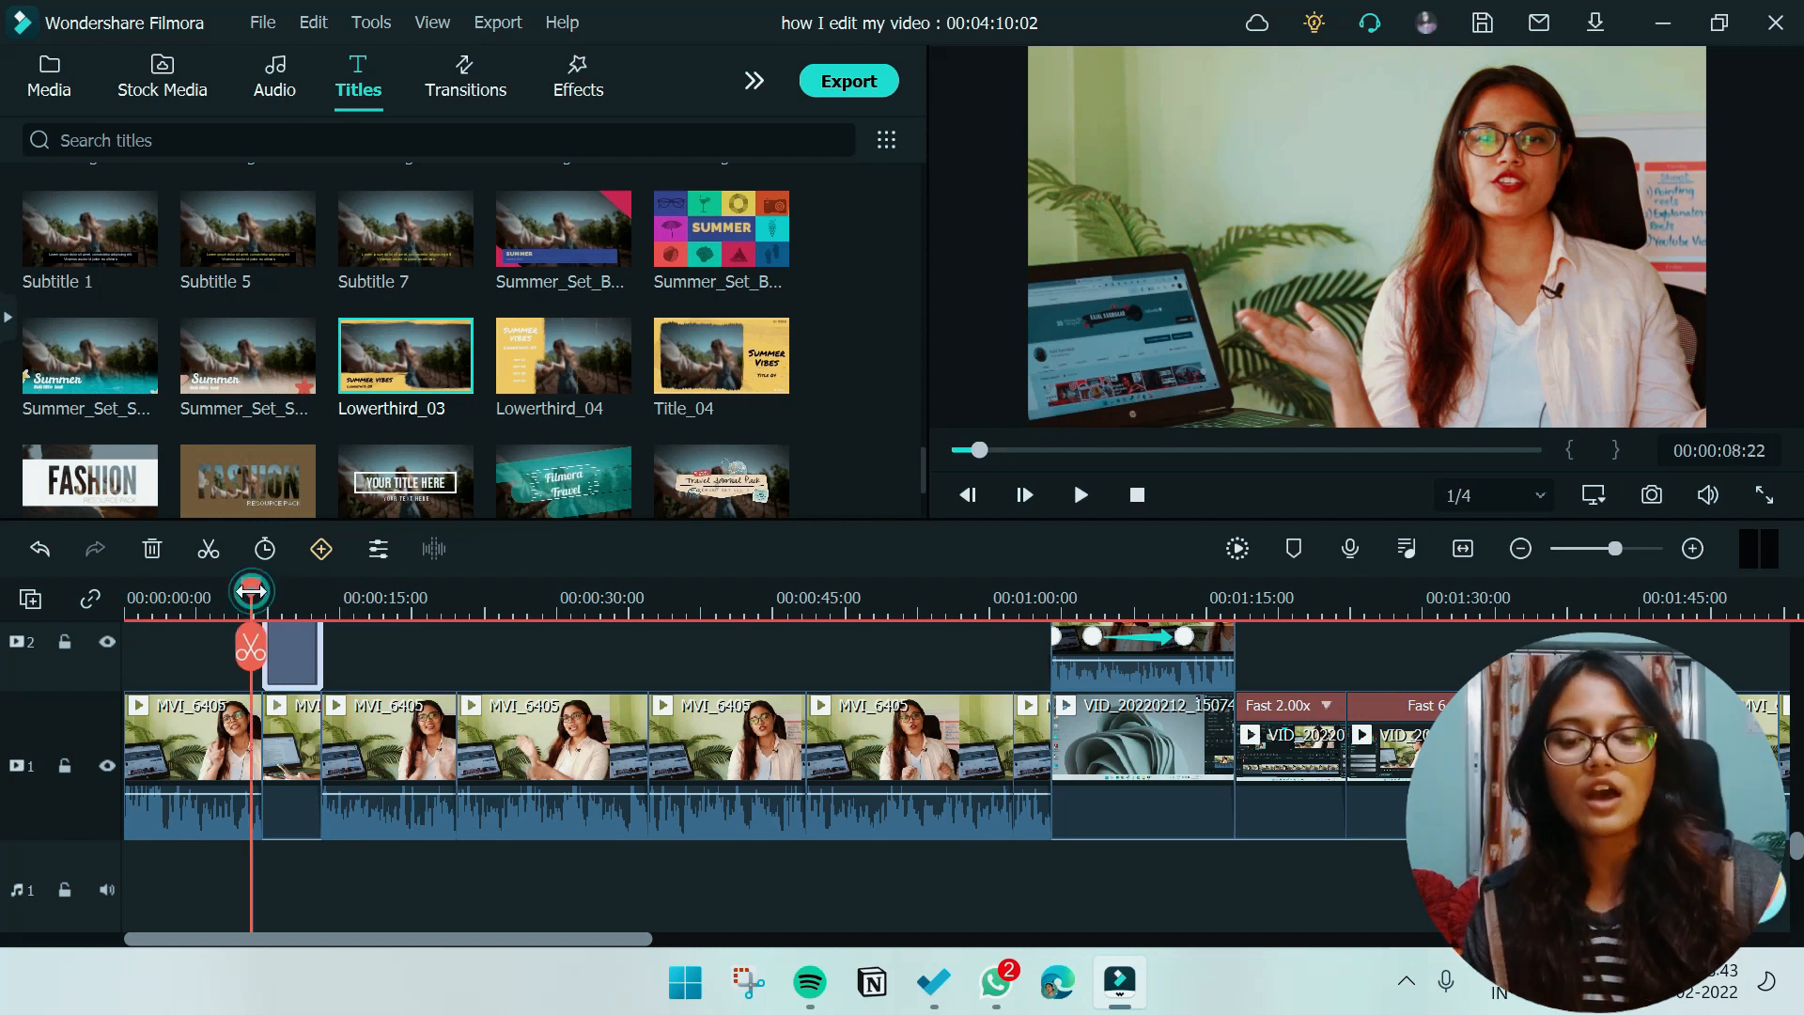
pyautogui.click(280, 76)
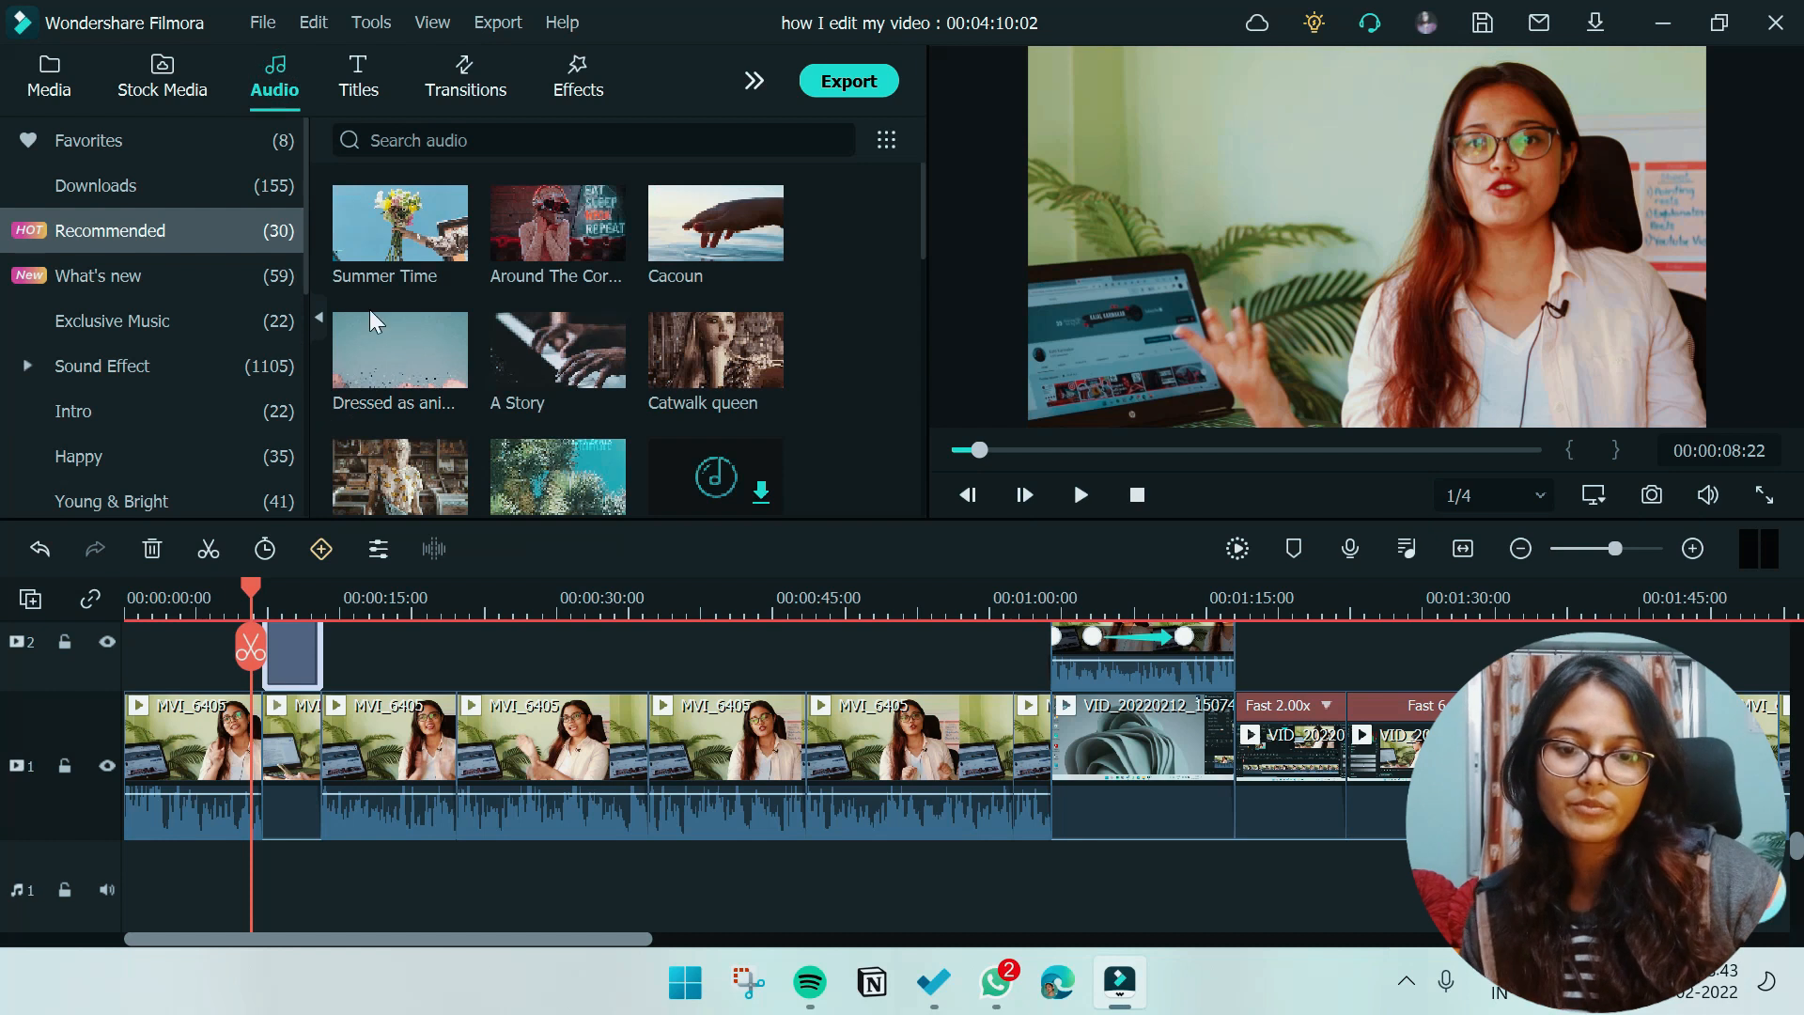
pyautogui.click(378, 240)
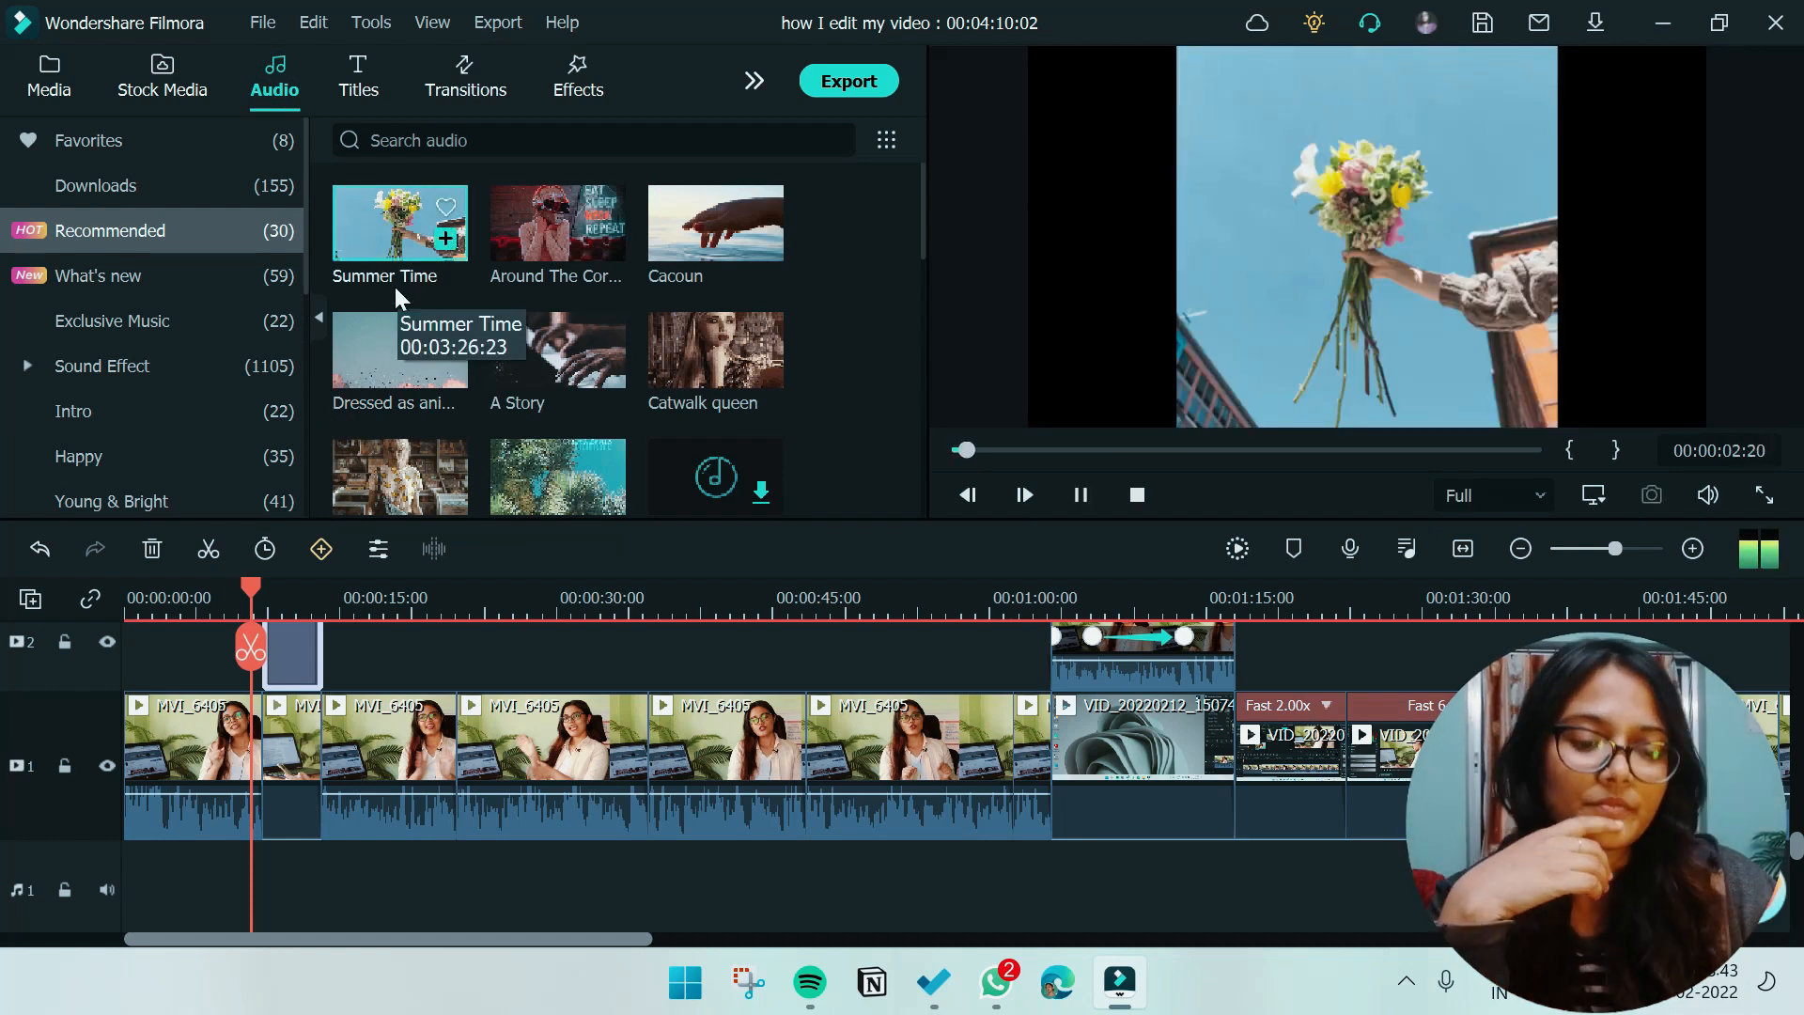
pyautogui.click(515, 228)
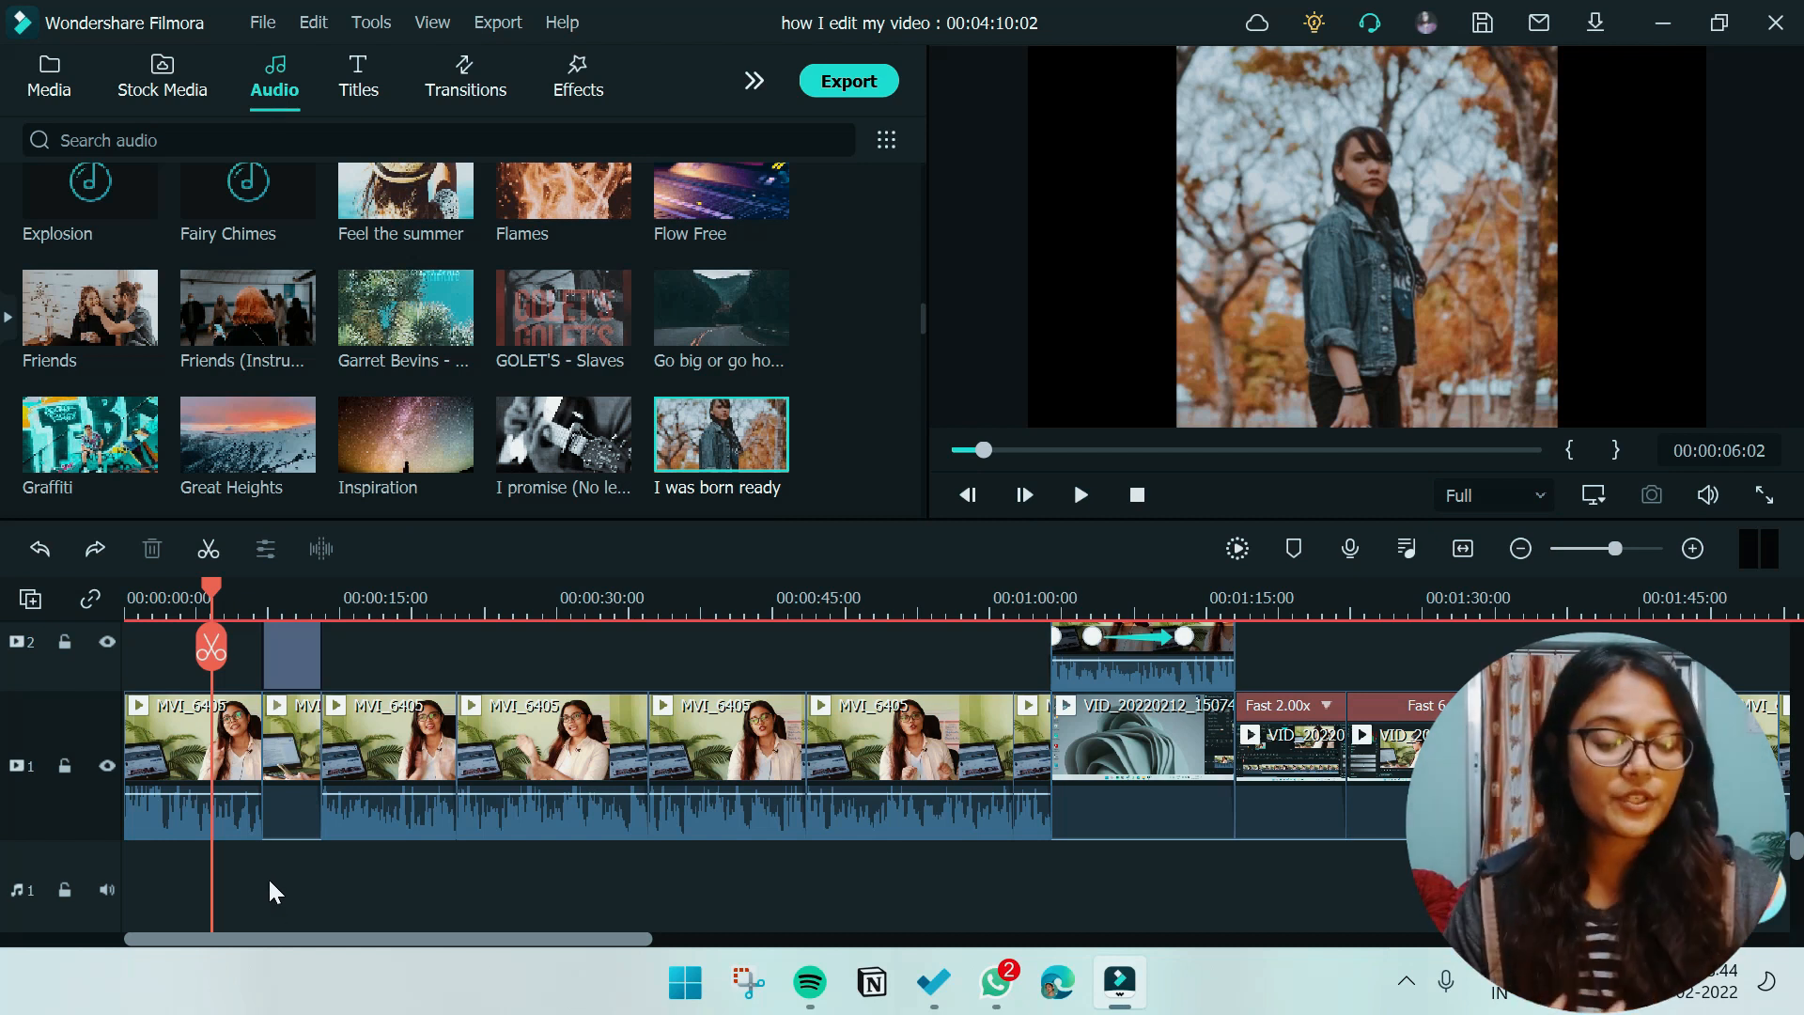
# Lock video tracks 1, 2 and 3 so that adding music does not affect them
pyautogui.scroll(-1, 605, 874)
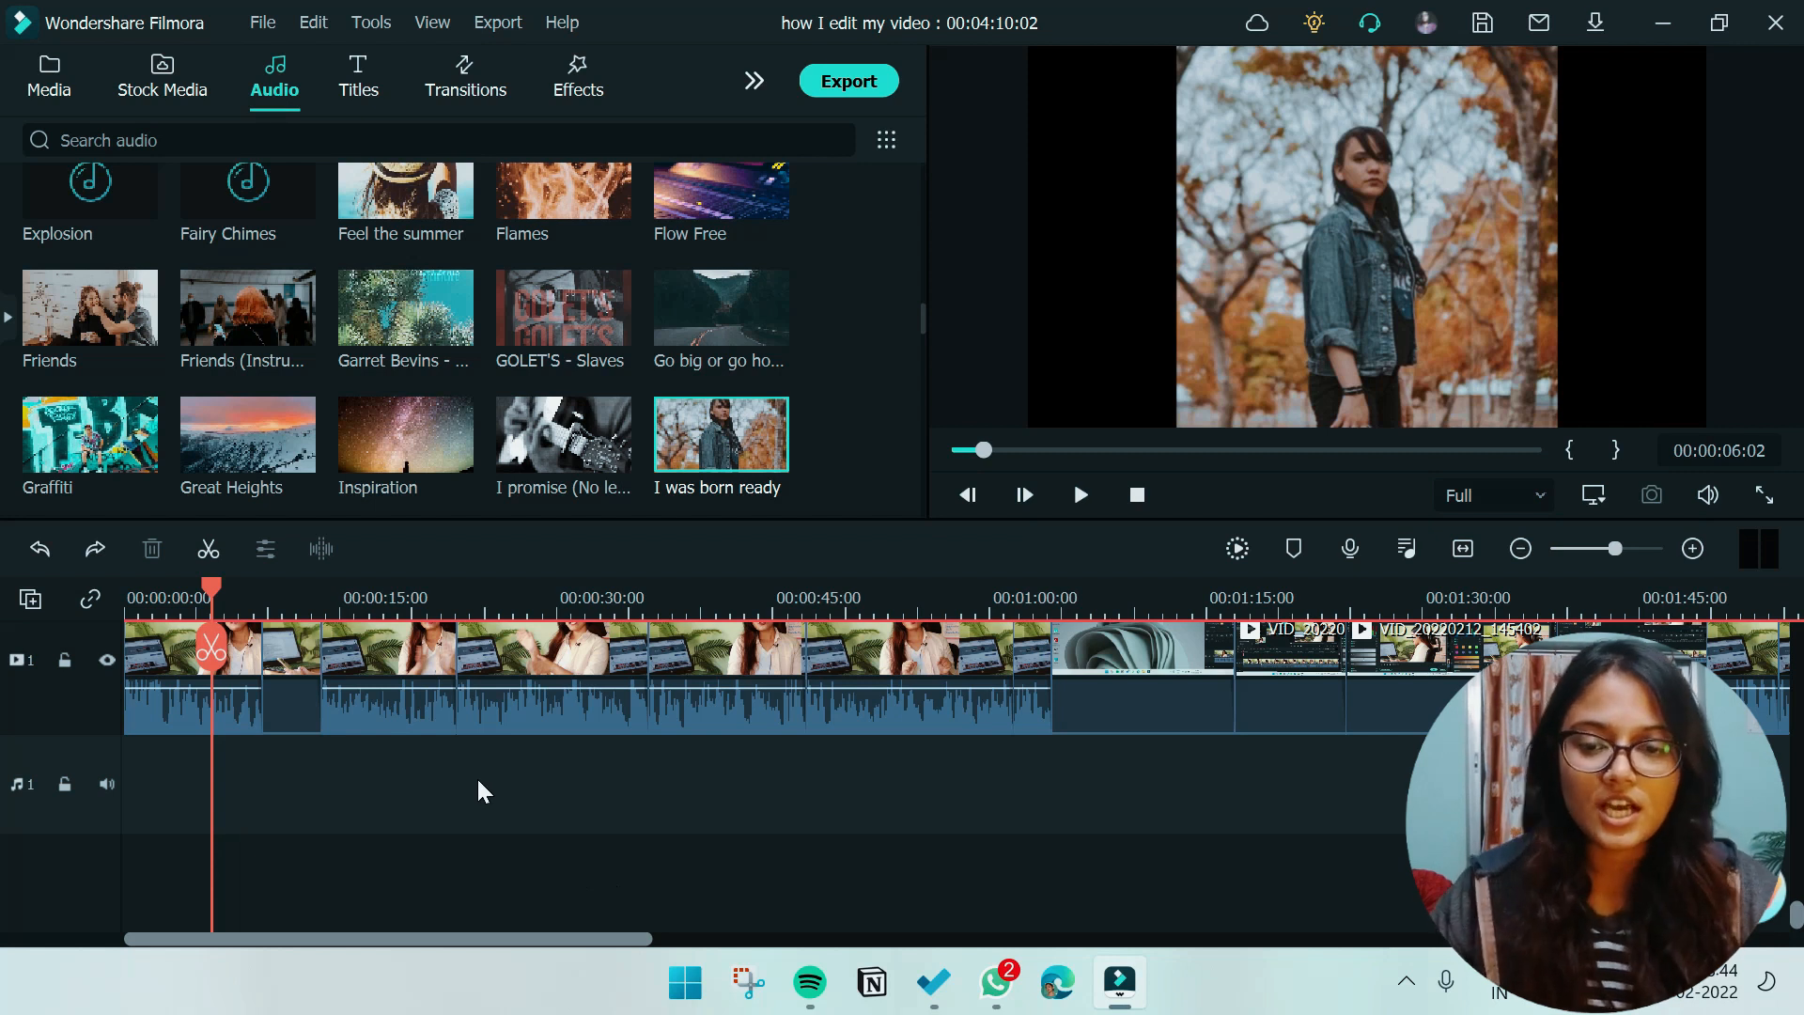
pyautogui.moveTo(675, 437)
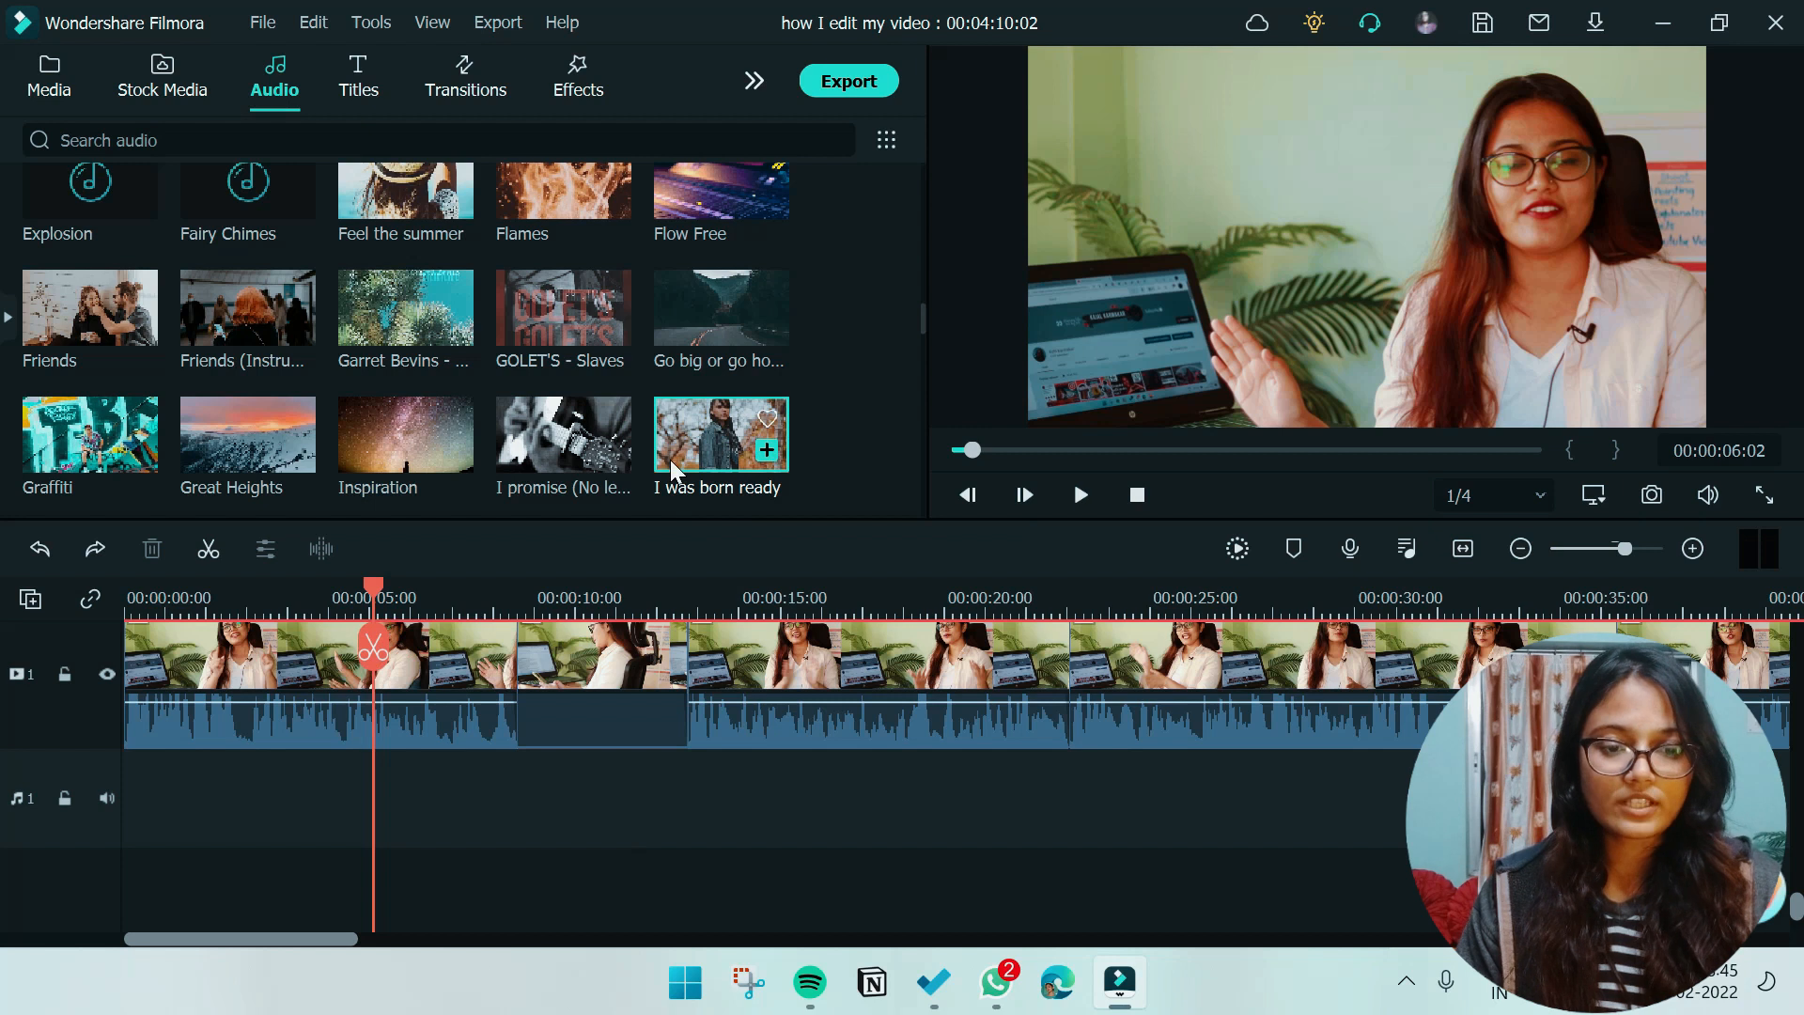
pyautogui.click(64, 674)
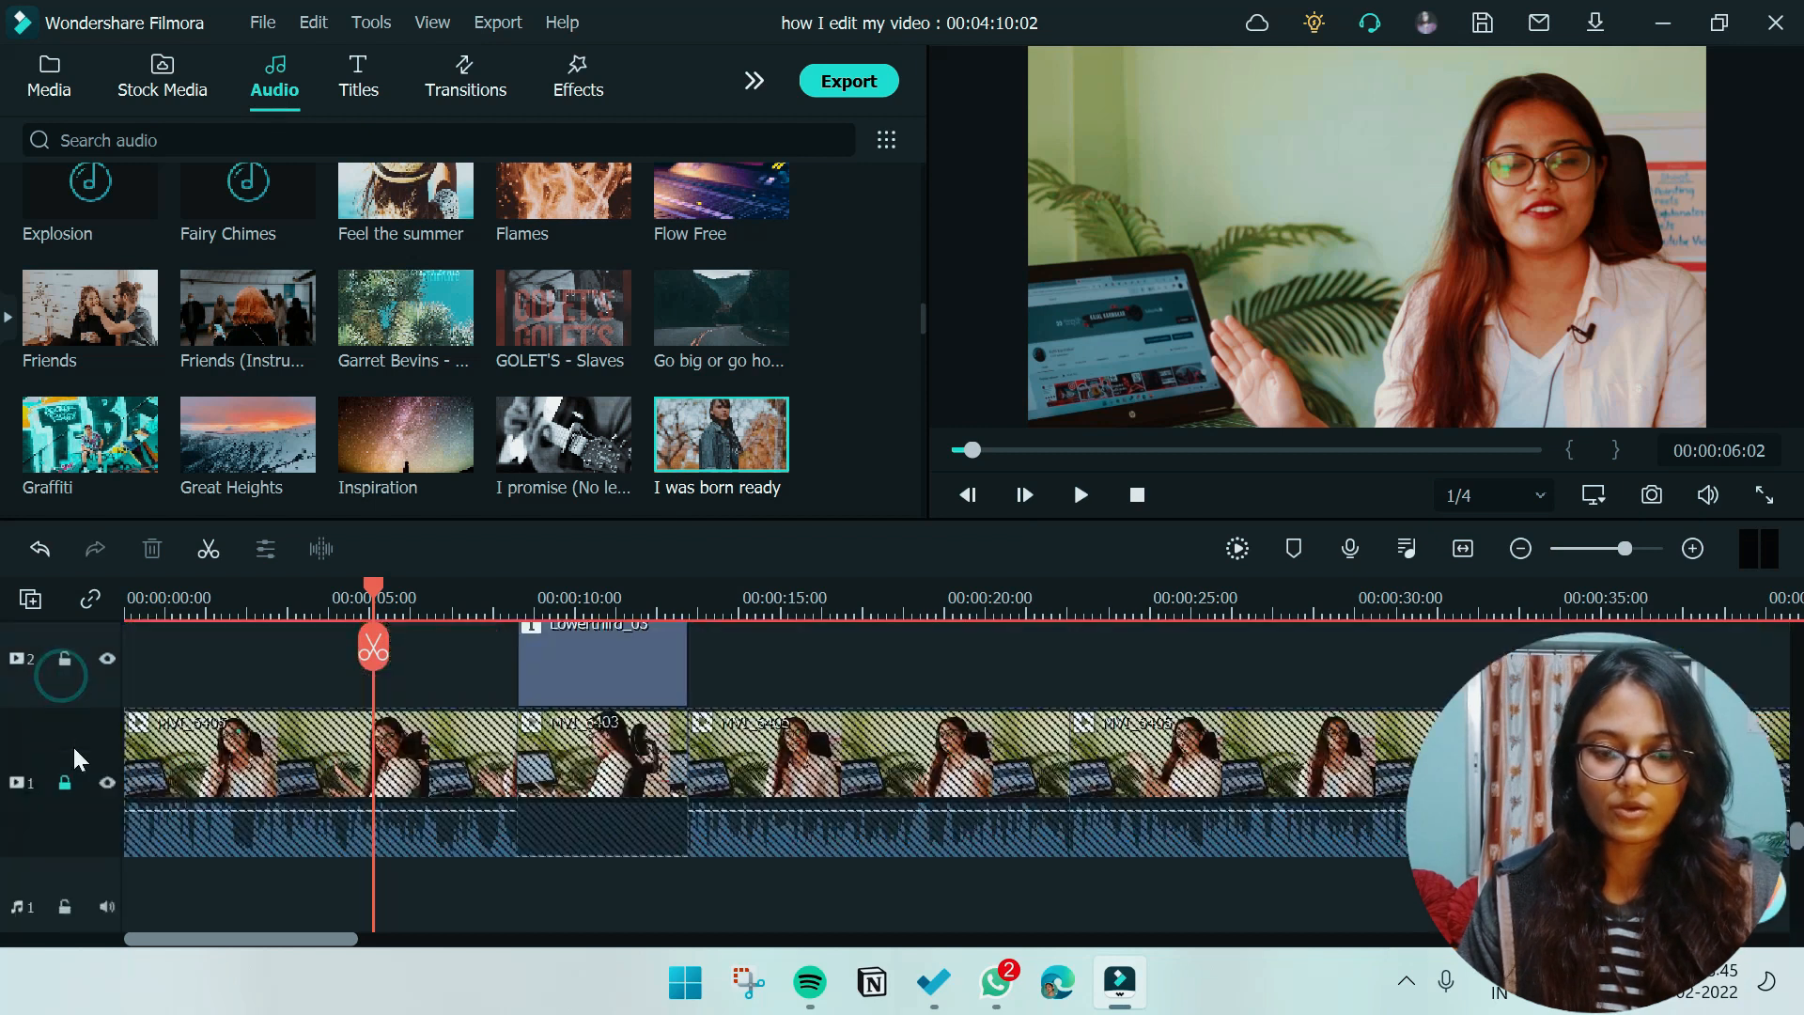
pyautogui.scroll(1, 72, 744)
pyautogui.click(62, 660)
pyautogui.scroll(2, 62, 659)
pyautogui.click(66, 773)
pyautogui.scroll(-3, 309, 720)
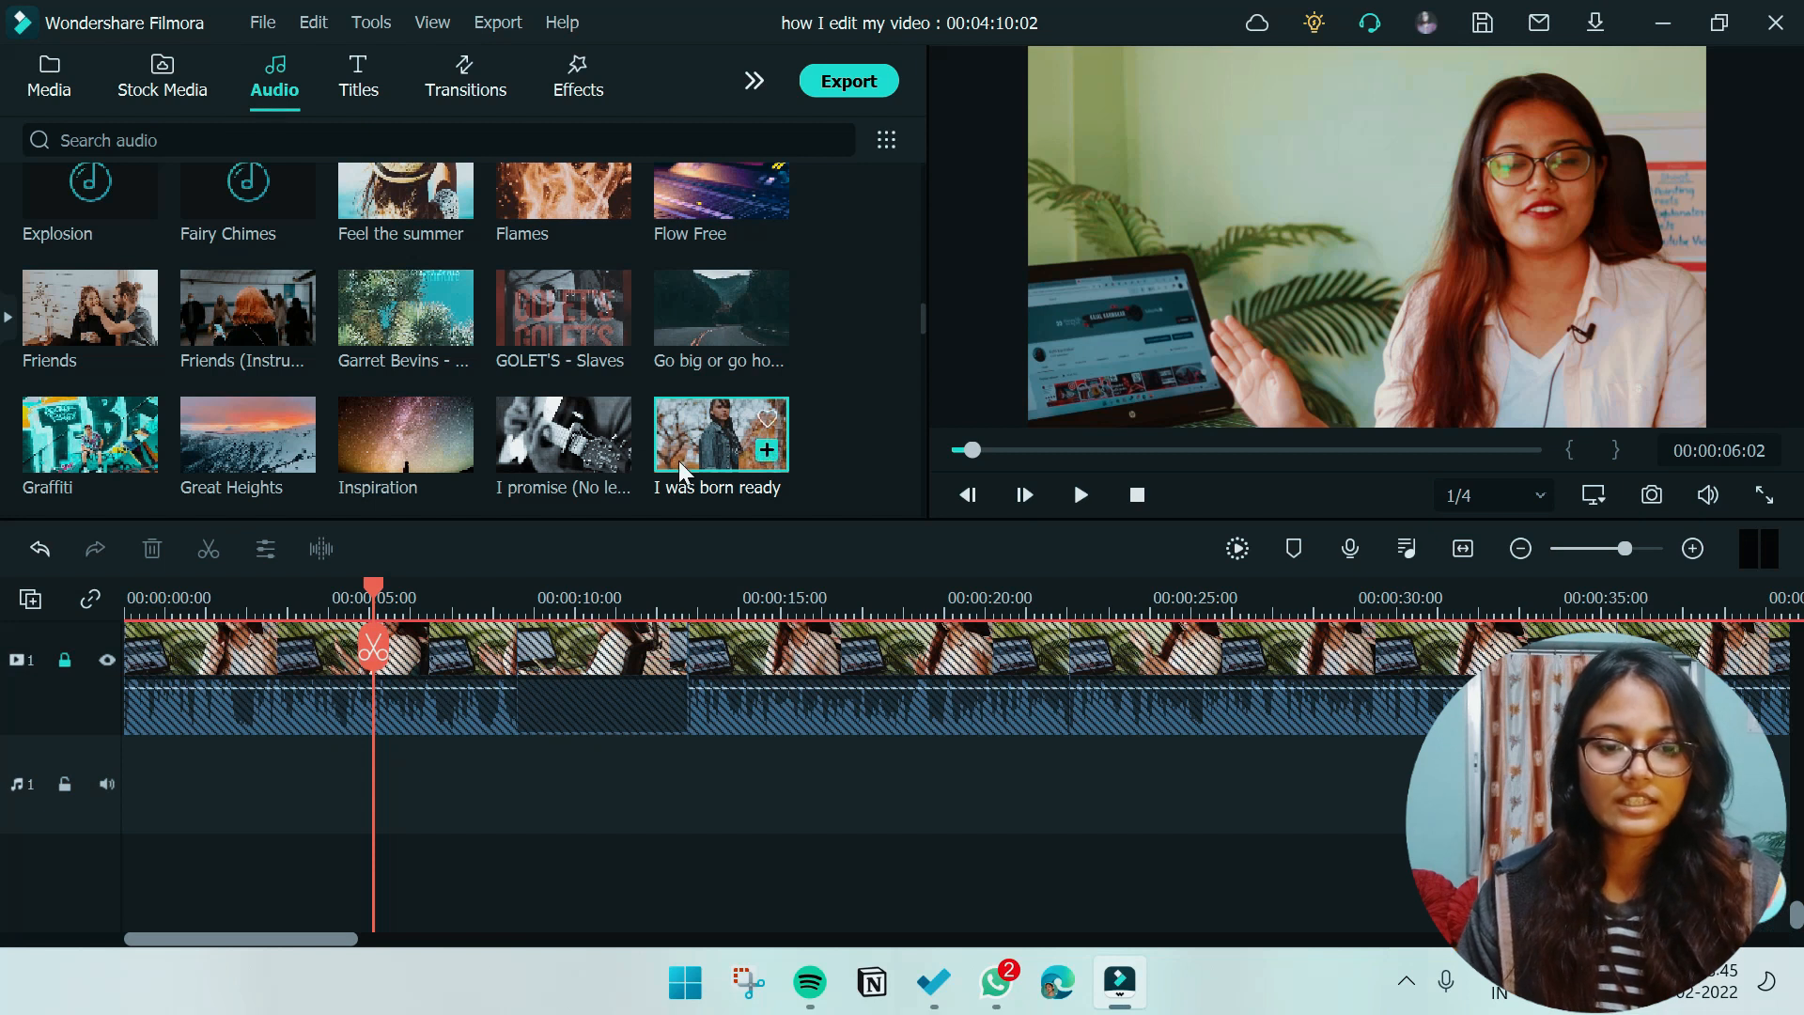
# Place the "I was born ready" music on audio track 1 from 00:00:06:02 and give it a 3.52 s fade-in
pyautogui.moveTo(716, 438); pyautogui.dragTo(517, 748)
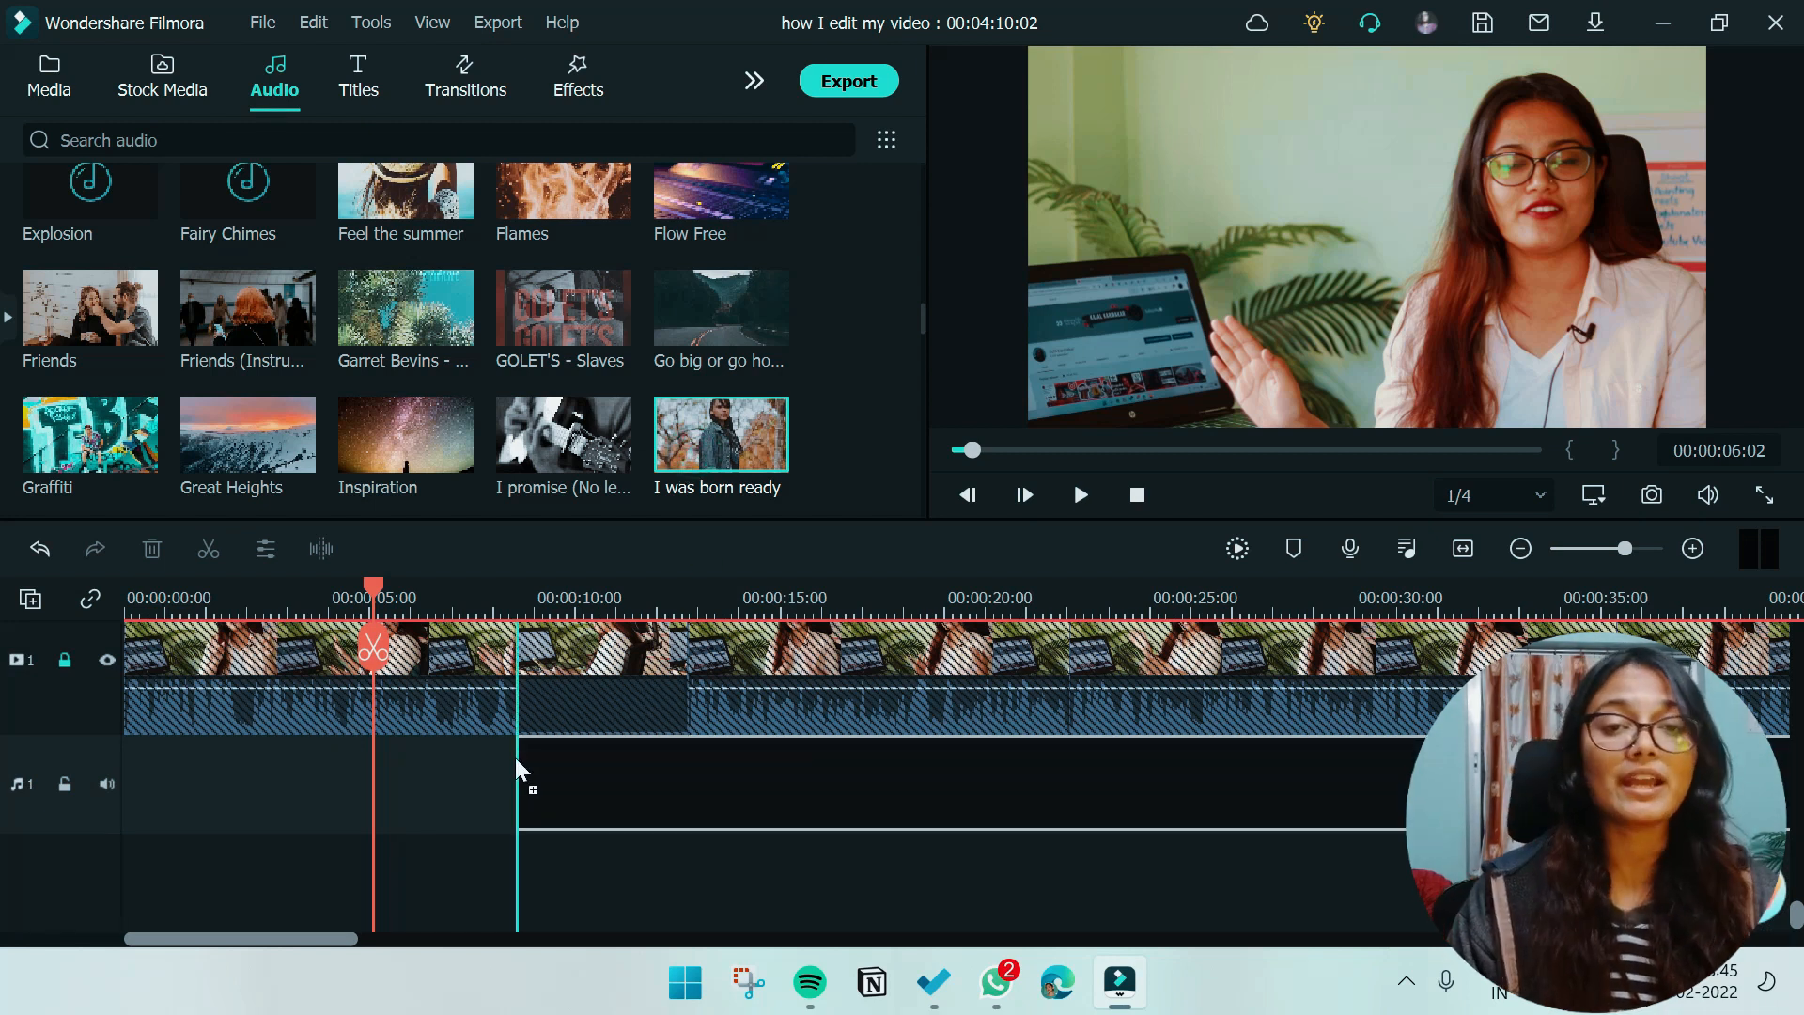
pyautogui.moveTo(515, 761); pyautogui.dragTo(394, 759)
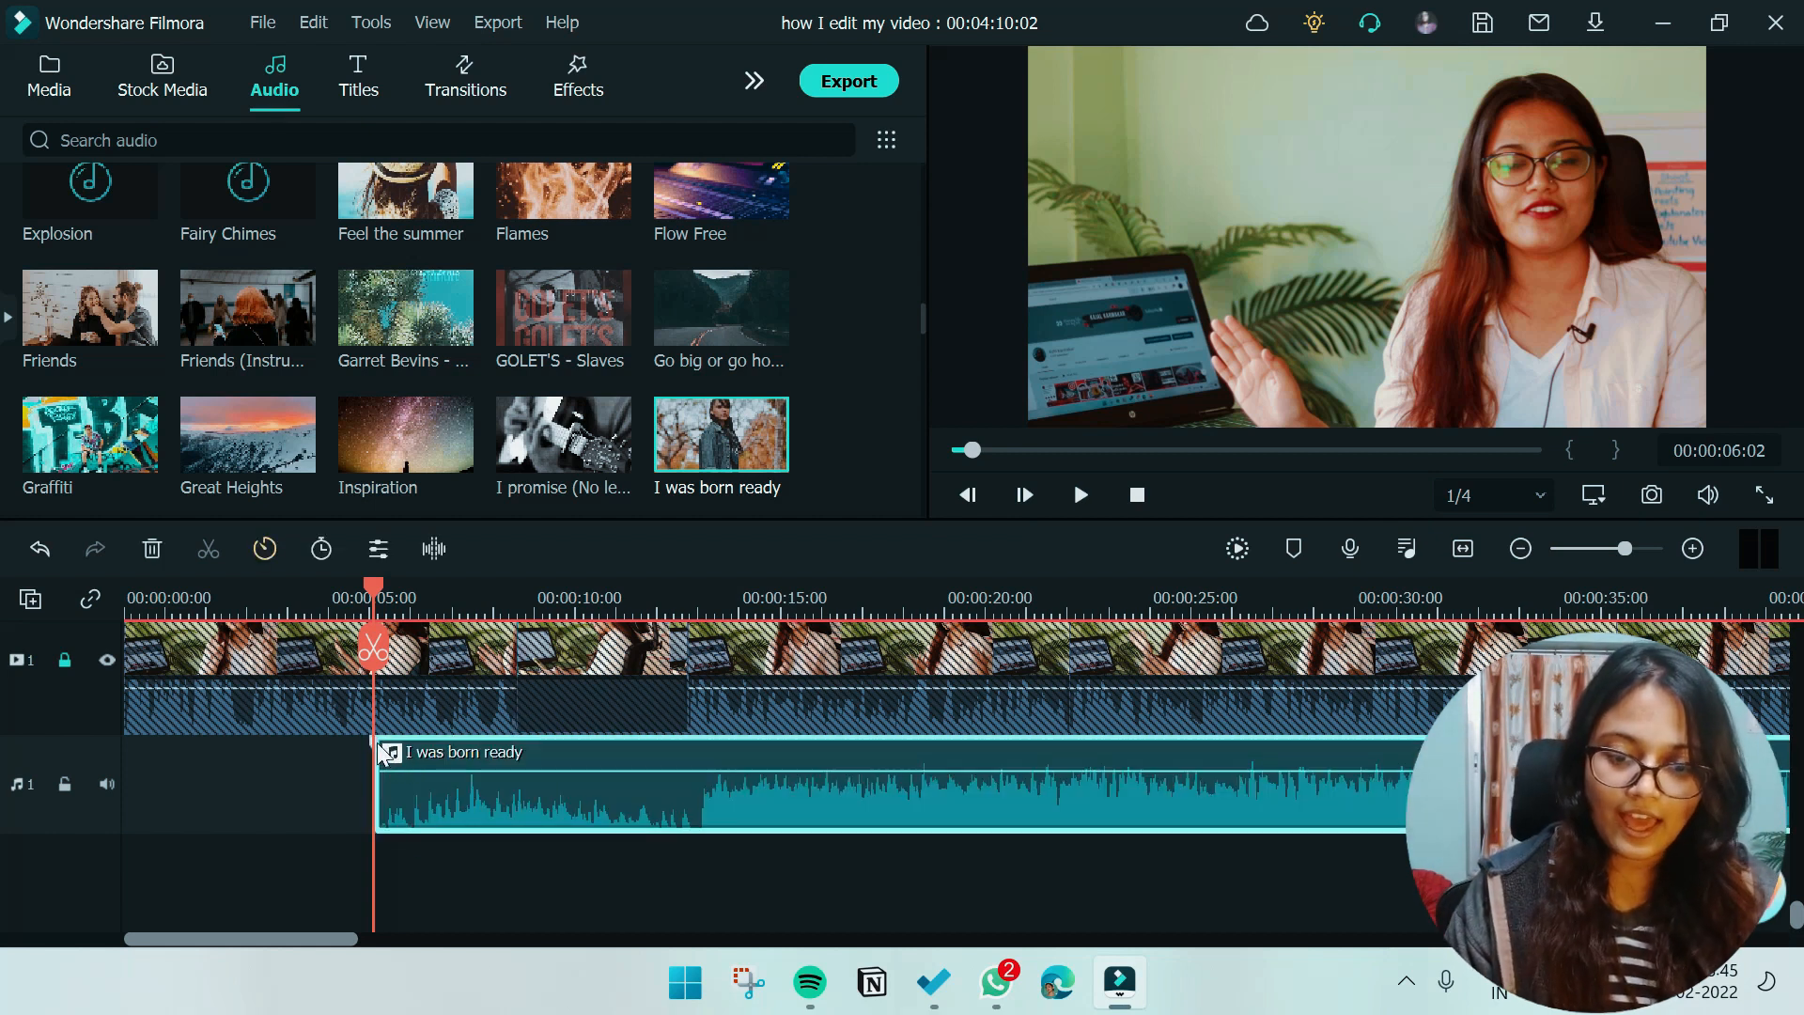
pyautogui.moveTo(385, 753); pyautogui.dragTo(520, 800)
pyautogui.doubleClick(526, 810)
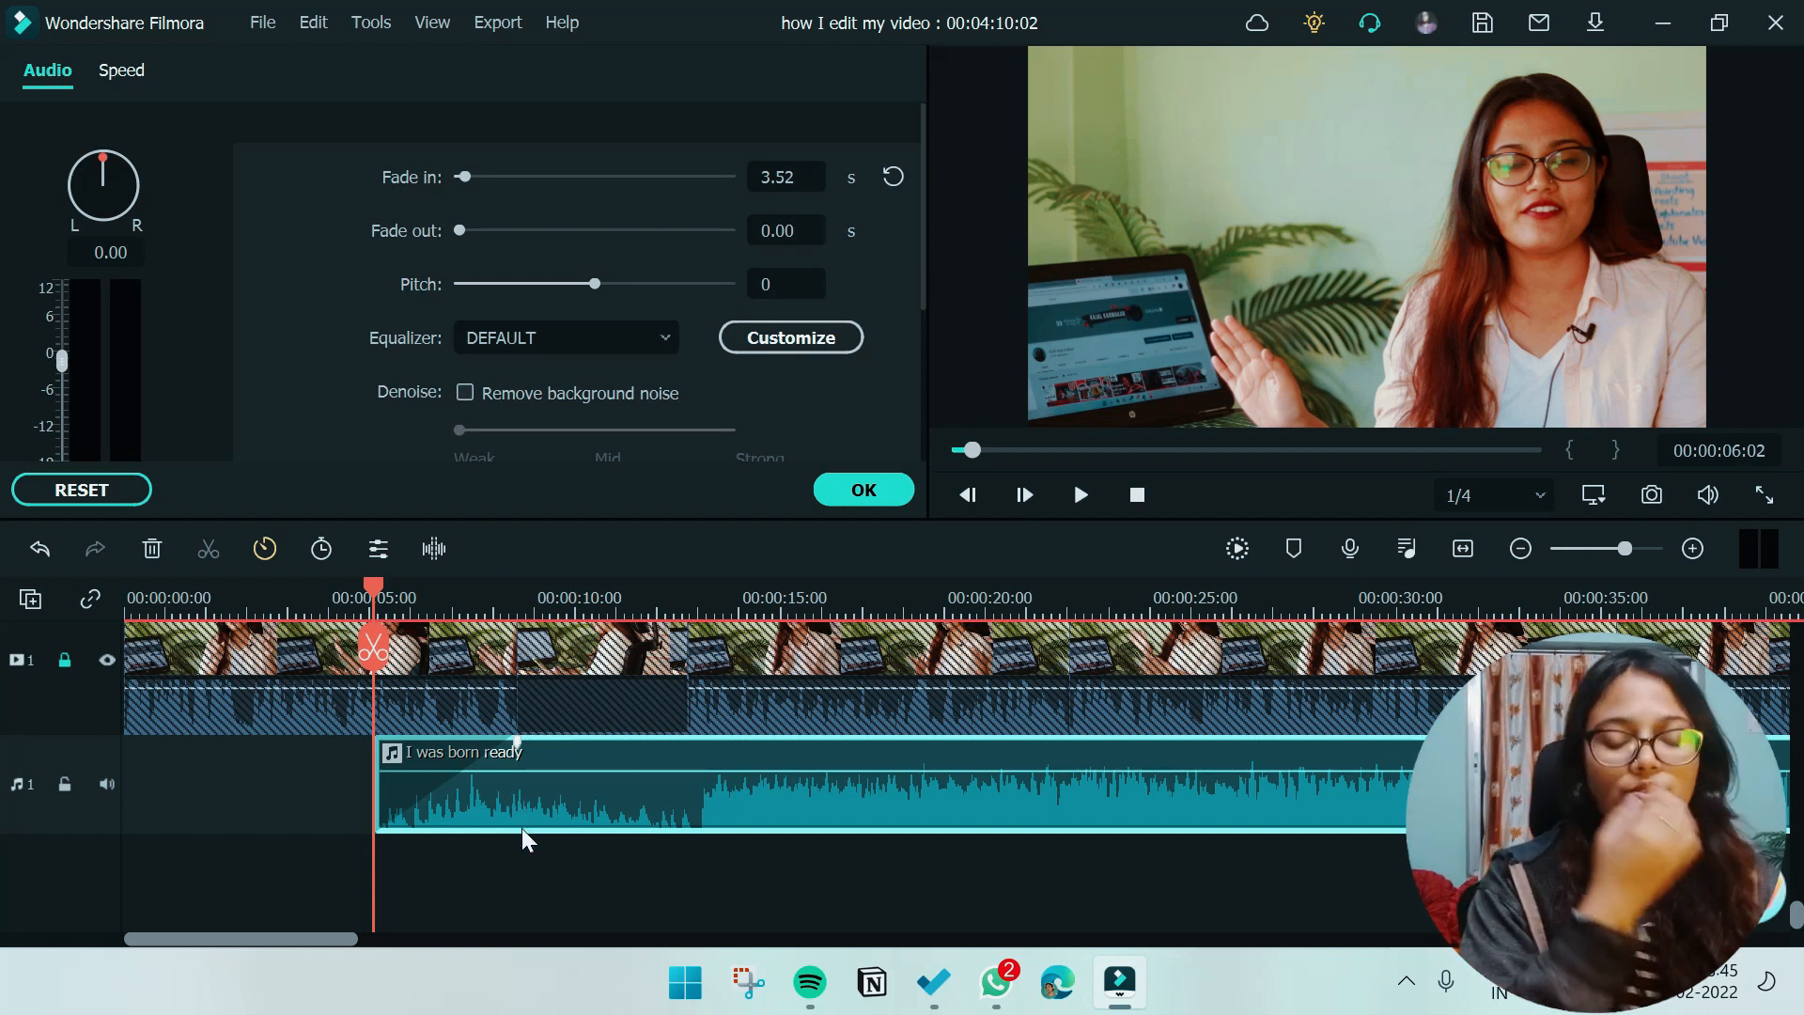
# Split the music at 00:00:09:15 and select the part before the cut
pyautogui.click(516, 606)
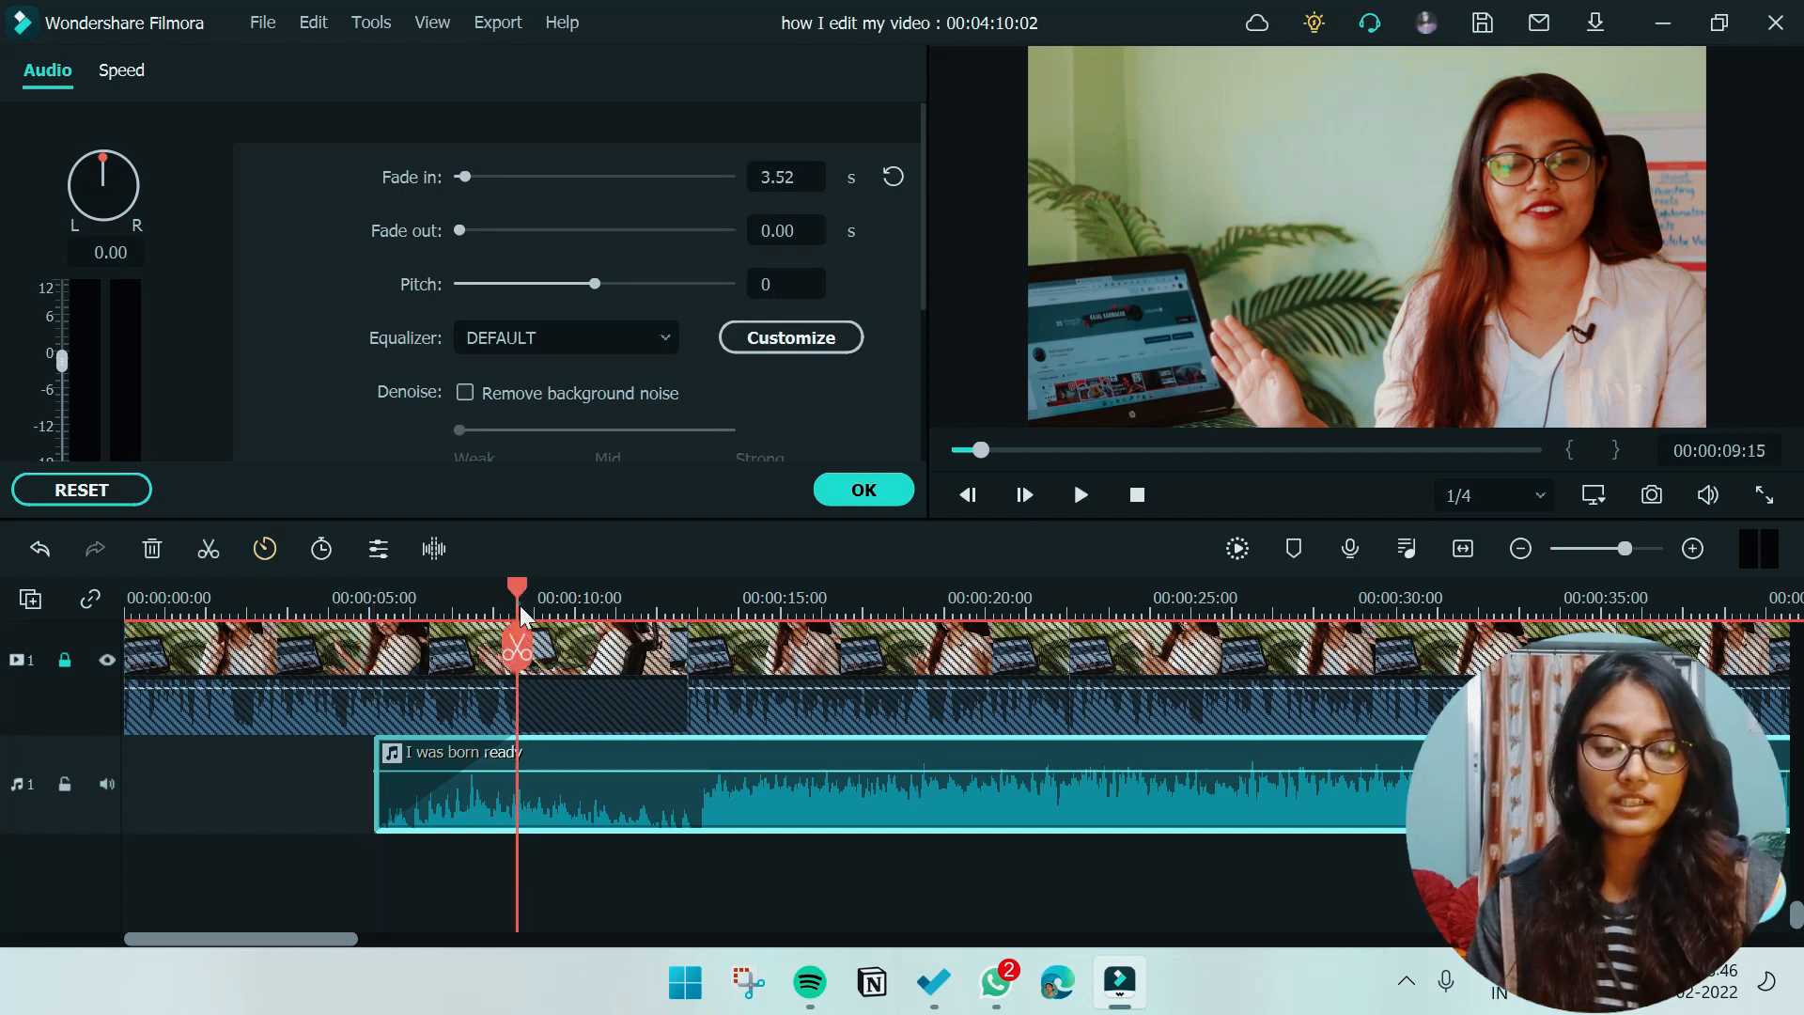
pyautogui.click(517, 648)
pyautogui.click(499, 813)
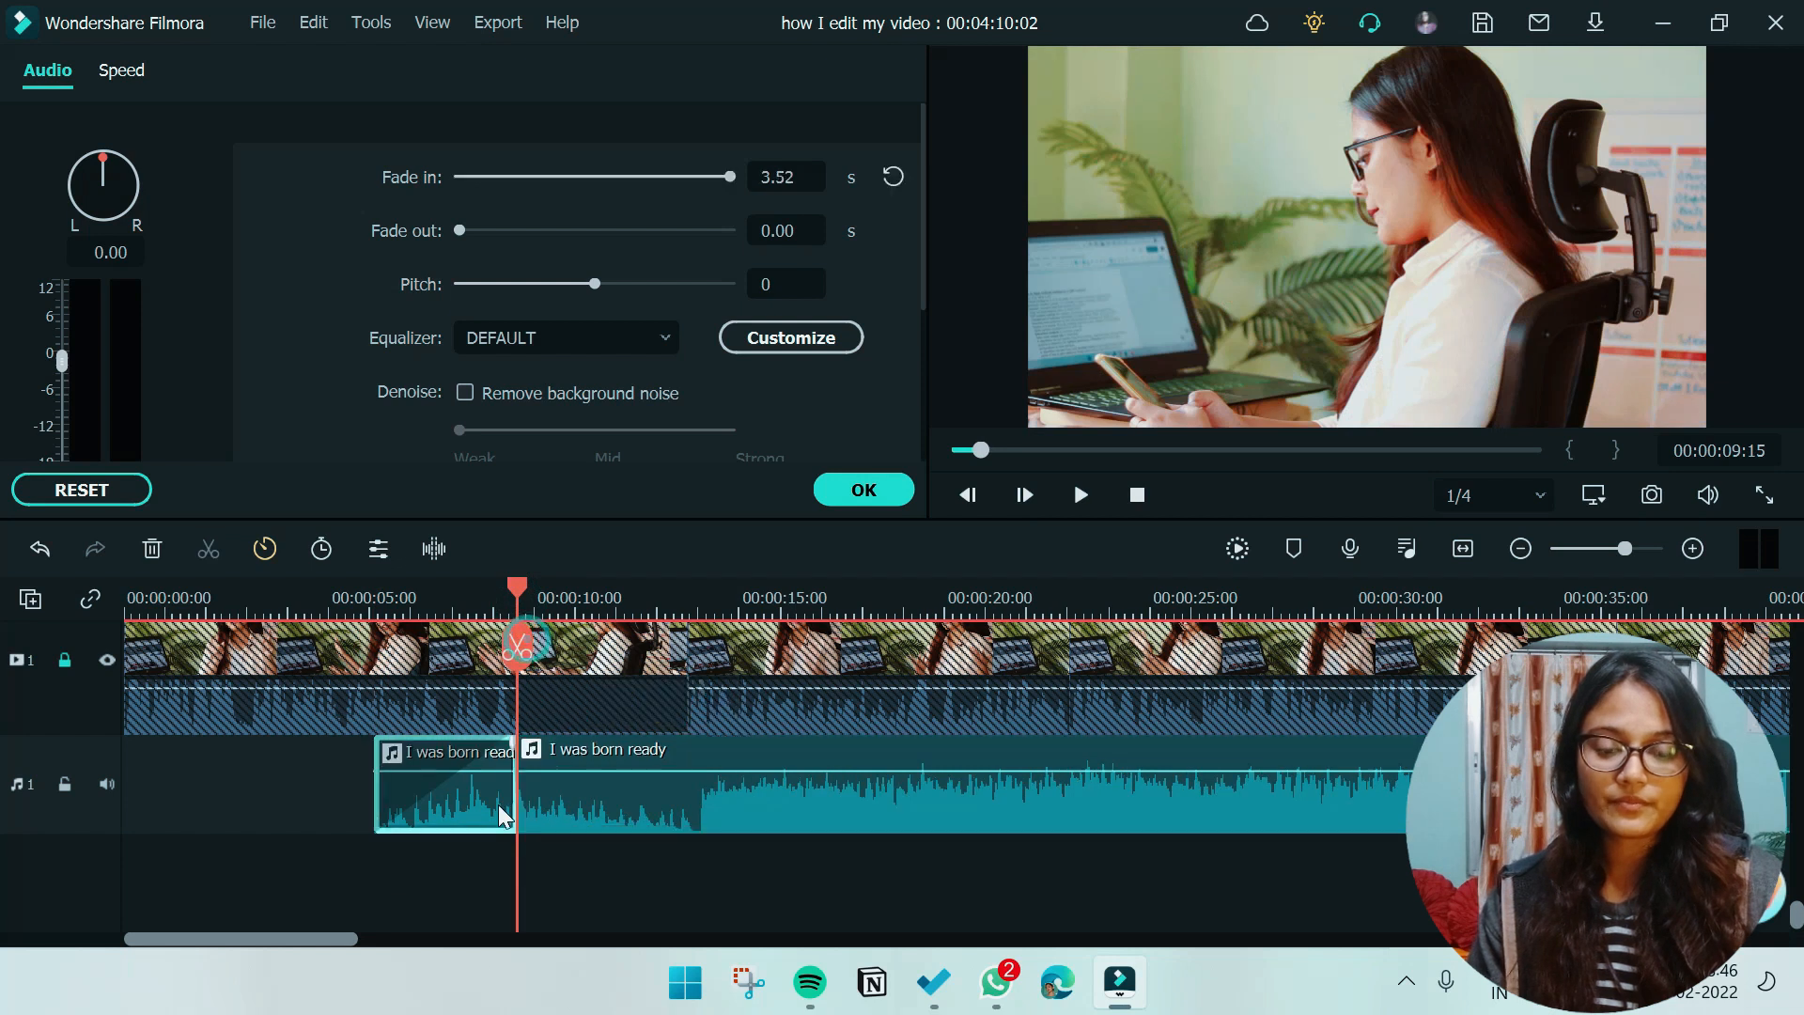
# Lower the volume of the first music part to about -6 dB and remove its fade-in
pyautogui.click(373, 602)
pyautogui.moveTo(54, 393); pyautogui.dragTo(60, 399)
pyautogui.moveTo(512, 752); pyautogui.dragTo(365, 775)
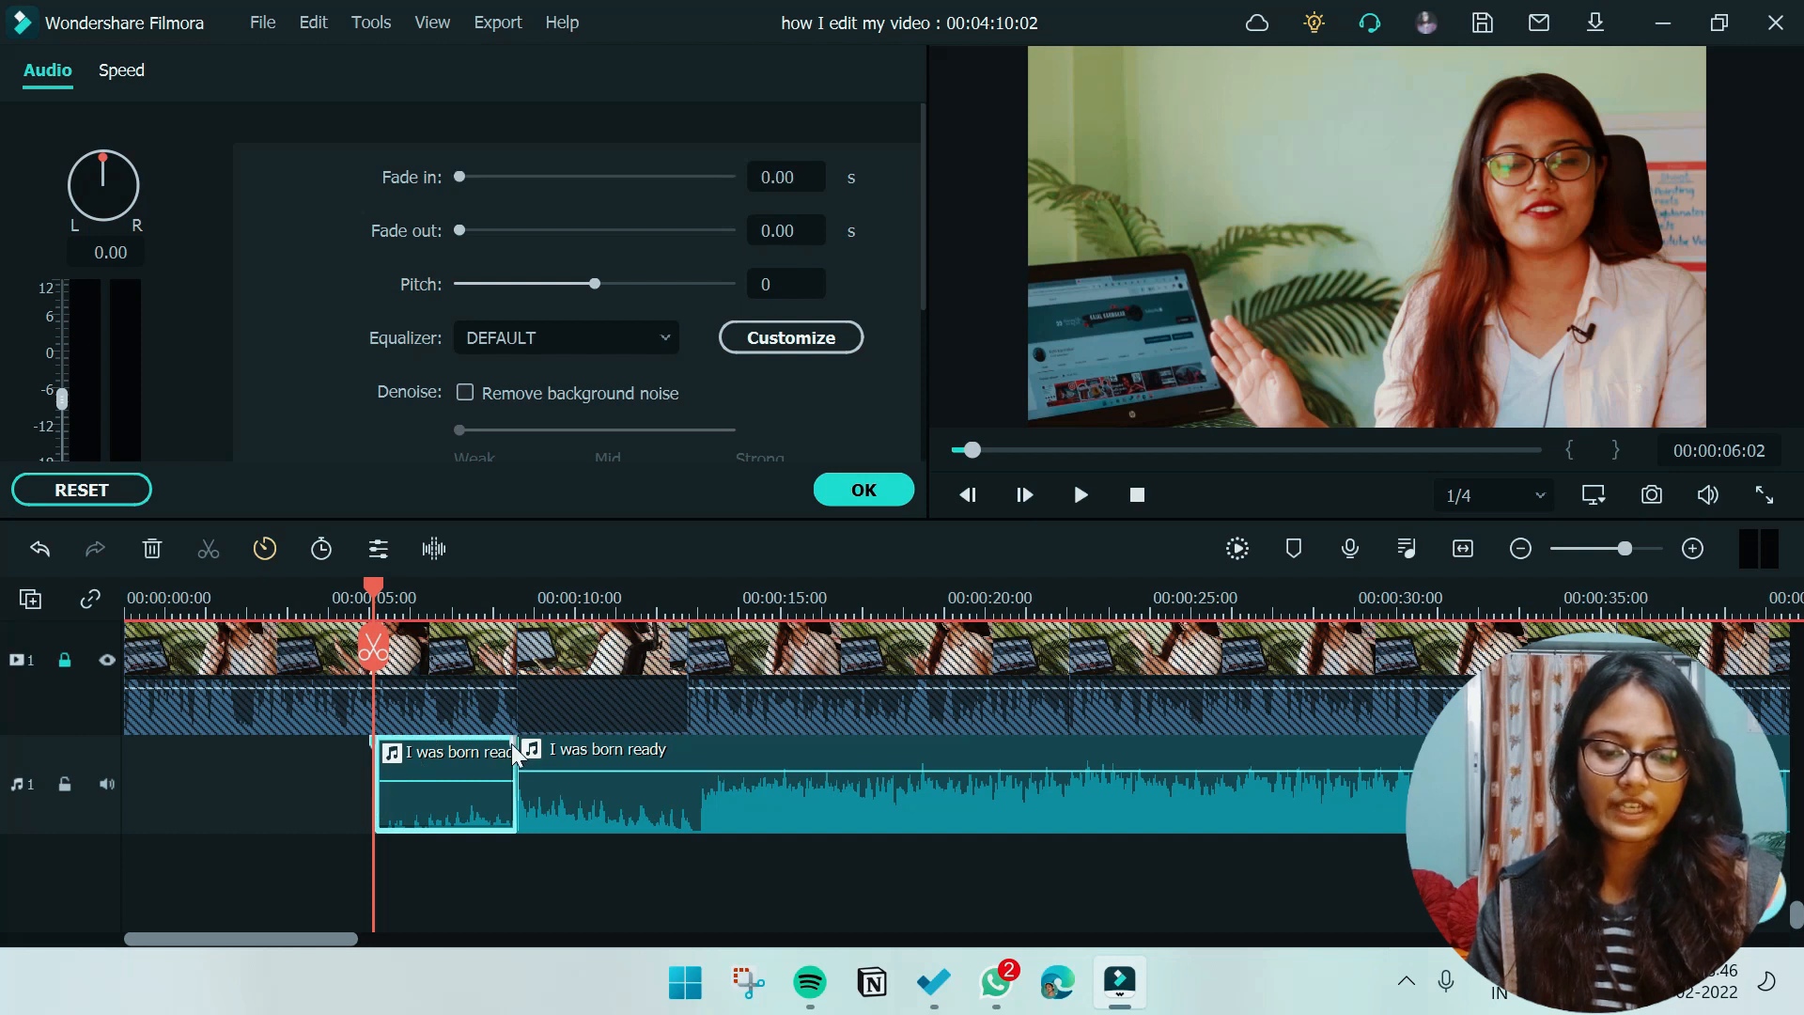
# Split the second "I was born ready" music part at 00:00:13:23 and delete everything after the cut
pyautogui.click(540, 769)
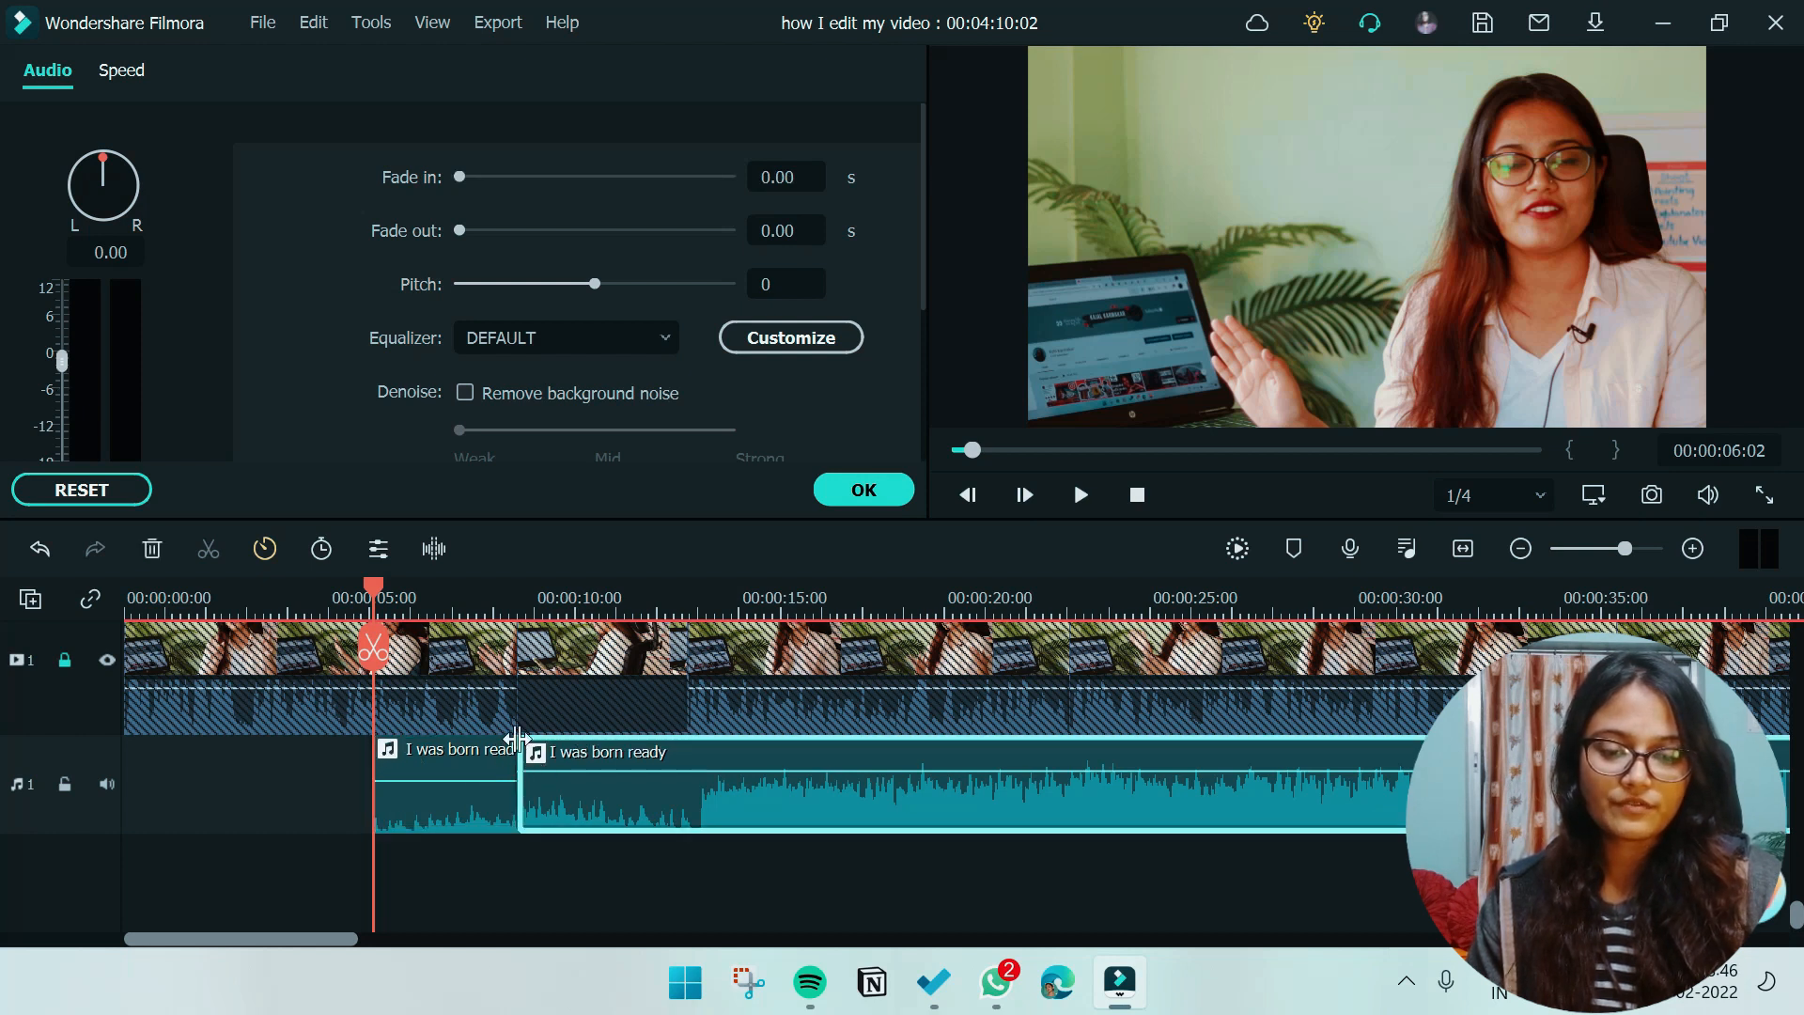
pyautogui.press('space')
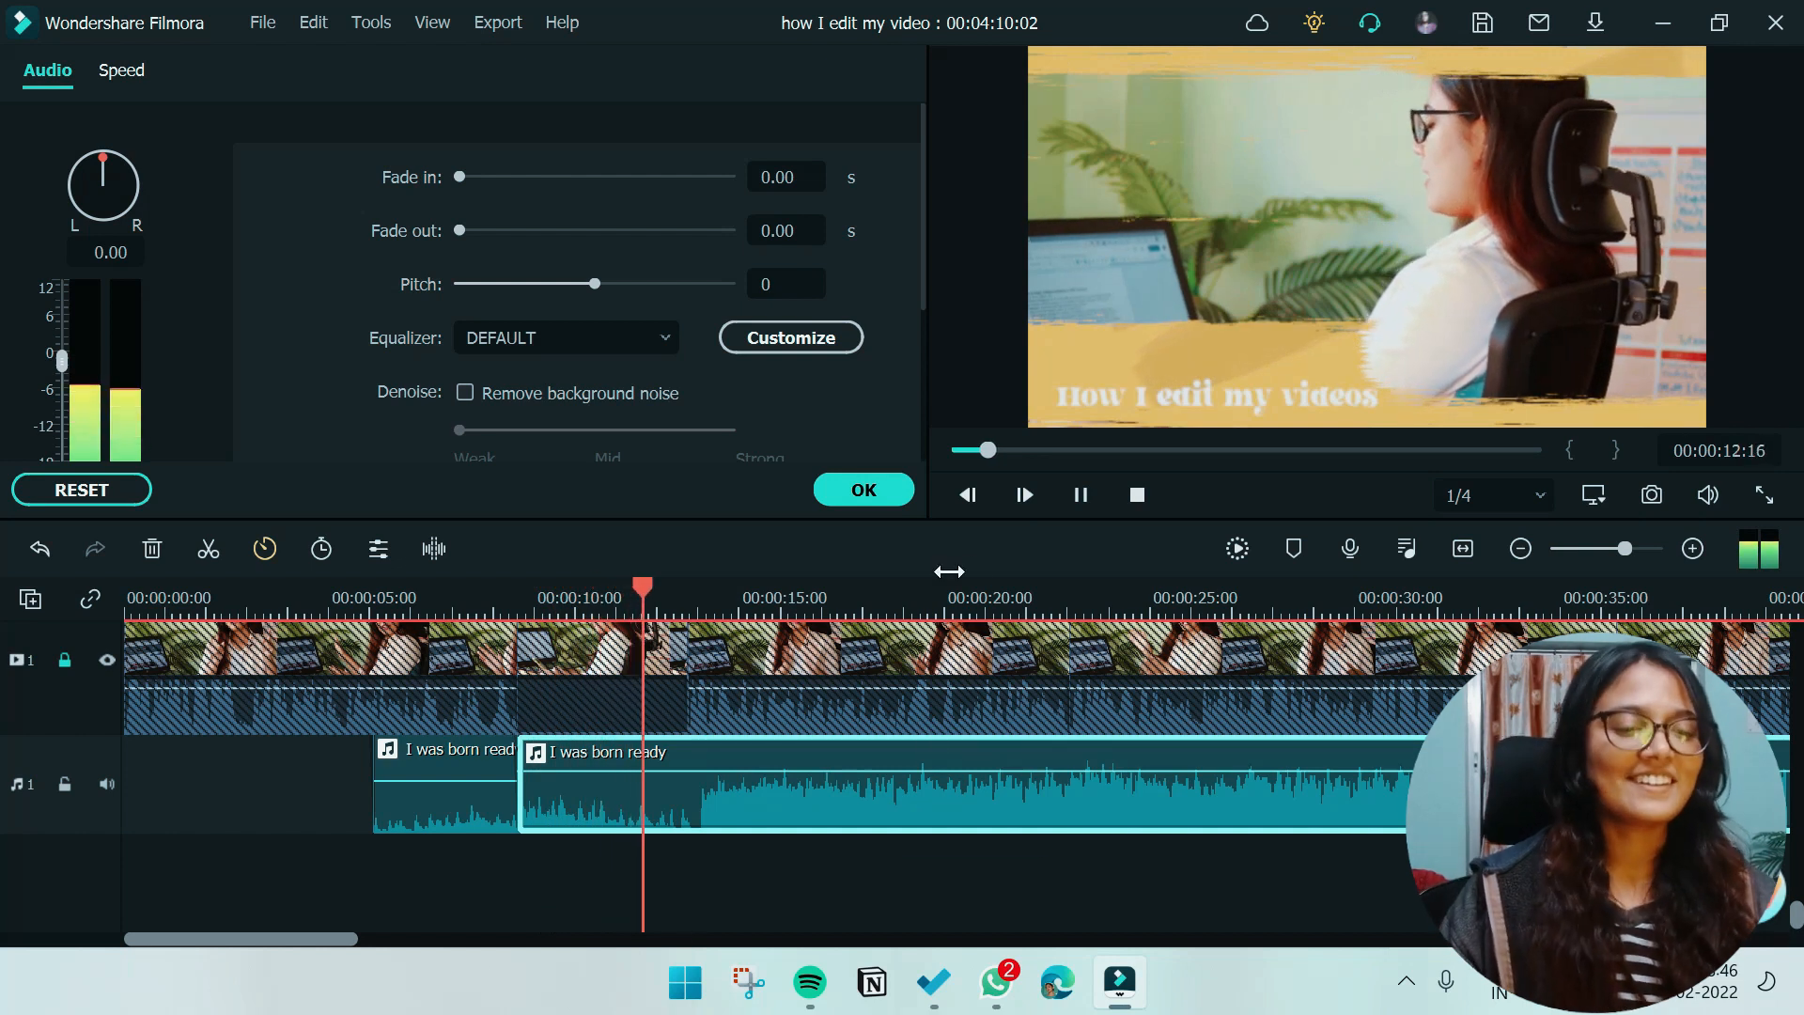
pyautogui.click(1077, 507)
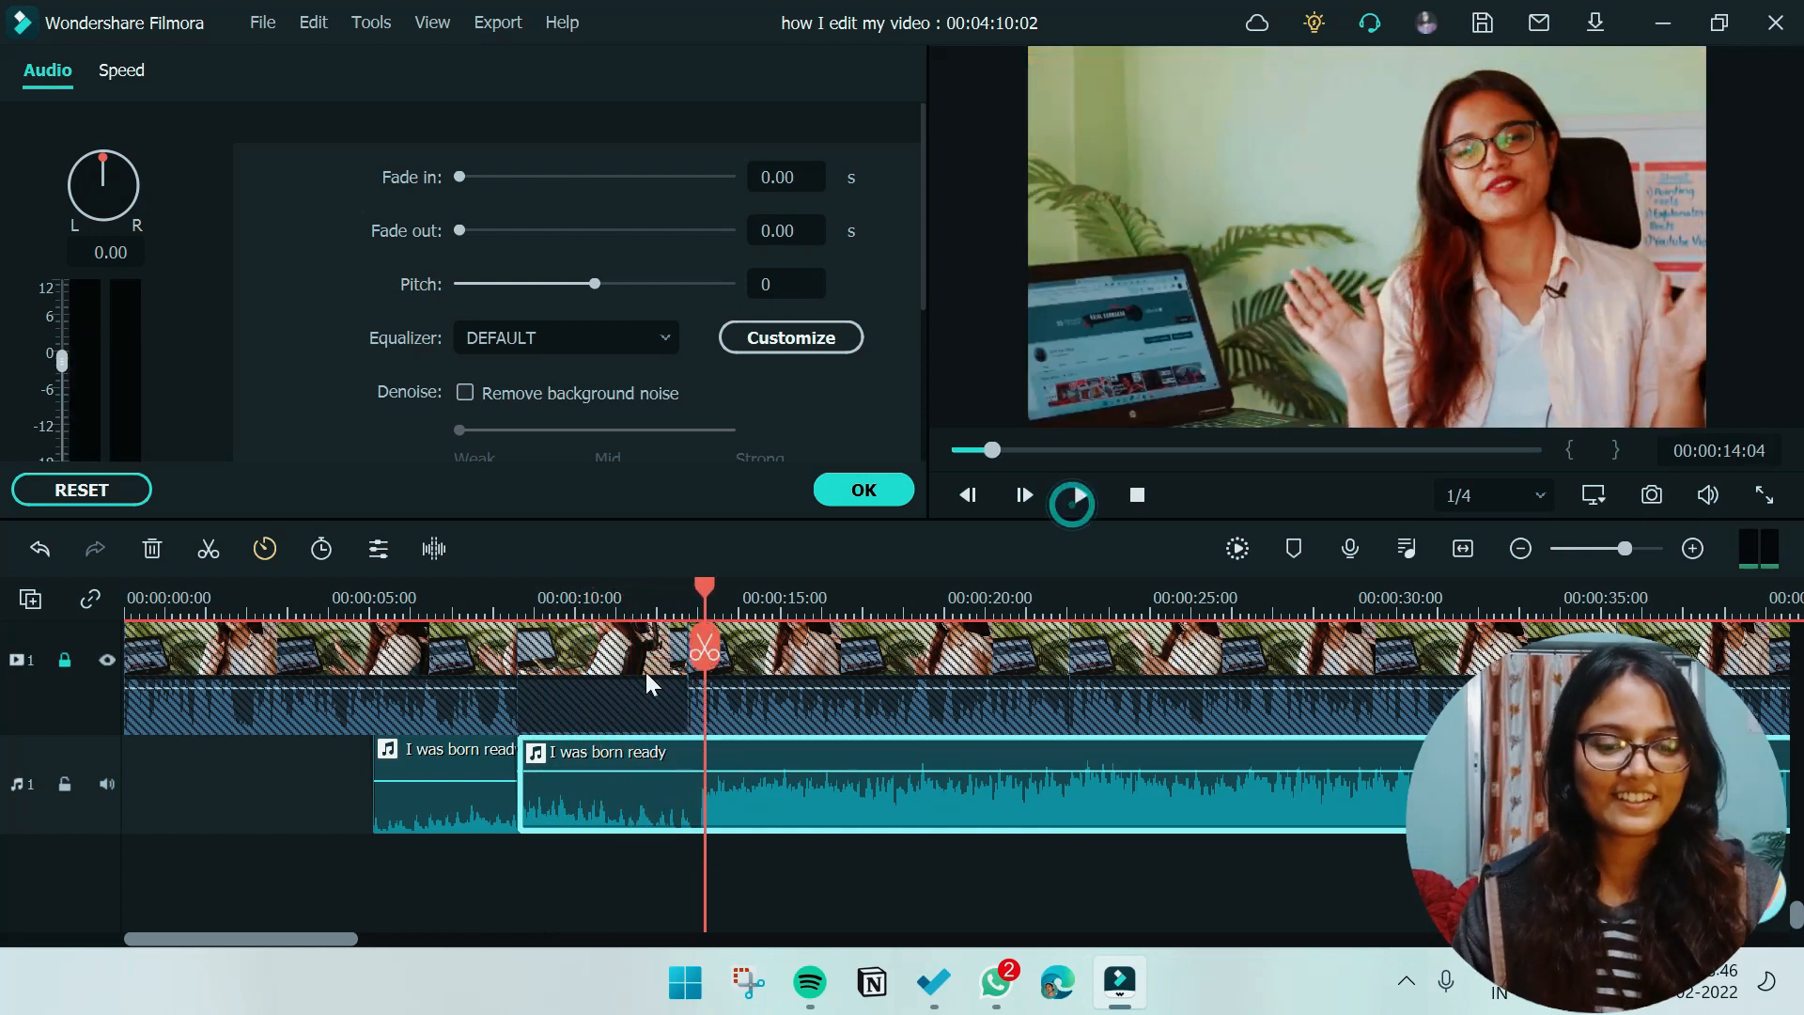
pyautogui.moveTo(703, 592); pyautogui.dragTo(695, 592)
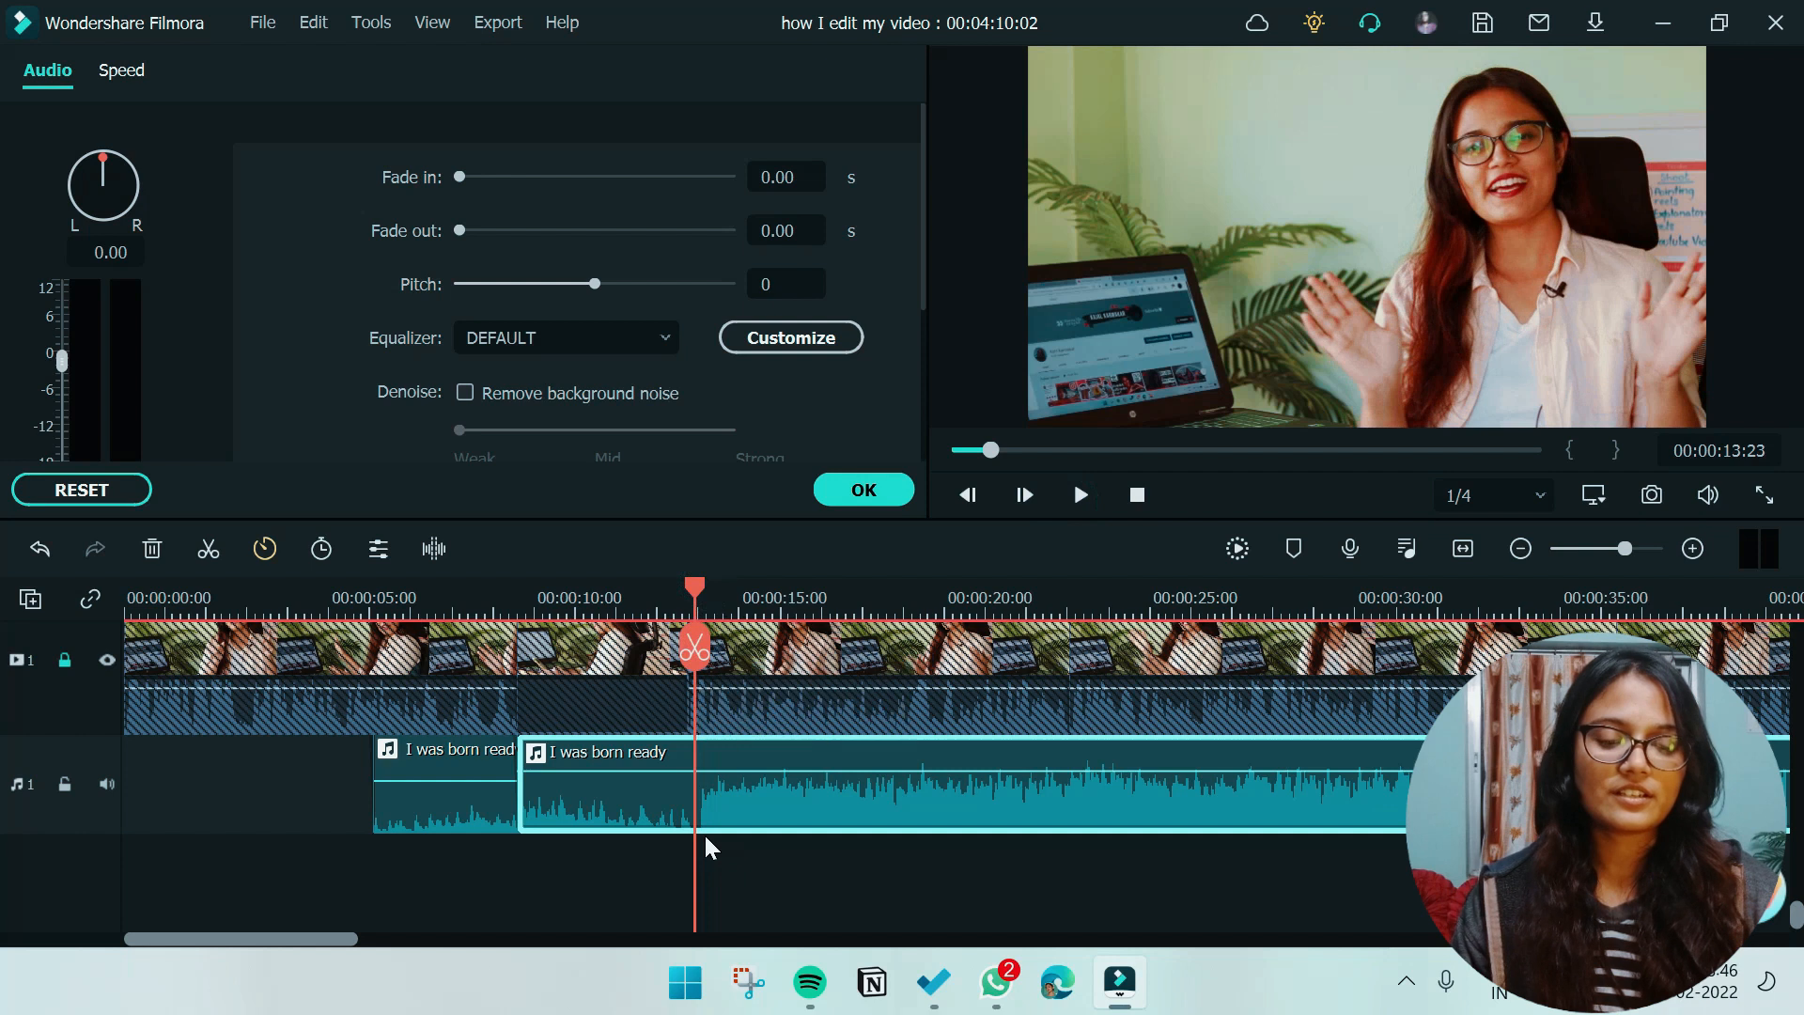
pyautogui.hotkey('ctrl', 'b')
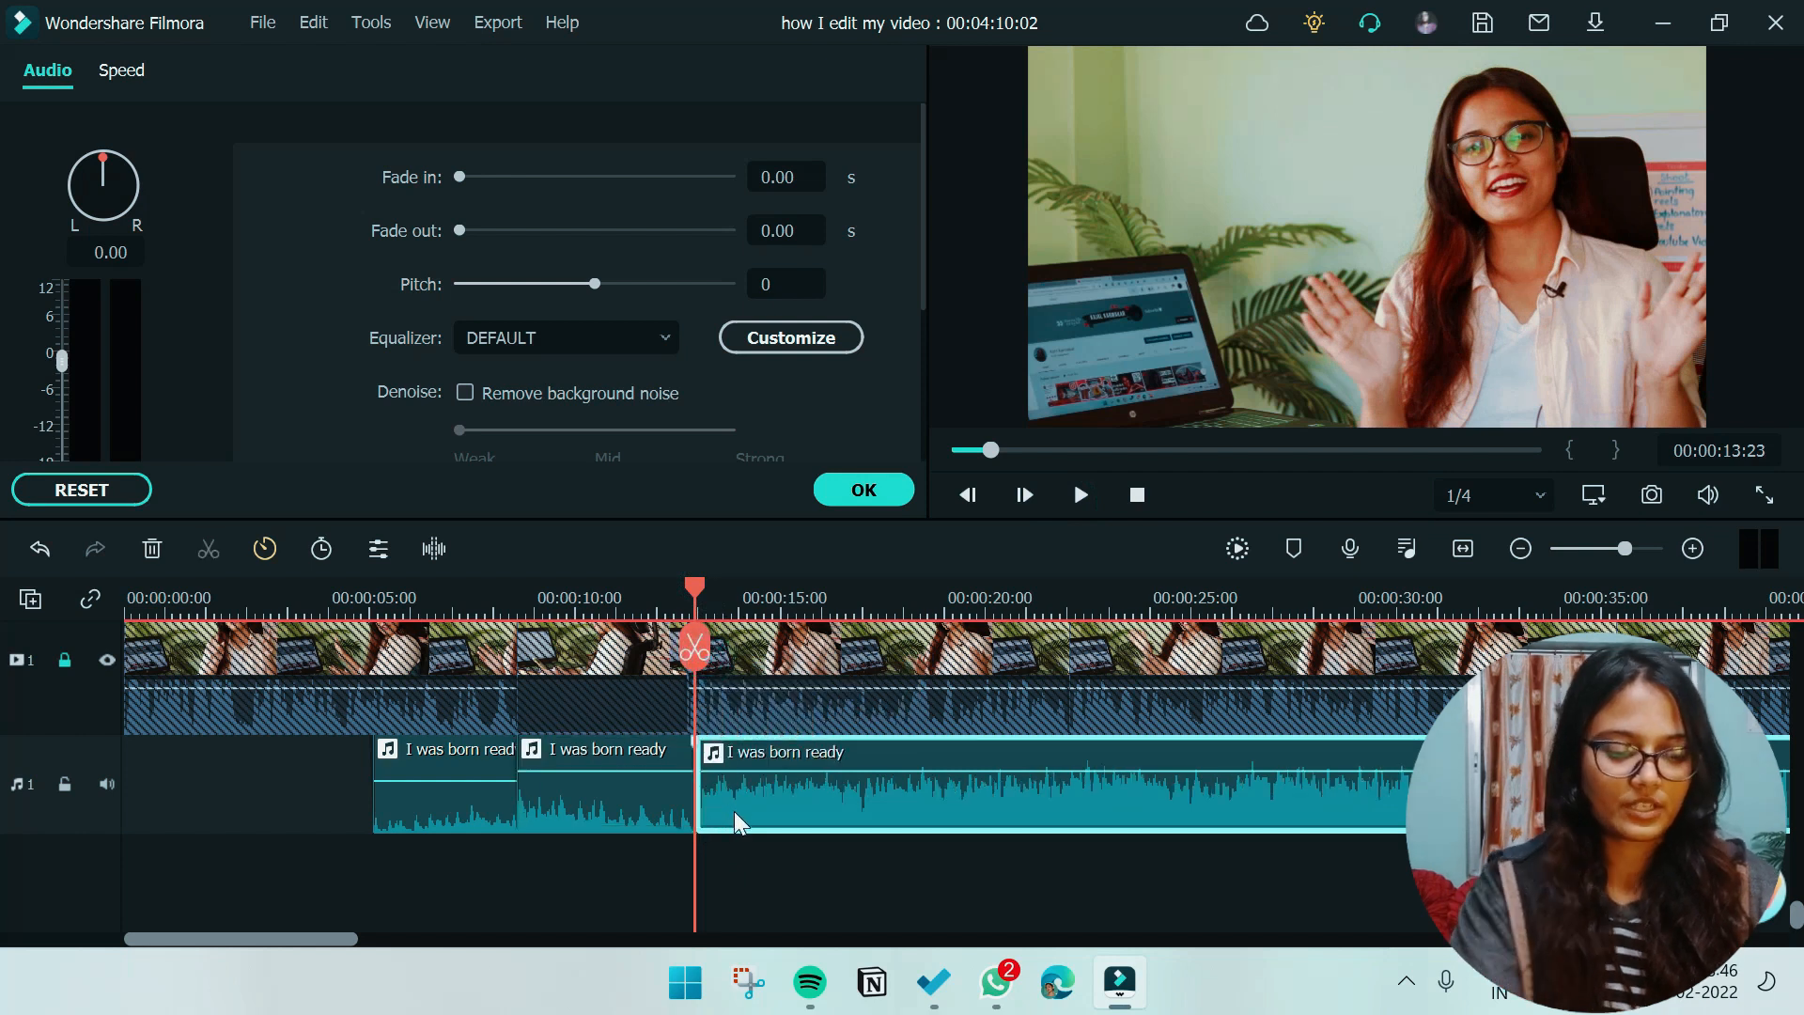
pyautogui.press('Delete')
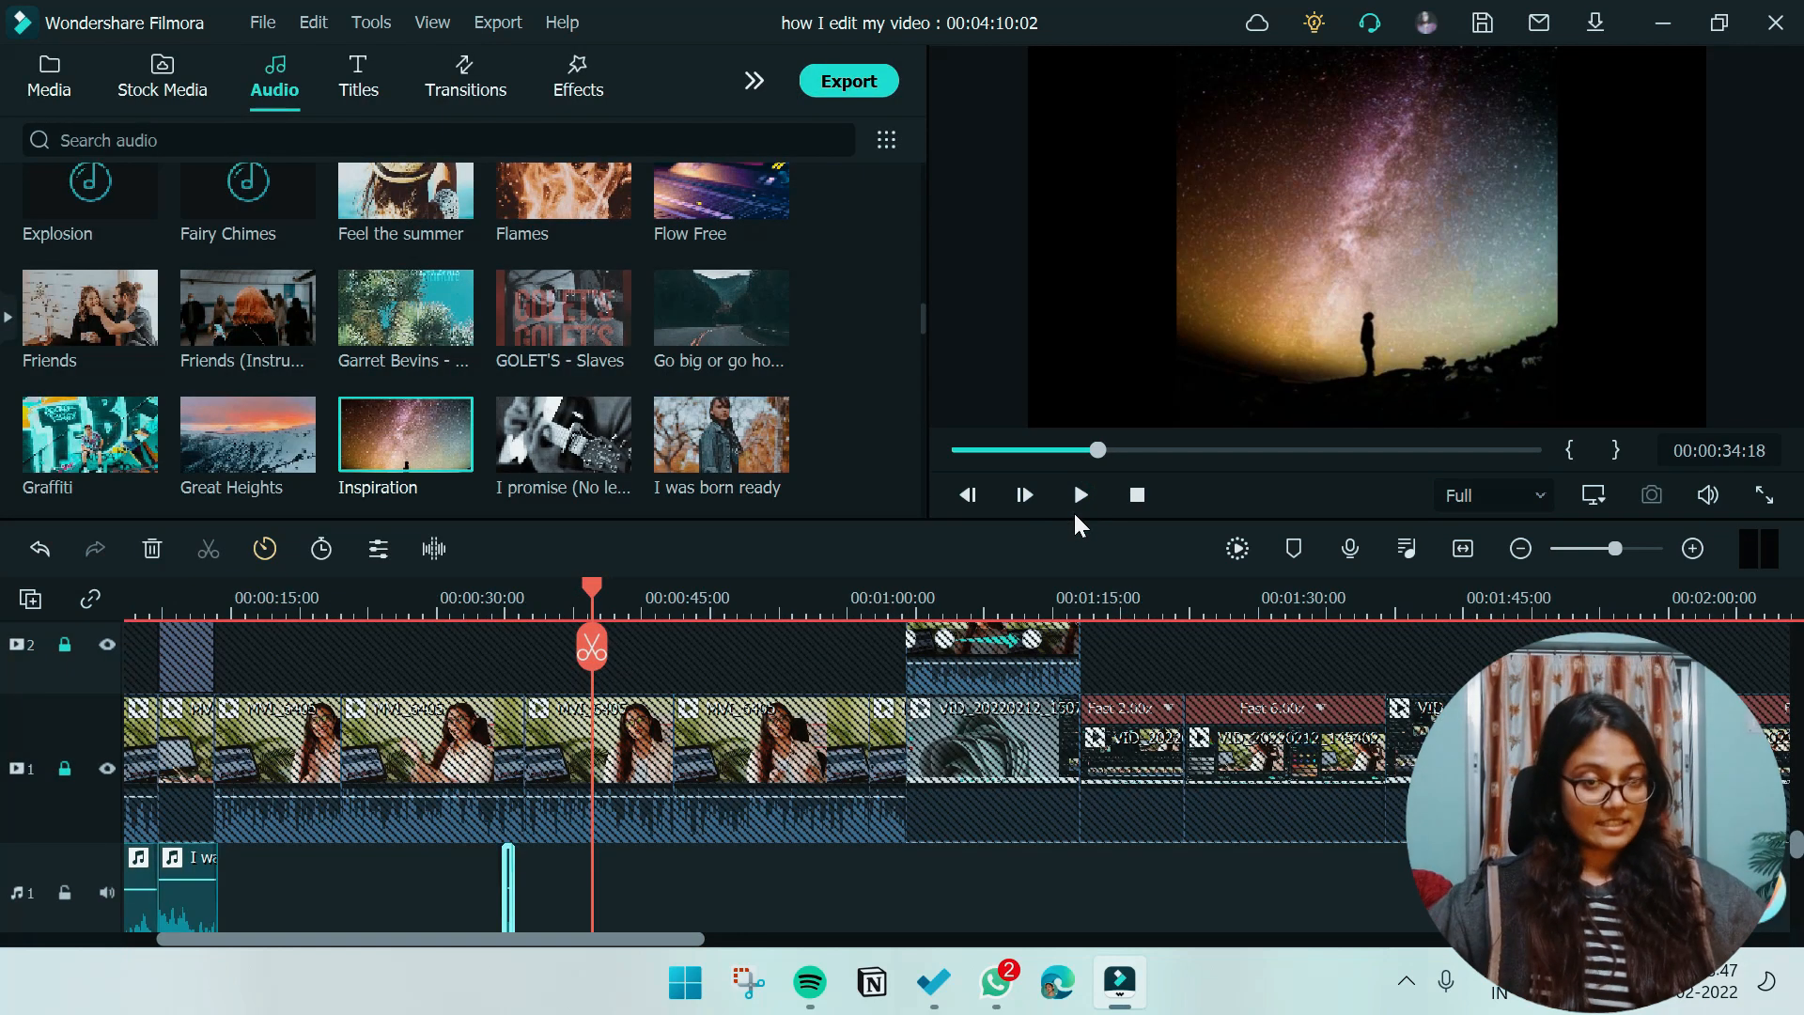